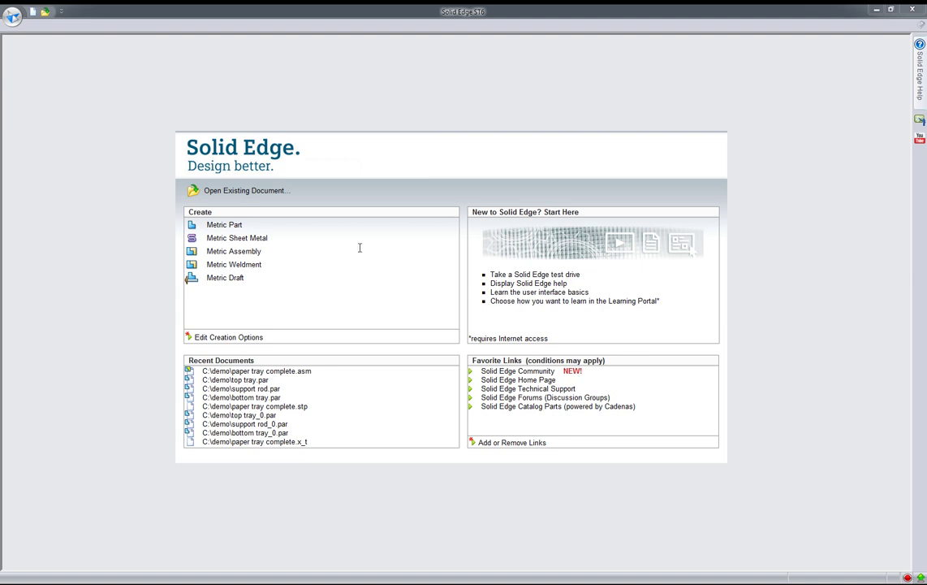
Open paper tray complete.stp as an assembly using the metric assembly template
{"action": "left_click", "coordinate": [268, 192]}
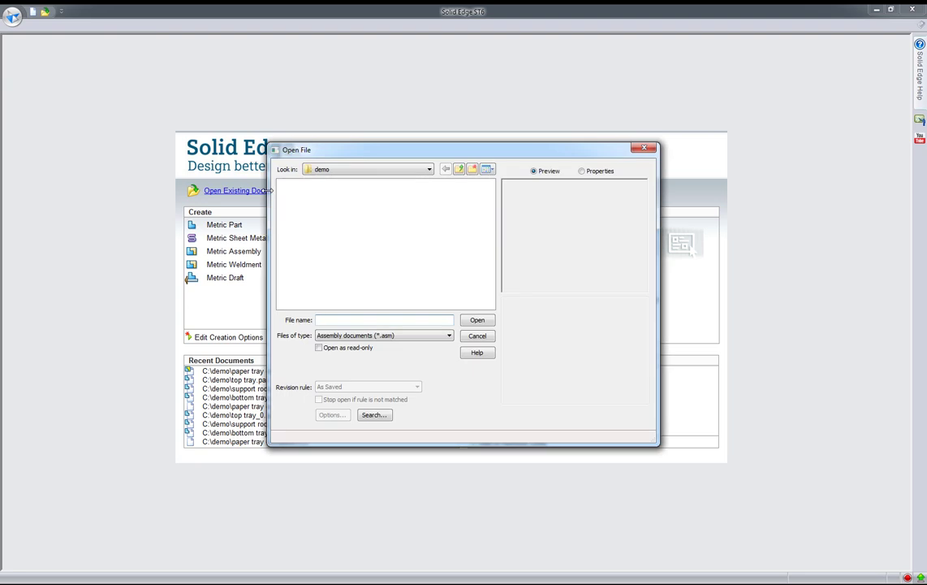
{"action": "left_click", "coordinate": [406, 335]}
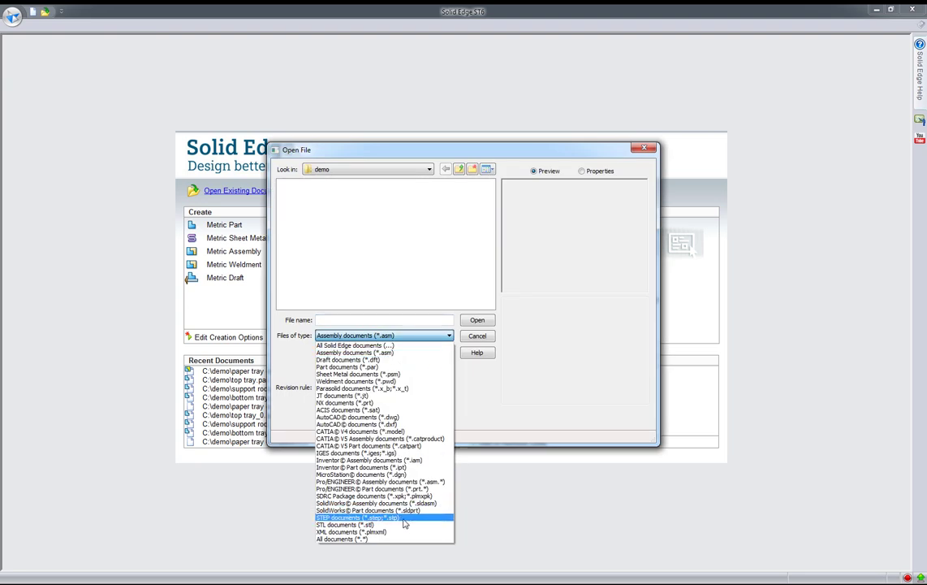
{"action": "left_click", "coordinate": [403, 518]}
{"action": "left_click", "coordinate": [316, 193]}
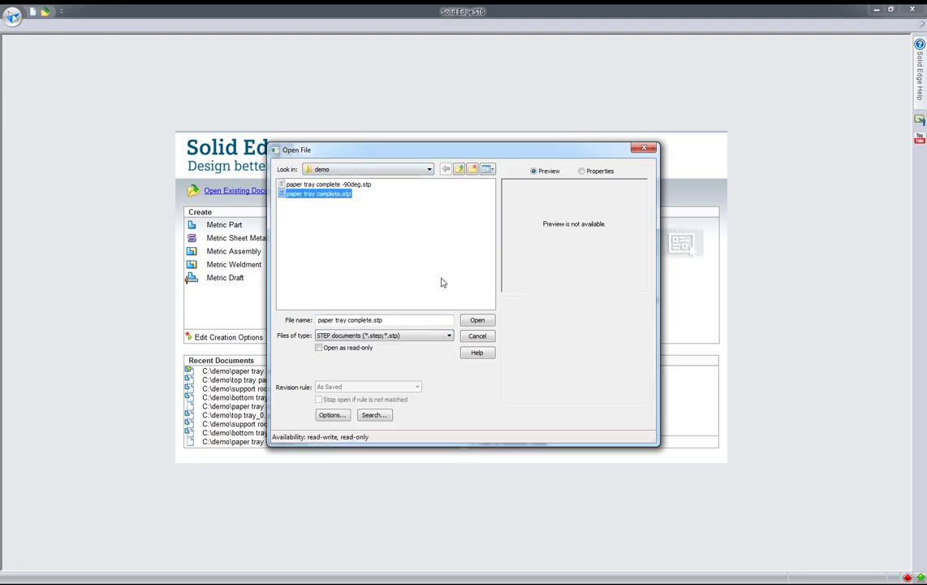
{"action": "left_click", "coordinate": [478, 324]}
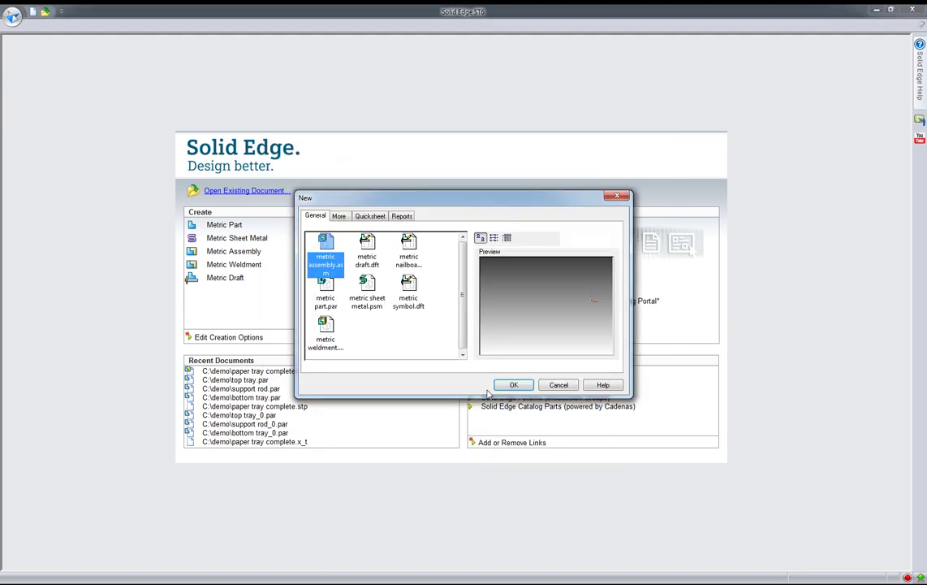
{"action": "left_click", "coordinate": [514, 386]}
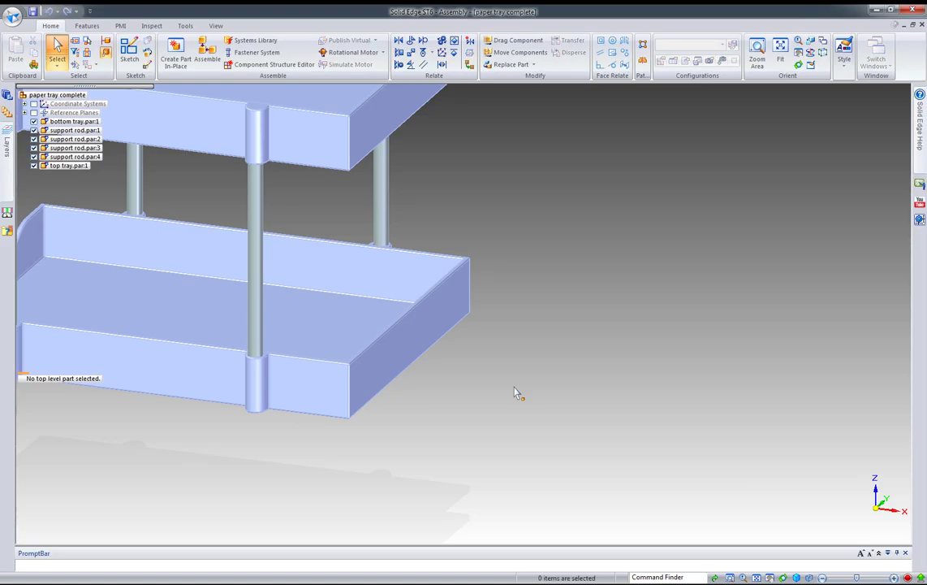
Fit and orbit the view, then save the assembly as paper tray complete.asm
{"action": "key", "text": "ctrl+i"}
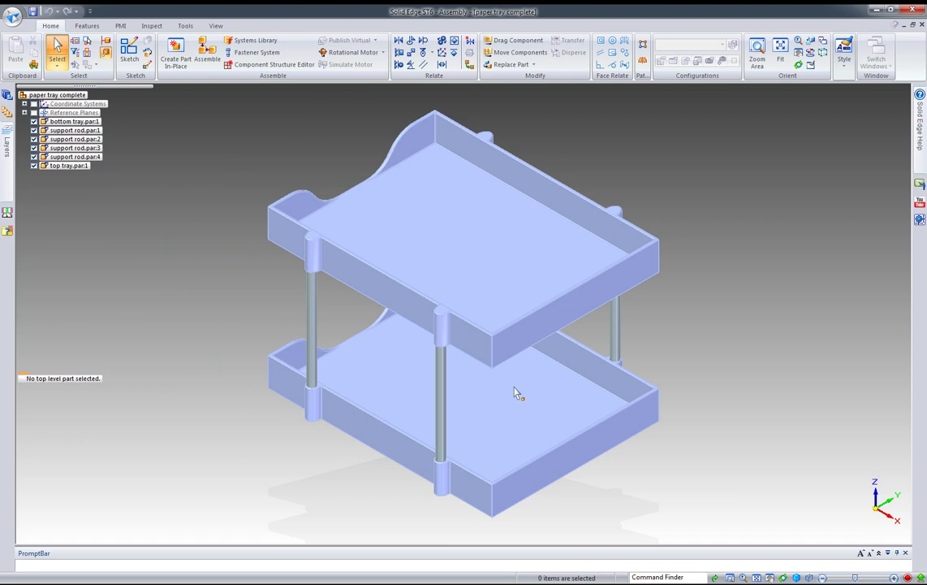
{"action": "middle_click_drag", "start_coordinate": [247, 315], "coordinate": [218, 270]}
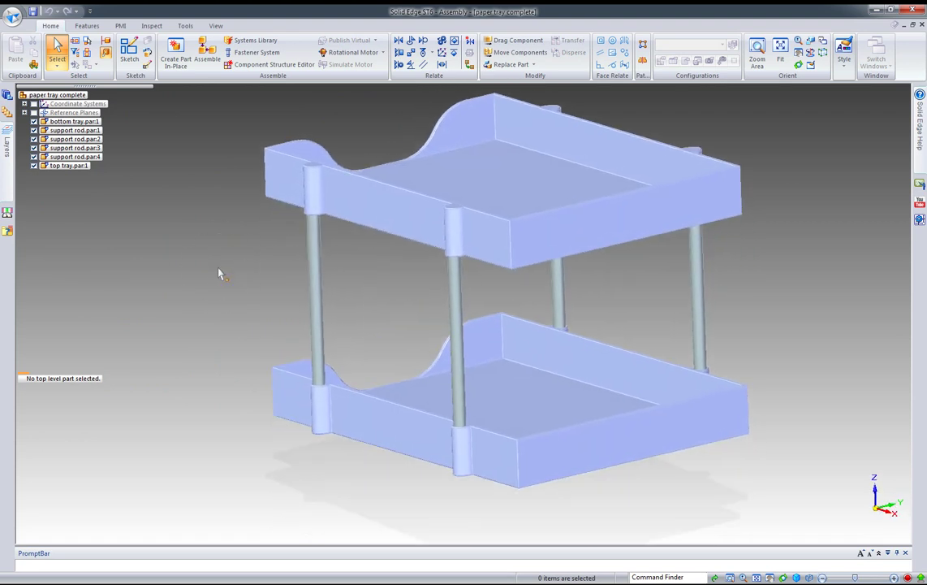
{"action": "key", "text": "ctrl+s"}
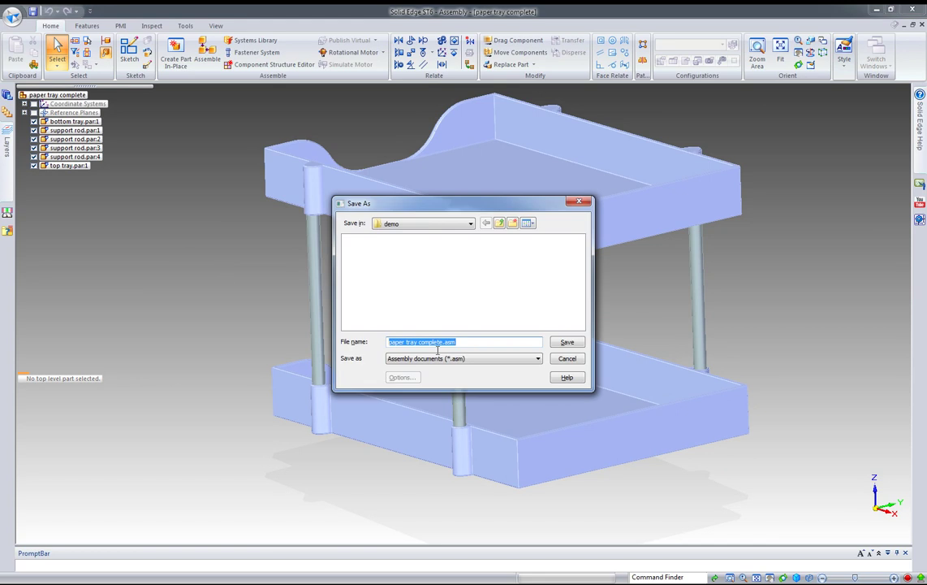
{"action": "left_click", "coordinate": [567, 342]}
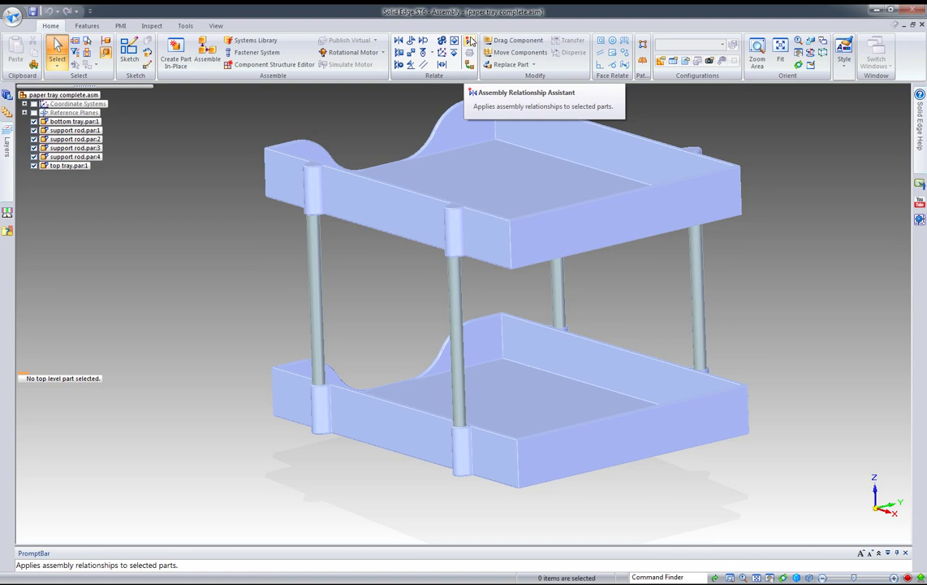
In the Relationship Assistant, set the four support rods as the first set and the bottom tray as the second
{"action": "left_click", "coordinate": [471, 41]}
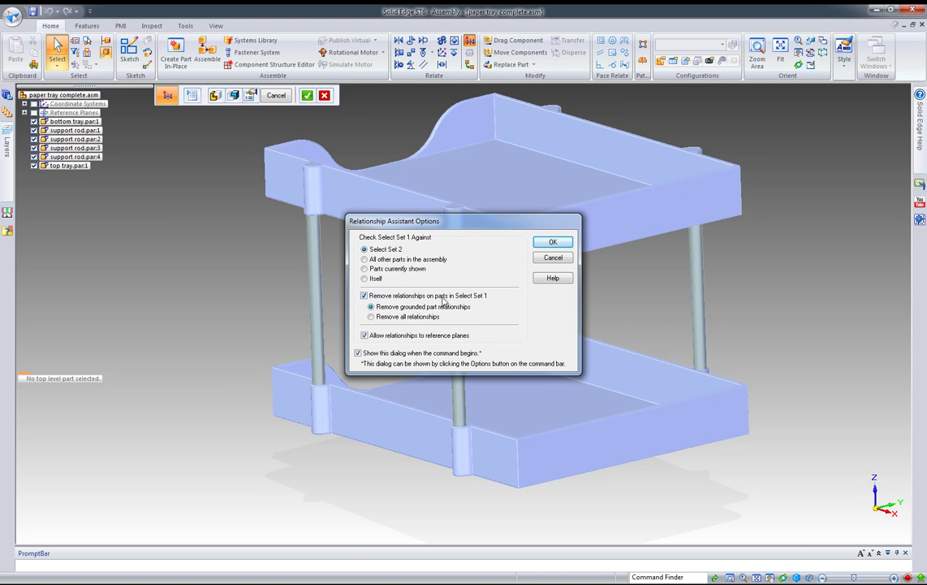
{"action": "left_click", "coordinate": [553, 244]}
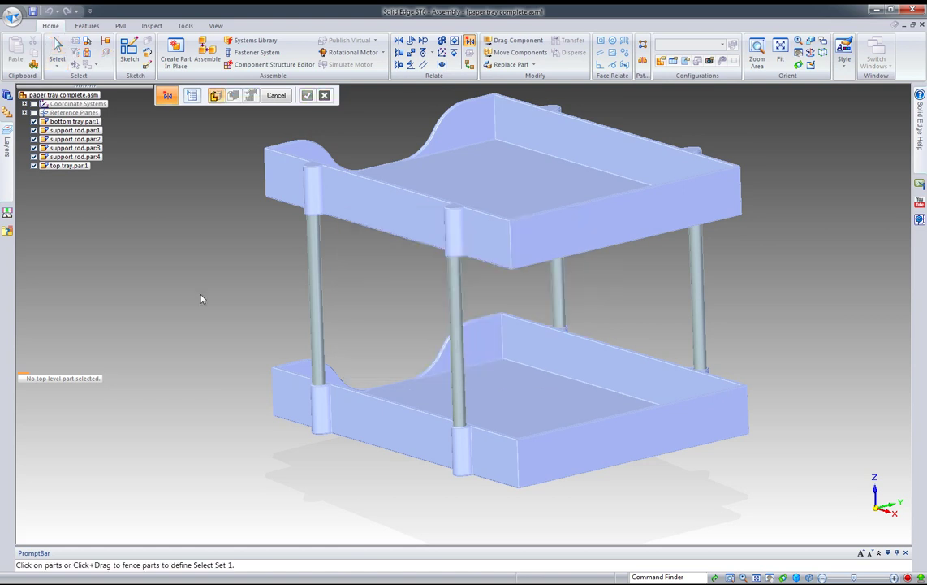
{"action": "left_click", "coordinate": [313, 276]}
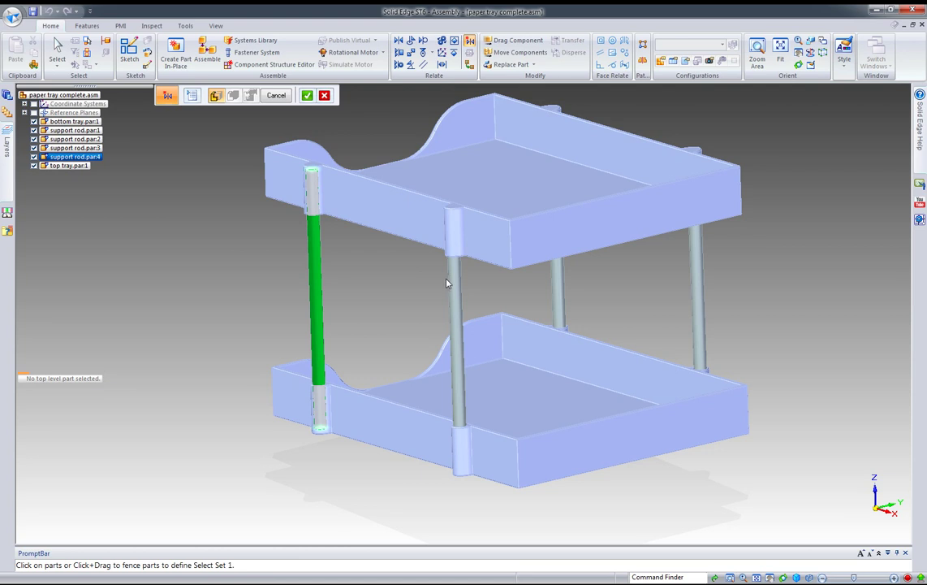
{"action": "left_click", "coordinate": [455, 285]}
{"action": "left_click", "coordinate": [557, 283]}
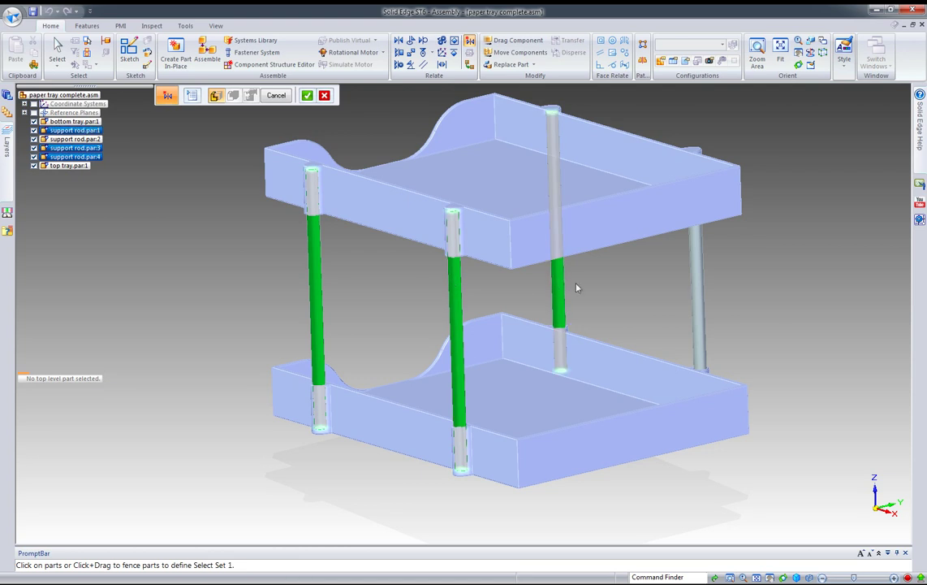
{"action": "left_click", "coordinate": [694, 290]}
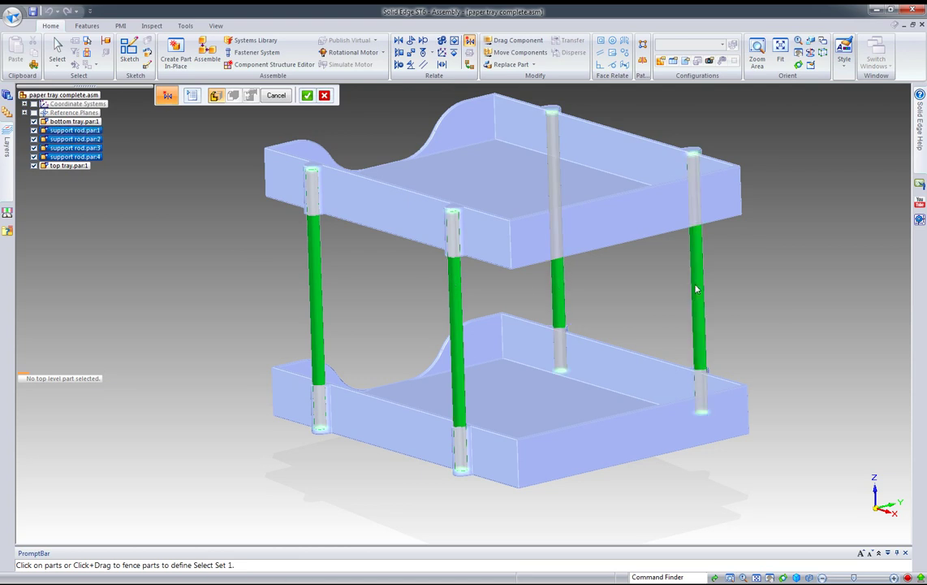
{"action": "left_click", "coordinate": [307, 95]}
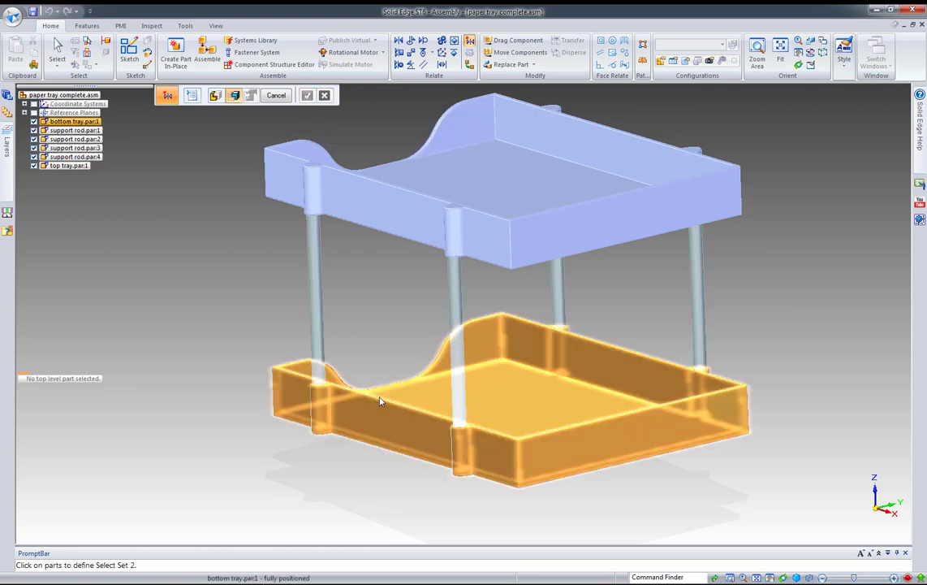
{"action": "left_click", "coordinate": [369, 348]}
{"action": "right_click", "coordinate": [368, 335]}
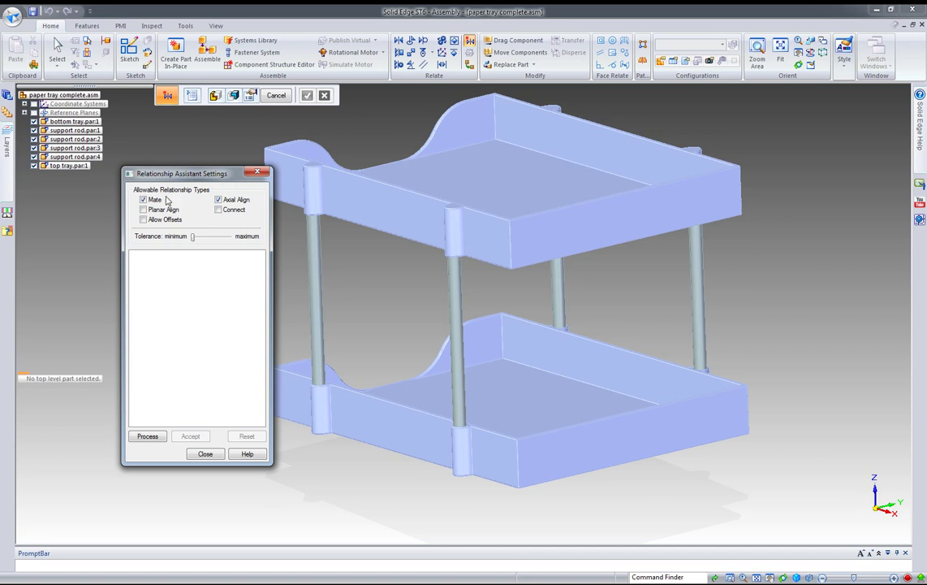
Find and accept the Axial Align and Mate relationships for all four rods to the bottom tray
{"action": "left_click", "coordinate": [149, 439]}
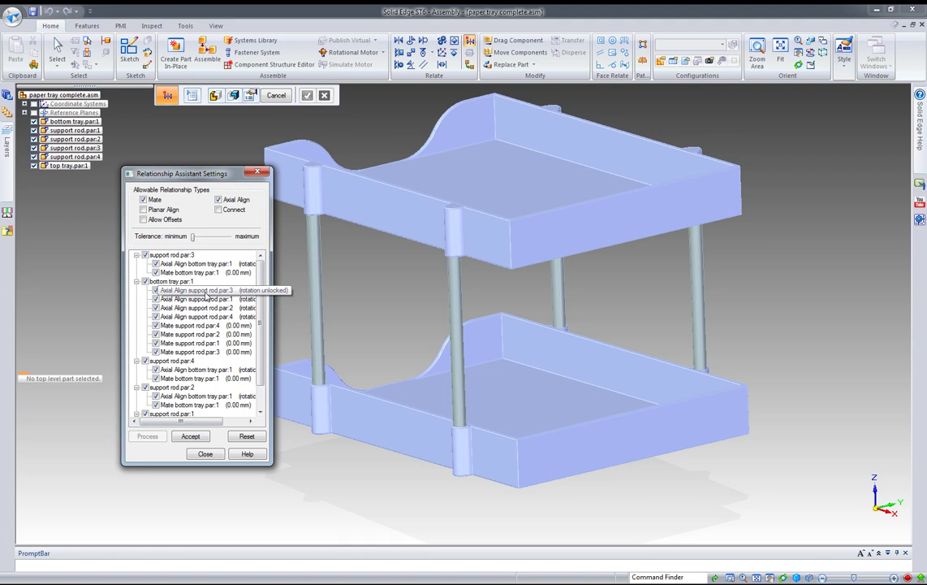
{"action": "left_click", "coordinate": [205, 291]}
{"action": "left_click", "coordinate": [201, 298]}
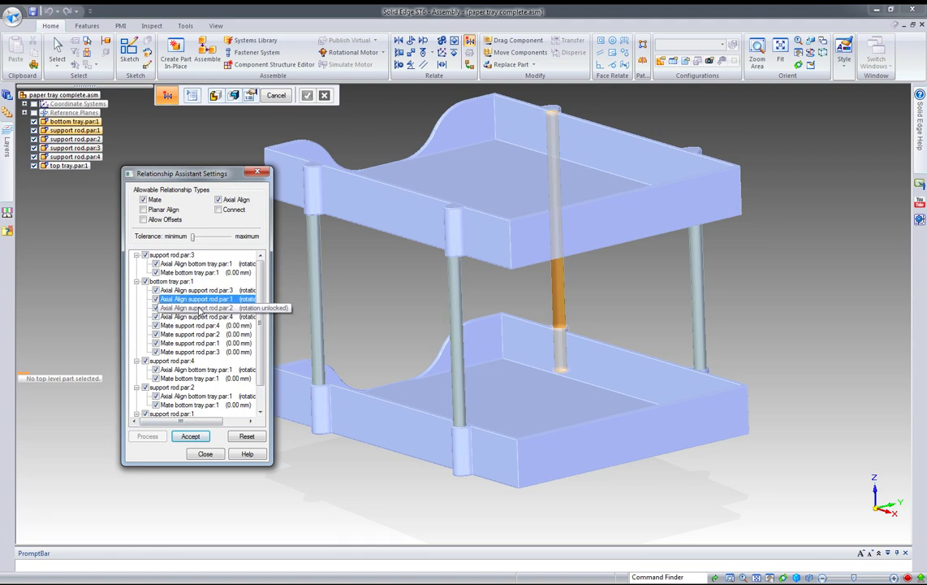
{"action": "left_click", "coordinate": [199, 309]}
{"action": "left_click", "coordinate": [199, 317]}
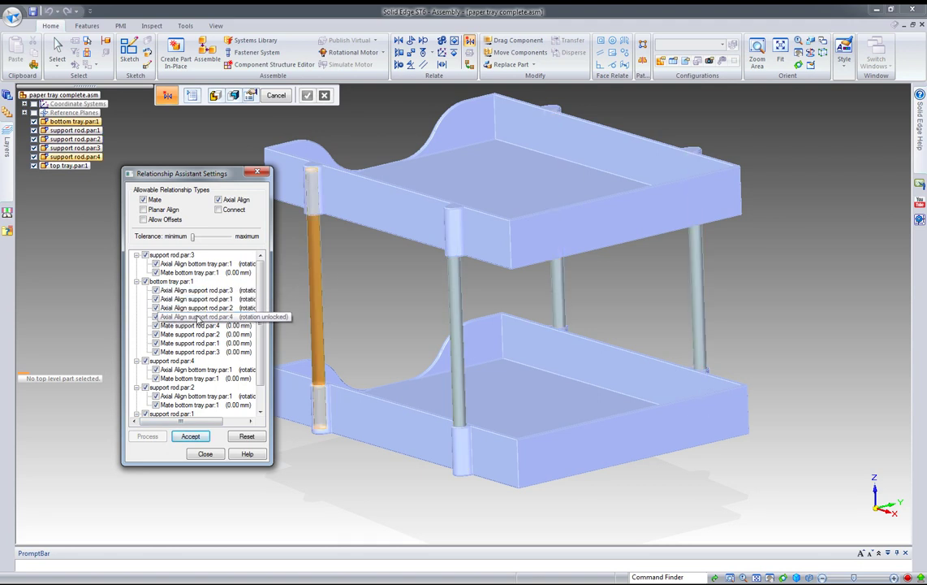
{"action": "left_click", "coordinate": [199, 326]}
{"action": "left_click", "coordinate": [199, 334]}
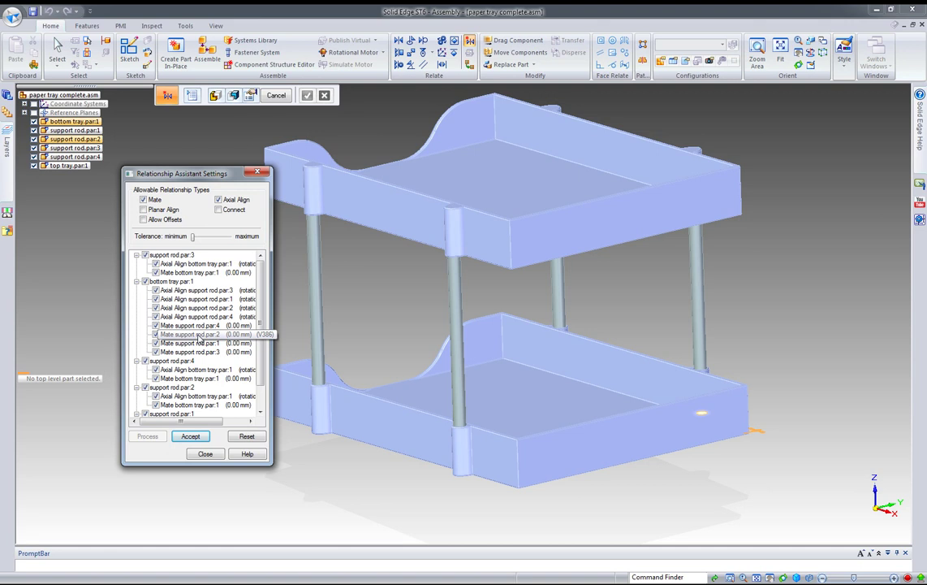
{"action": "left_click", "coordinate": [199, 342]}
{"action": "left_click", "coordinate": [199, 351]}
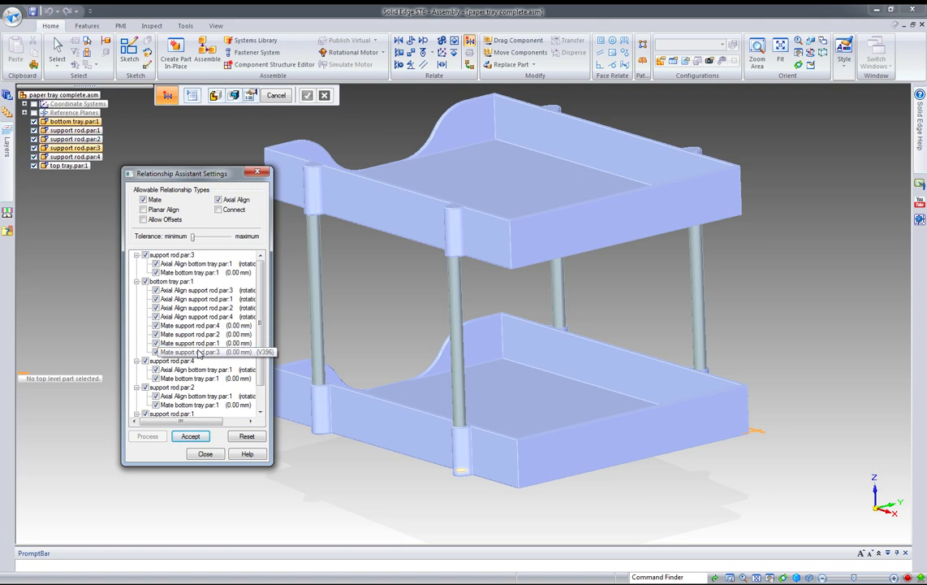
{"action": "left_click", "coordinate": [191, 437]}
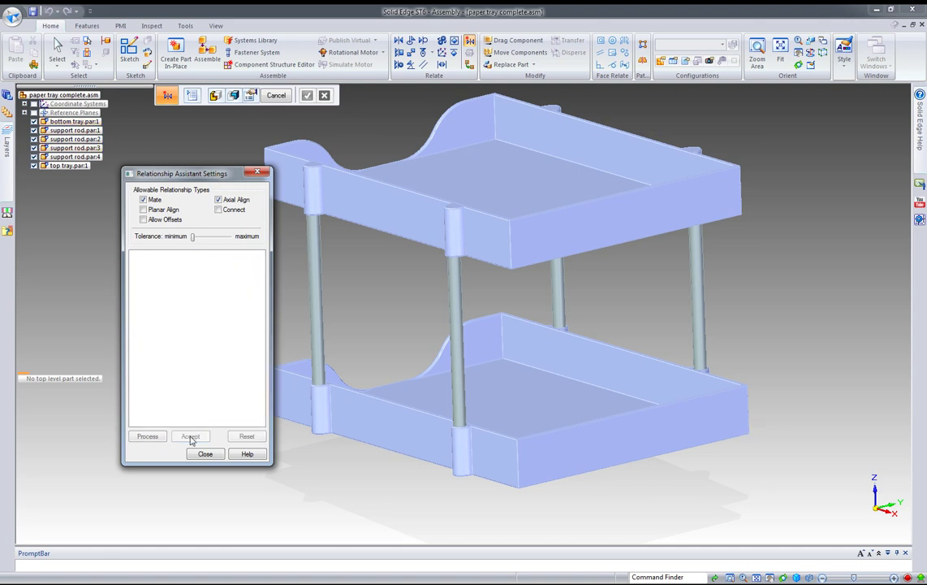
{"action": "left_click", "coordinate": [205, 453]}
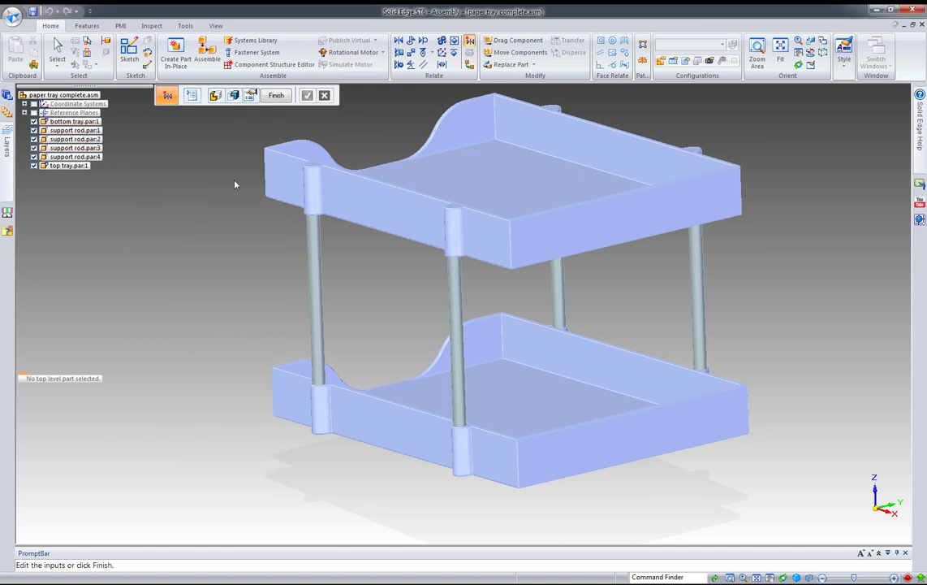
{"action": "left_click", "coordinate": [276, 95]}
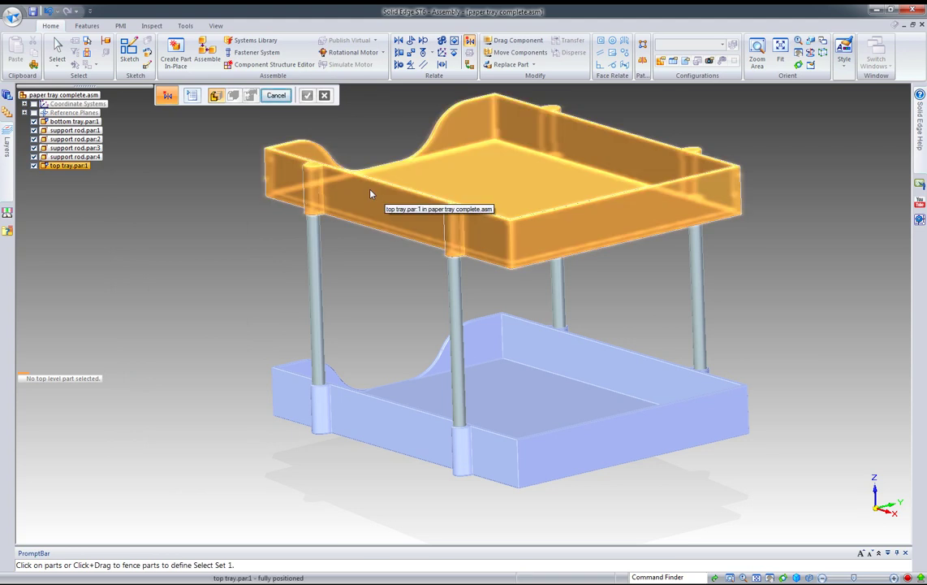
Set the top tray as the first set and support rods 4 and 1 as the second
{"action": "left_click", "coordinate": [370, 193]}
{"action": "key", "text": "Return"}
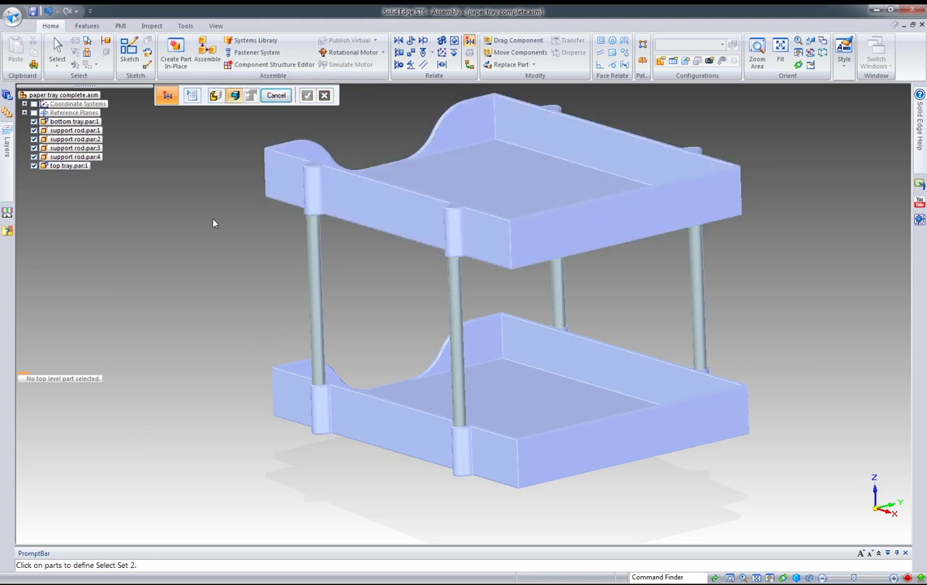
{"action": "left_click", "coordinate": [315, 253]}
{"action": "left_click", "coordinate": [557, 278]}
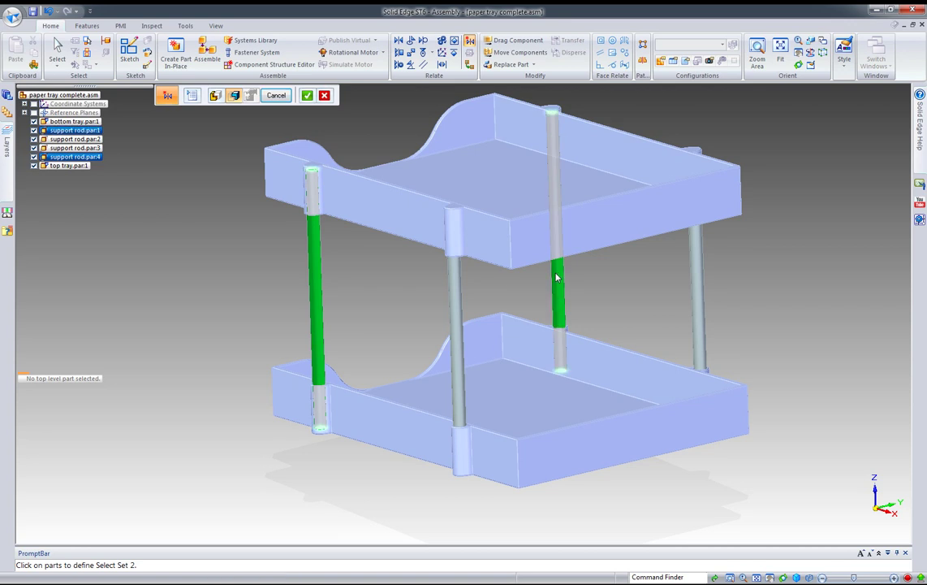
{"action": "key", "text": "Return"}
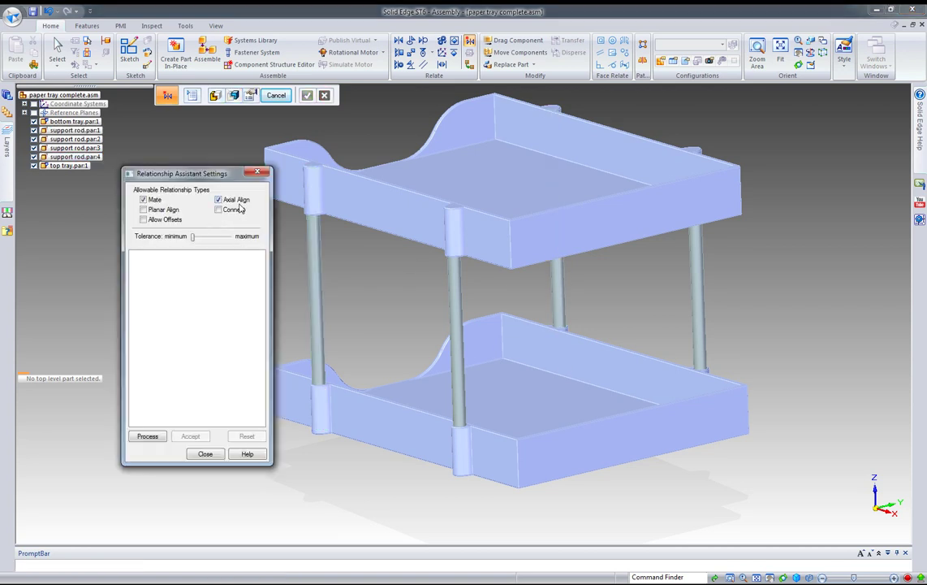
Find and accept the top tray's Axial Align and Mate relationships, then finish the assistant
{"action": "left_click", "coordinate": [146, 436]}
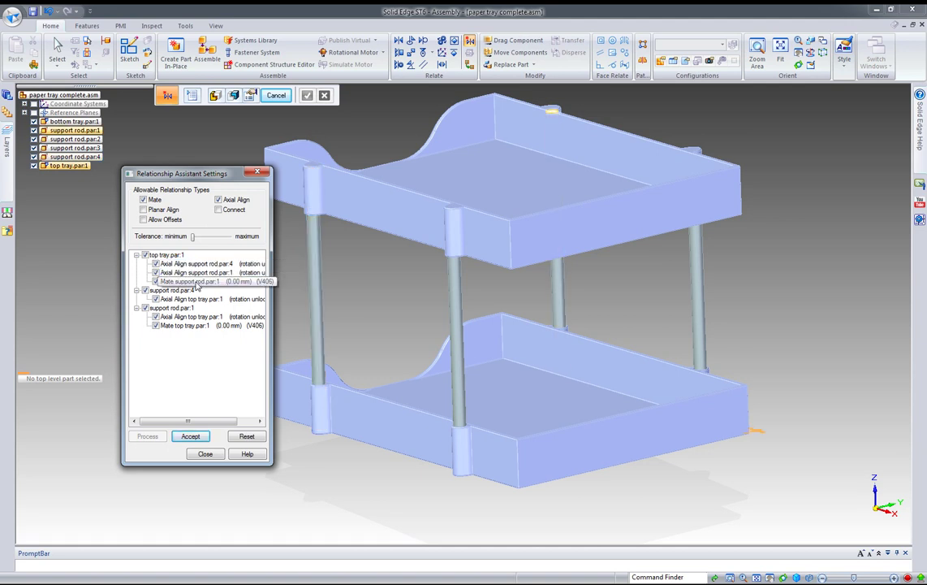
{"action": "left_click", "coordinate": [190, 436]}
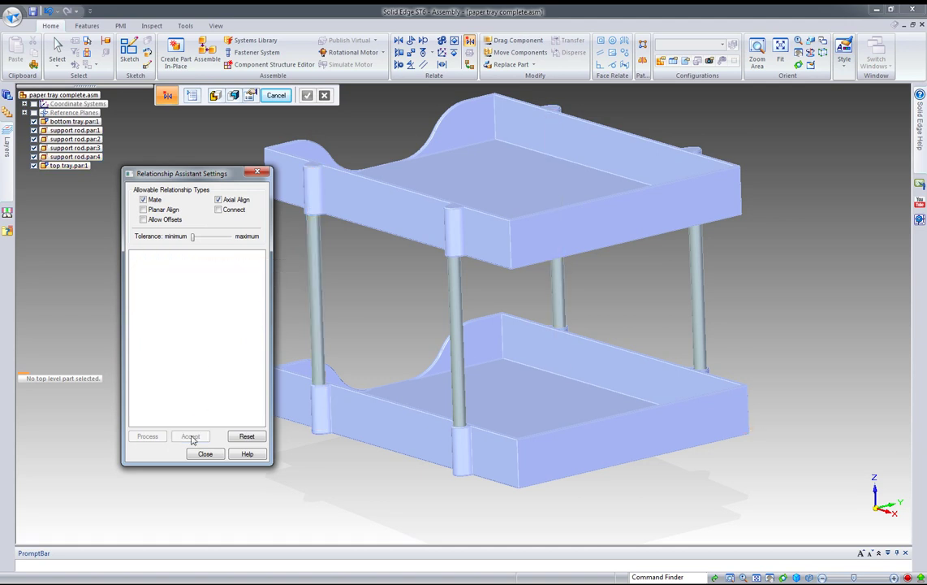
{"action": "left_click", "coordinate": [204, 454]}
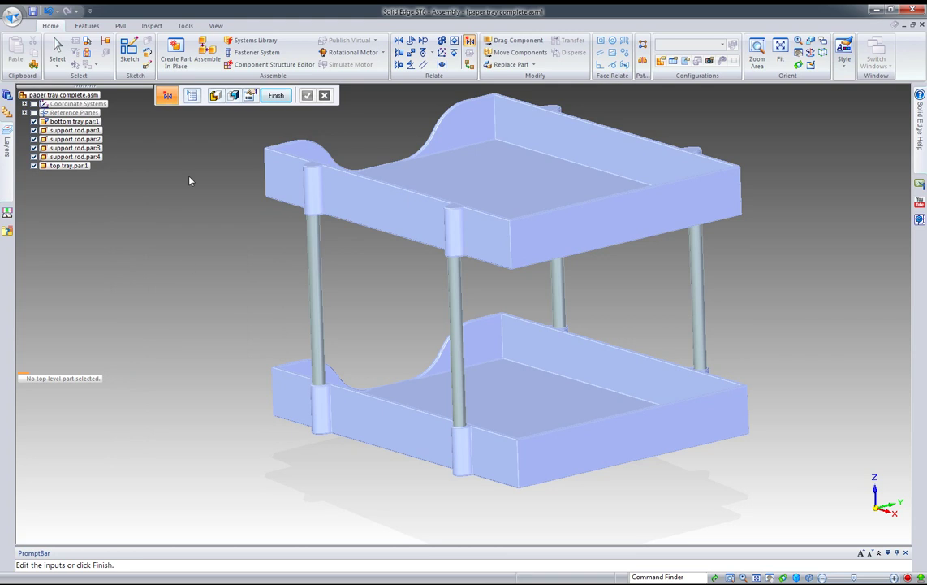
{"action": "left_click", "coordinate": [239, 98]}
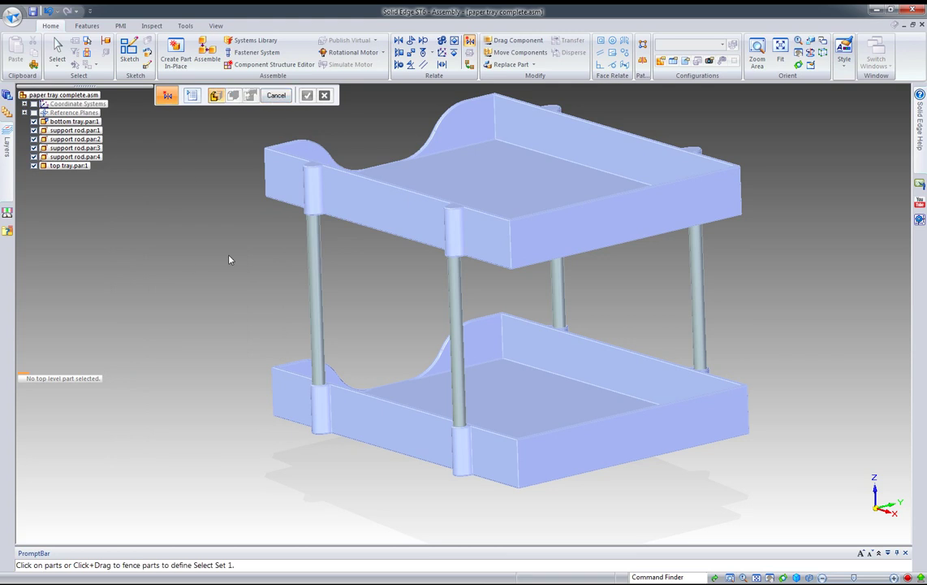
{"action": "key", "text": "Escape"}
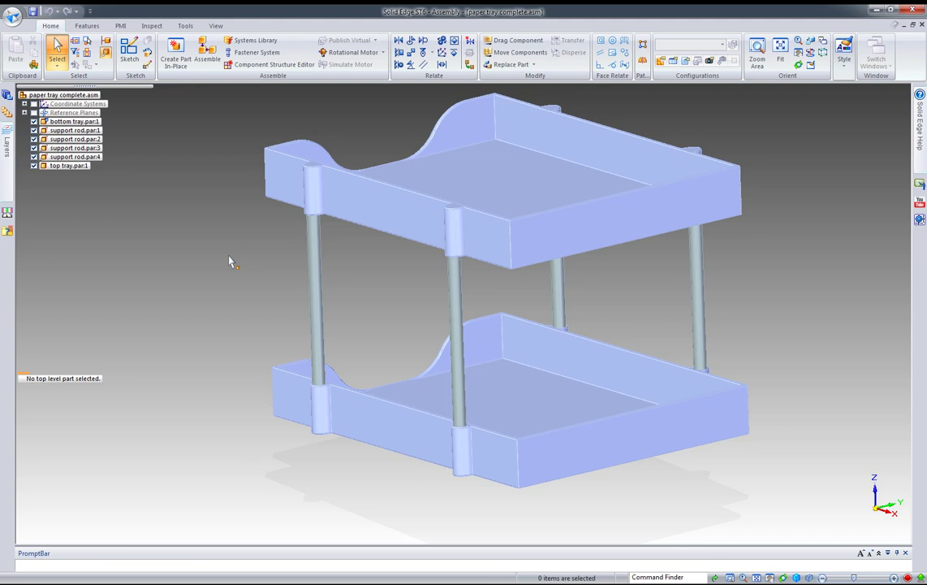
{"action": "left_click", "coordinate": [526, 420]}
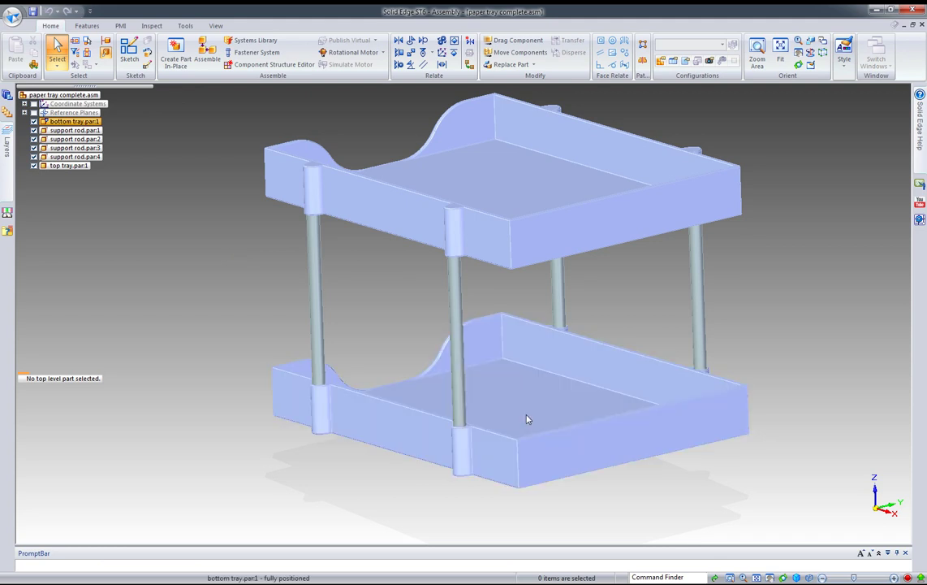
{"action": "left_click", "coordinate": [584, 462]}
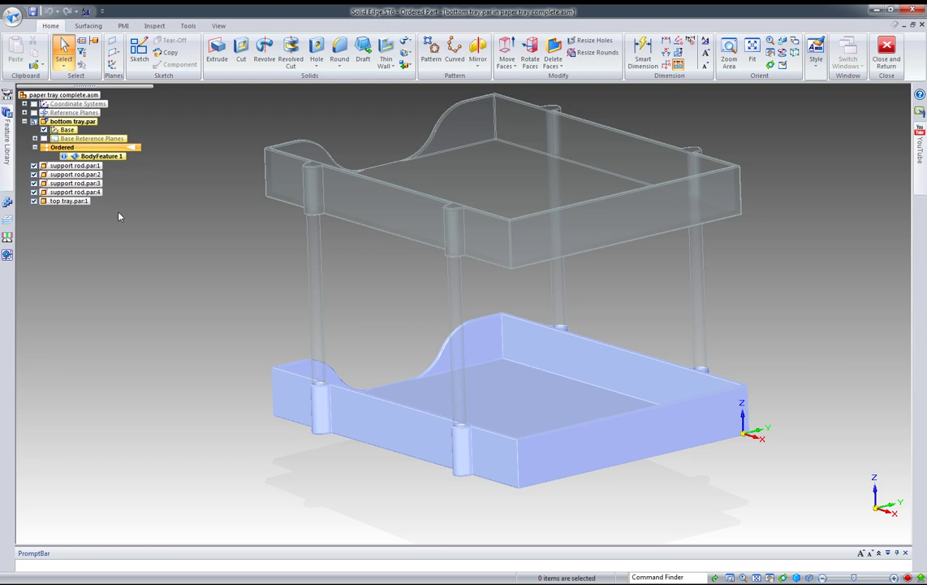
{"action": "right_click", "coordinate": [116, 160]}
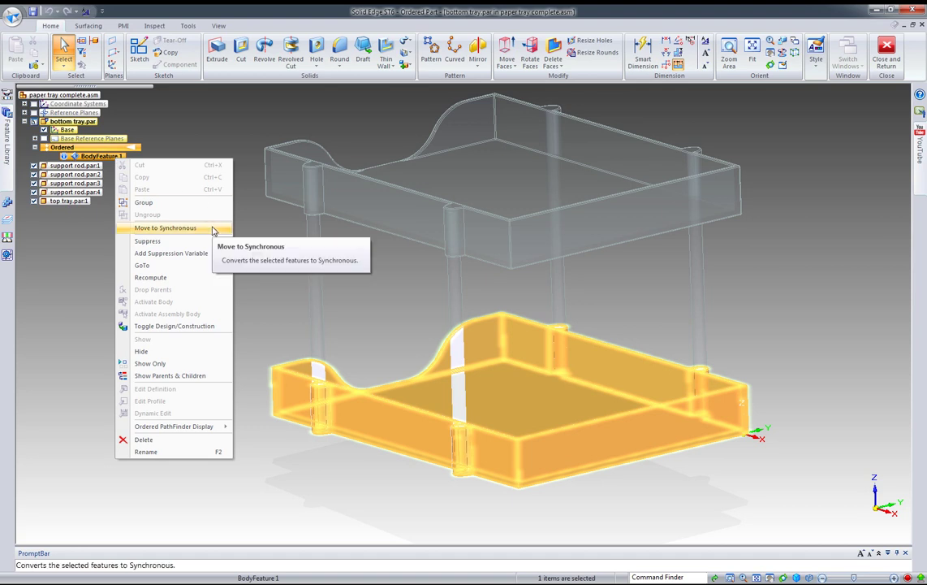
{"action": "left_click", "coordinate": [365, 283]}
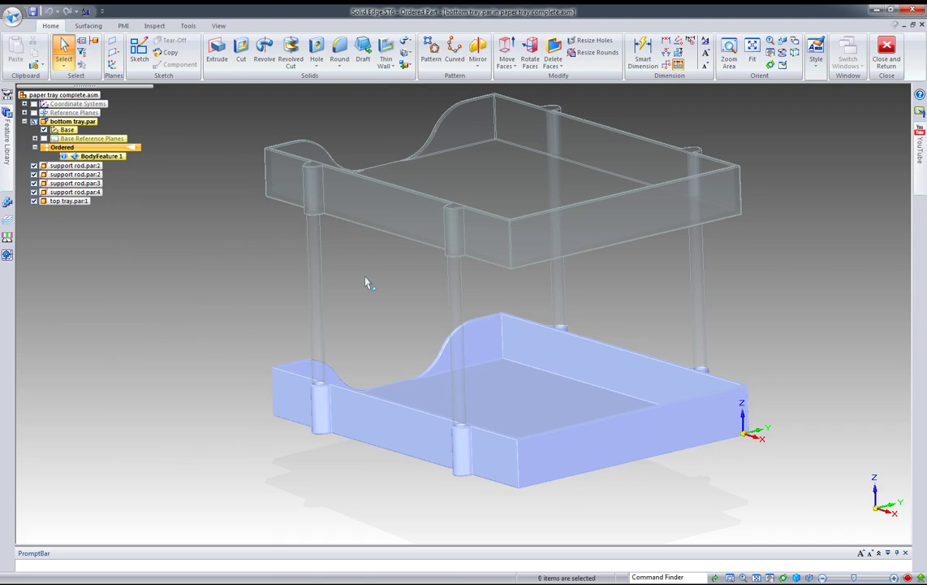
{"action": "left_click", "coordinate": [887, 56]}
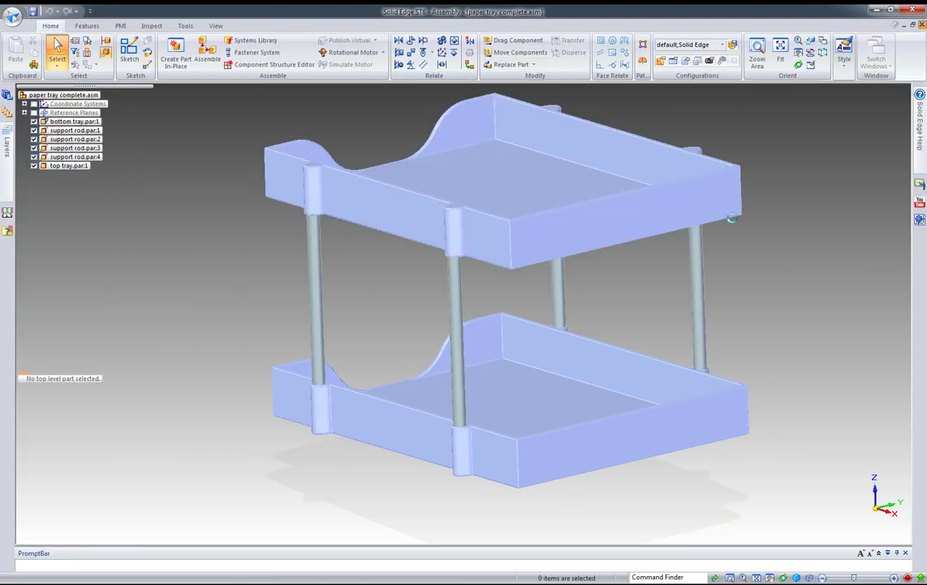
Close the paper tray complete assembly, saving its changes
{"action": "key", "text": "ctrl+w"}
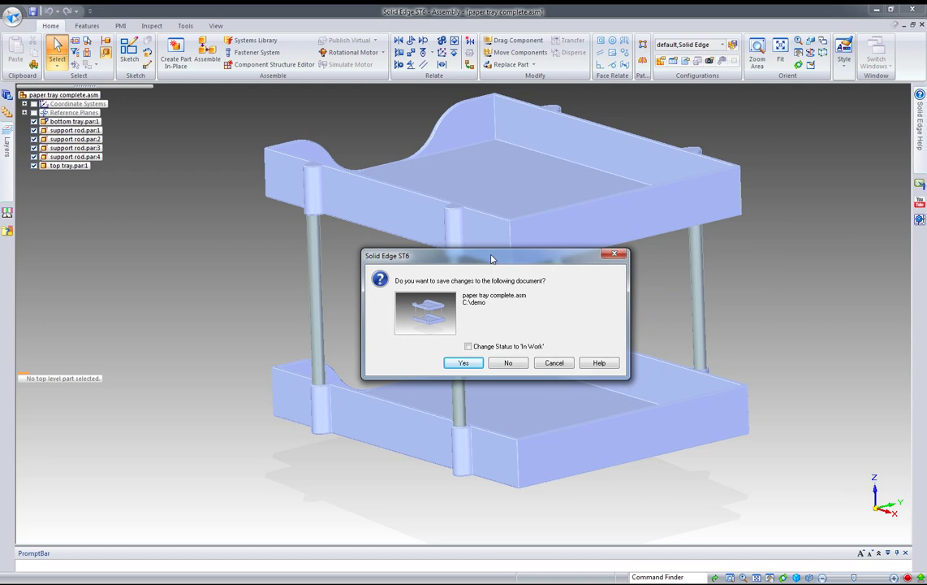
{"action": "left_click", "coordinate": [459, 362]}
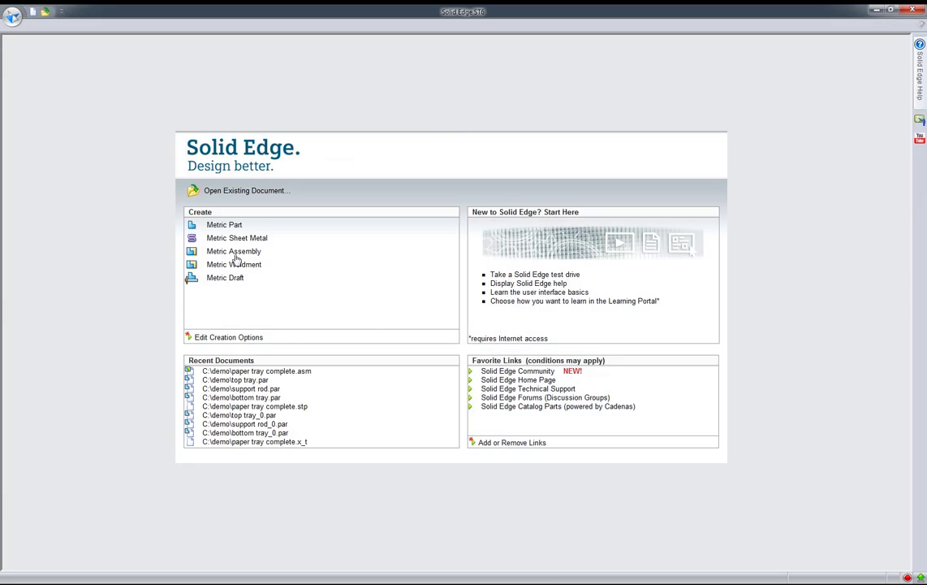
{"action": "left_click", "coordinate": [13, 18]}
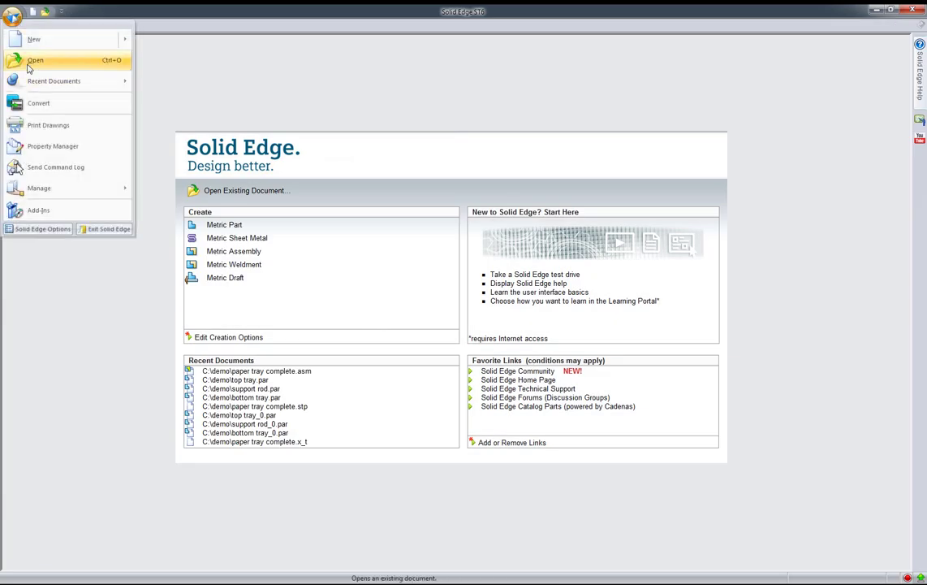
Convert the bottom tray, support rod and top tray parts of paper tray complete.asm to Synchronous
{"action": "left_click", "coordinate": [33, 106]}
{"action": "left_click", "coordinate": [386, 342]}
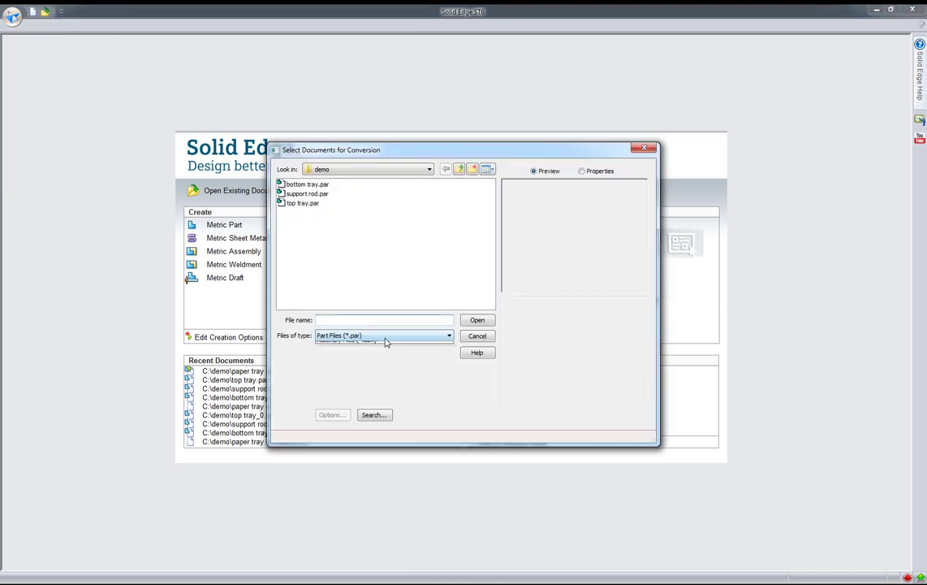
{"action": "left_click", "coordinate": [380, 349]}
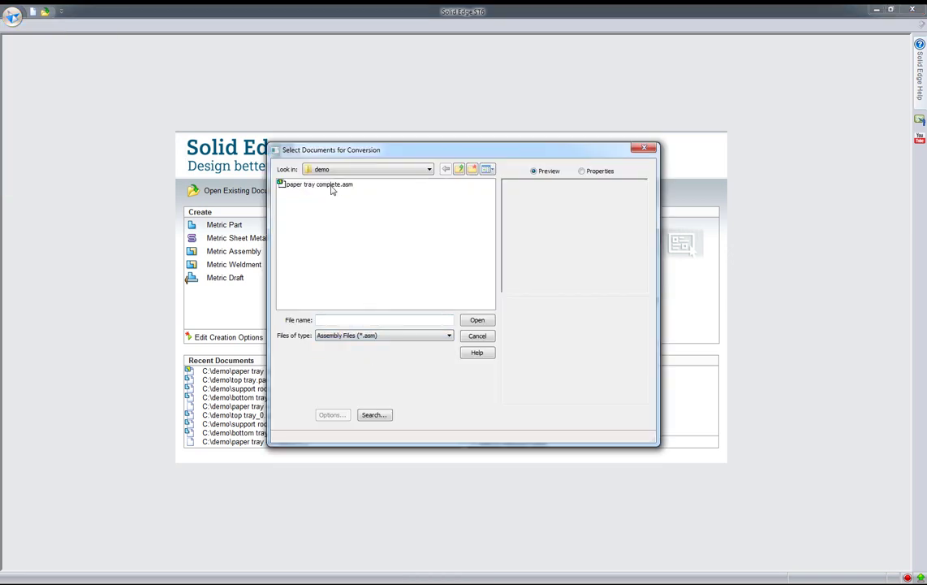
{"action": "left_click", "coordinate": [321, 184]}
{"action": "left_click", "coordinate": [478, 321]}
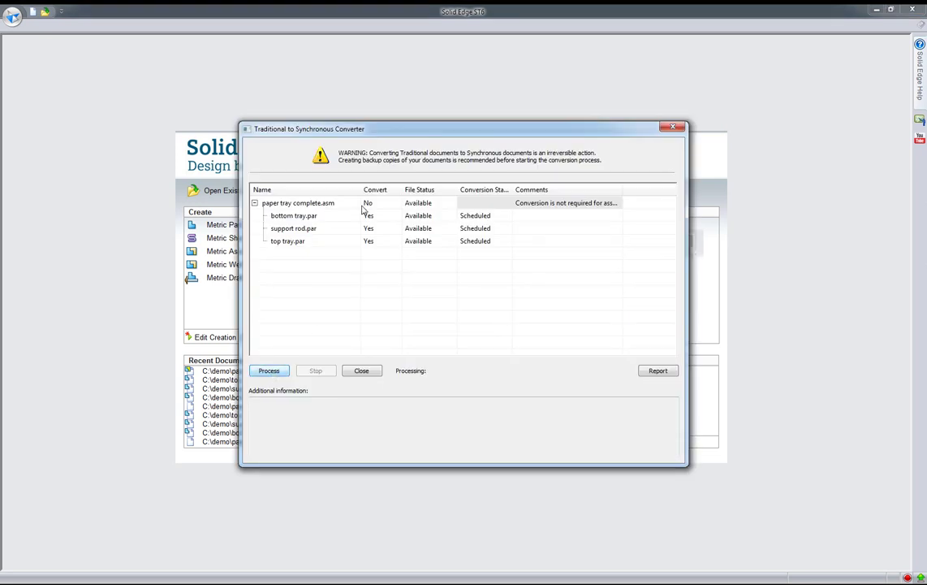
{"action": "left_click", "coordinate": [395, 229]}
{"action": "left_click", "coordinate": [397, 230]}
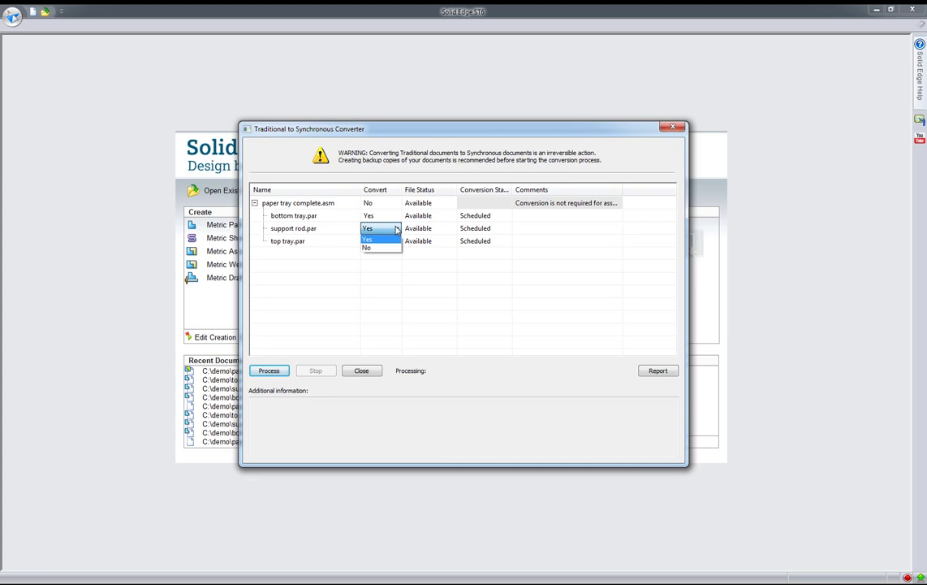
{"action": "left_click", "coordinate": [479, 383]}
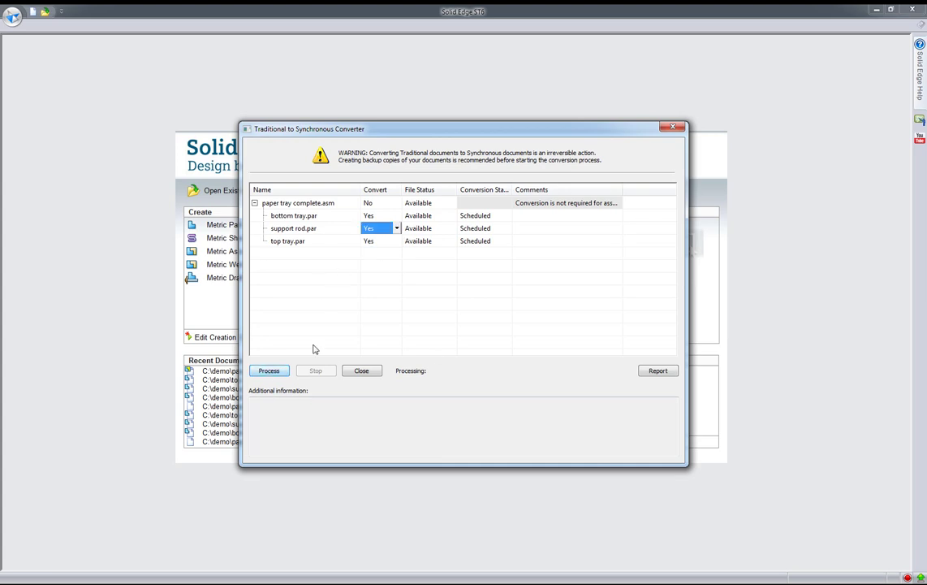
{"action": "left_click", "coordinate": [268, 370]}
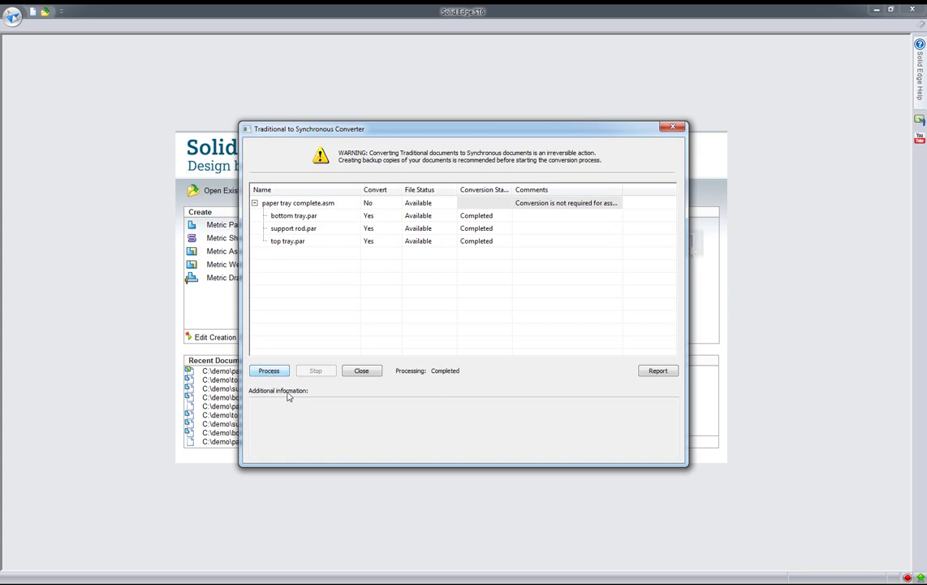
{"action": "left_click", "coordinate": [362, 370]}
Reopen paper tray complete.asm from recent documents and edit the bottom tray in place
{"action": "left_click", "coordinate": [287, 371]}
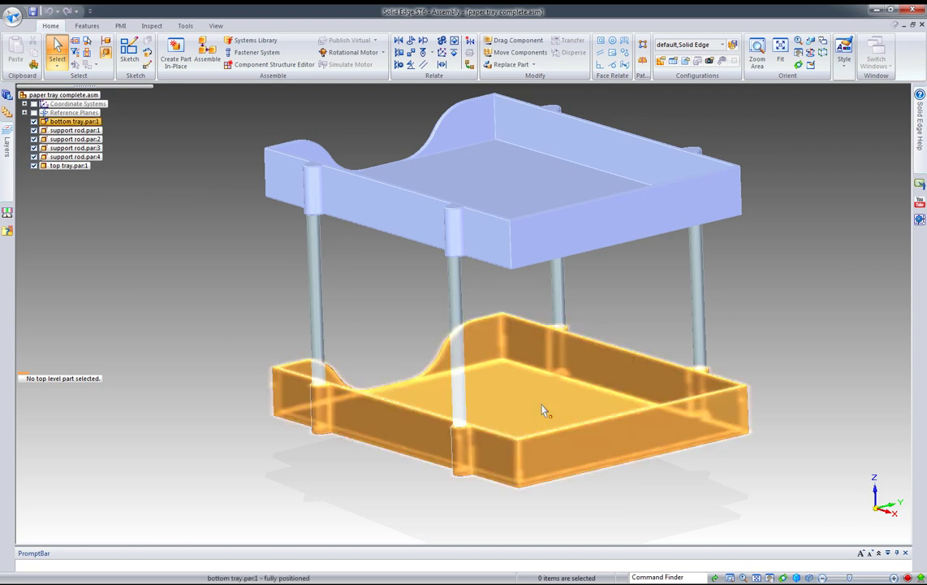
{"action": "left_click", "coordinate": [544, 407]}
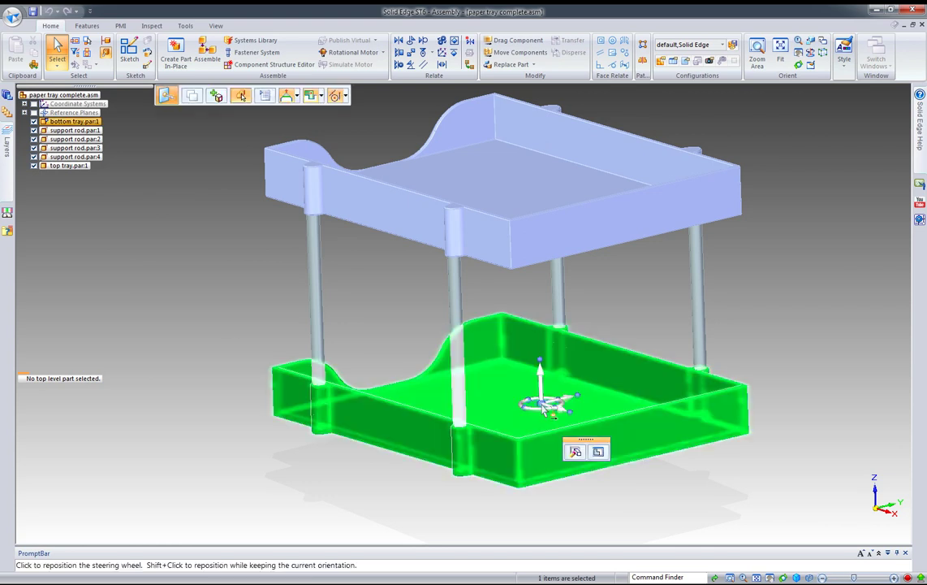
{"action": "left_click", "coordinate": [598, 451]}
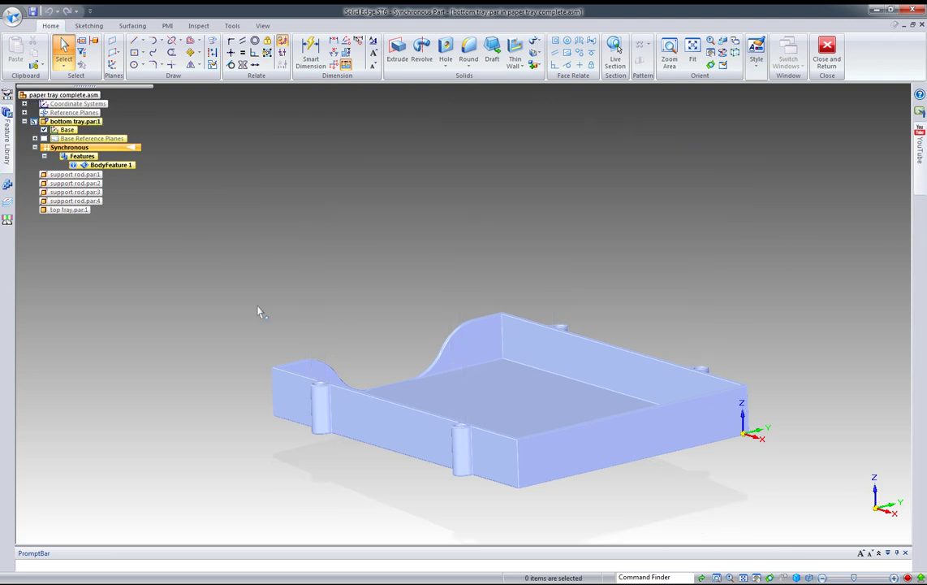
Select BodyFeature 1 and place its move handle at the front bottom edge midpoint
{"action": "middle_click_drag", "start_coordinate": [258, 311], "coordinate": [349, 324]}
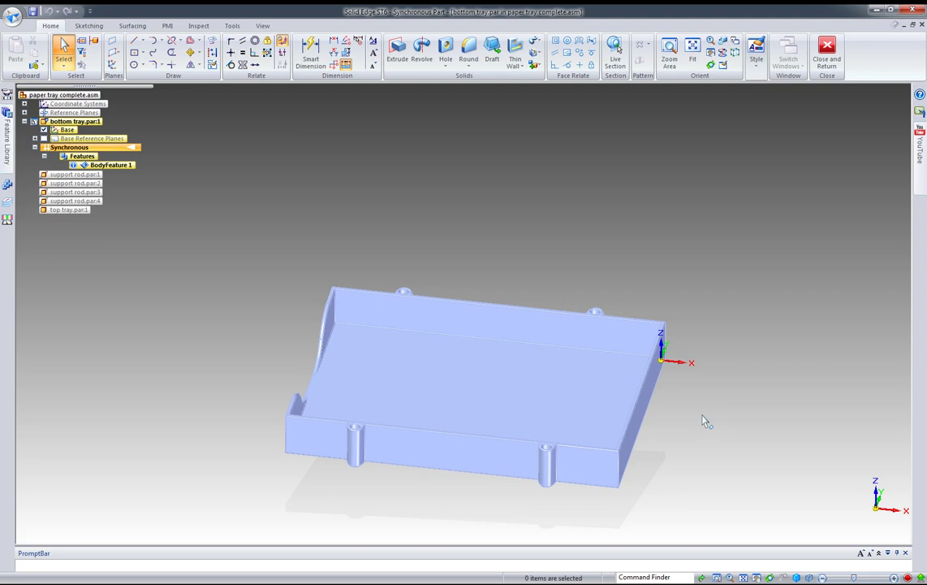
{"action": "middle_click_drag", "start_coordinate": [708, 422], "coordinate": [687, 393]}
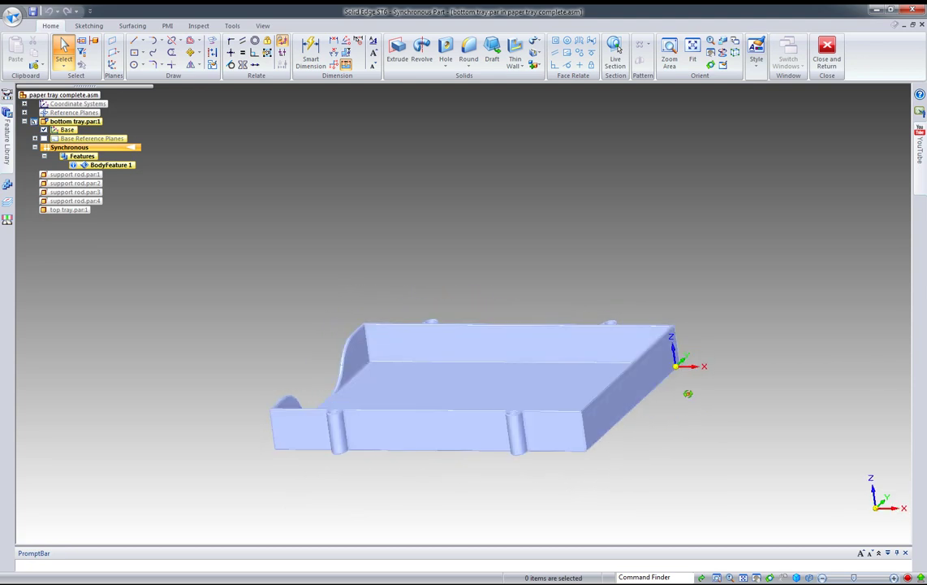
{"action": "left_click", "coordinate": [121, 168]}
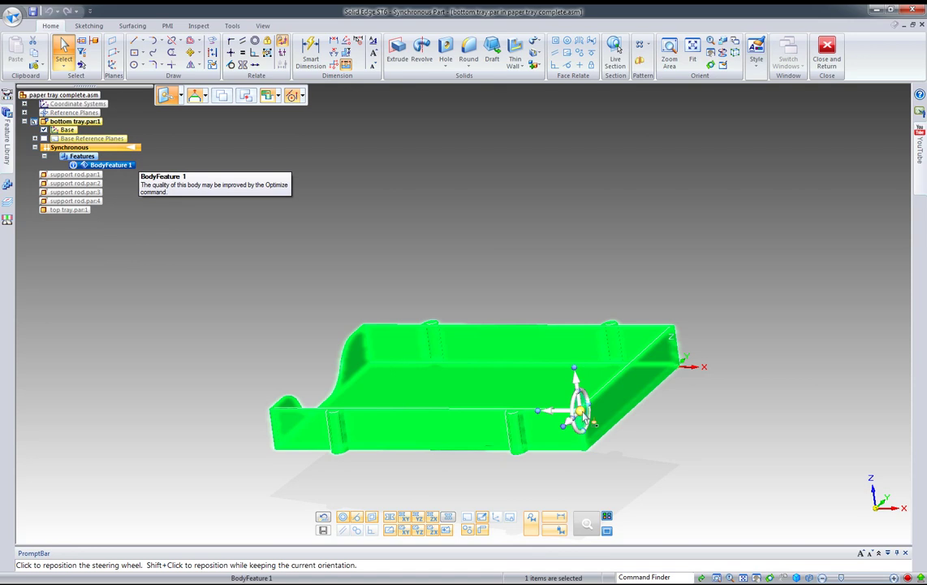
{"action": "left_click", "coordinate": [593, 421]}
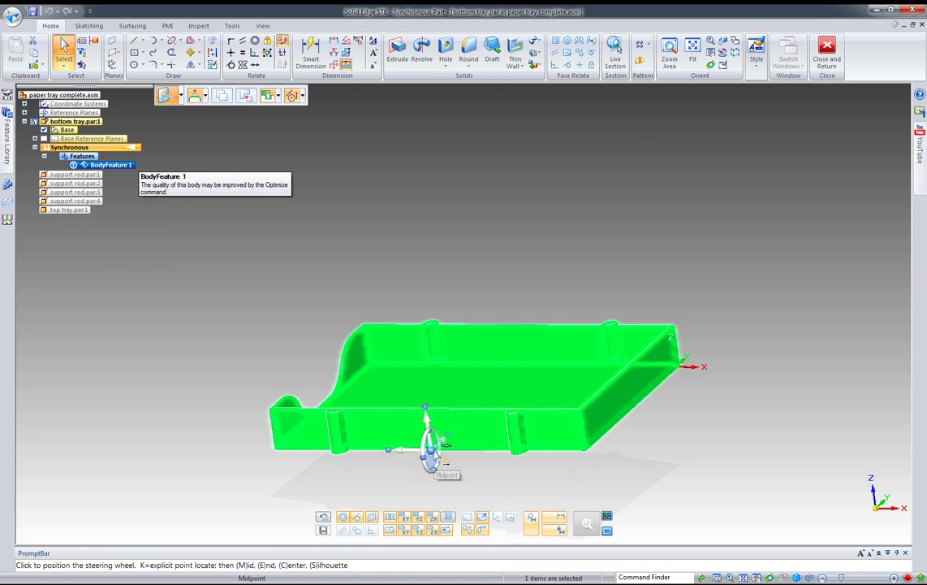
{"action": "left_click", "coordinate": [434, 458]}
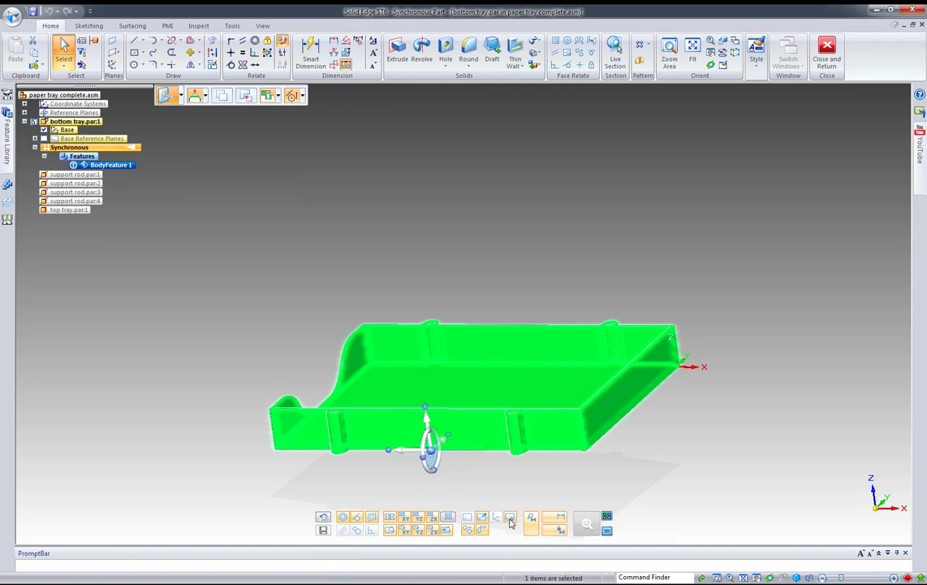
Move the tray body about 145.83 mm lengthwise with Lock to Base Reference, snapping to Vertex (Base)
{"action": "left_click", "coordinate": [399, 456]}
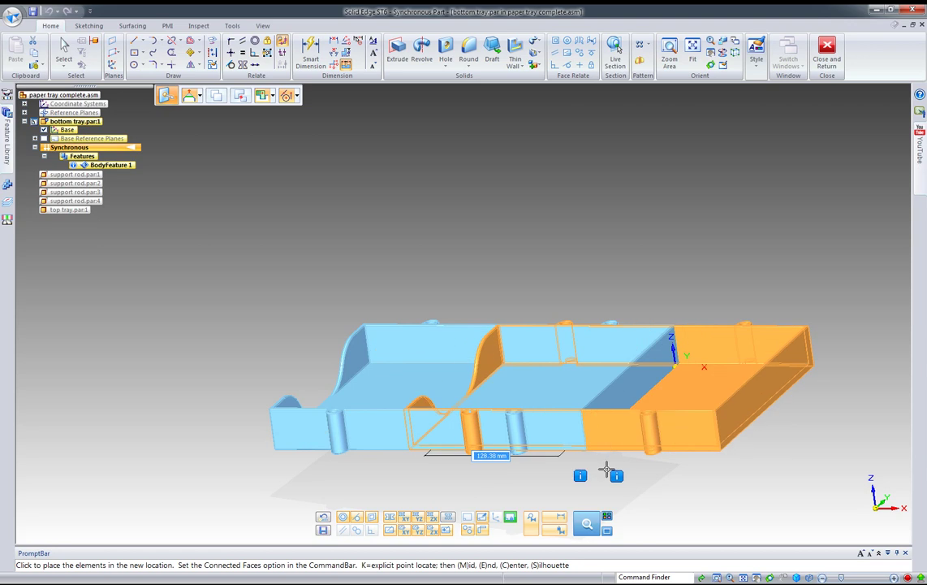
{"action": "mouse_move", "coordinate": [500, 481]}
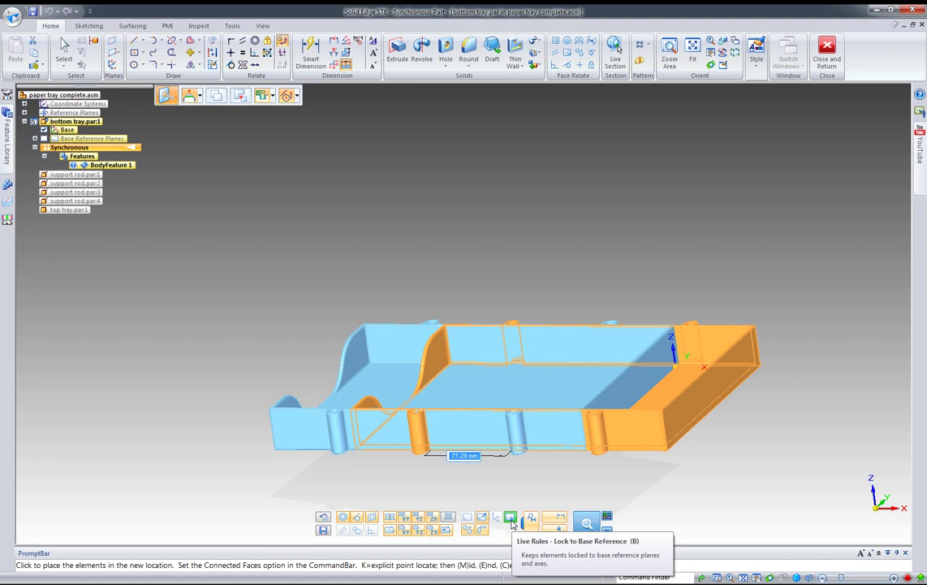
{"action": "left_click", "coordinate": [511, 518]}
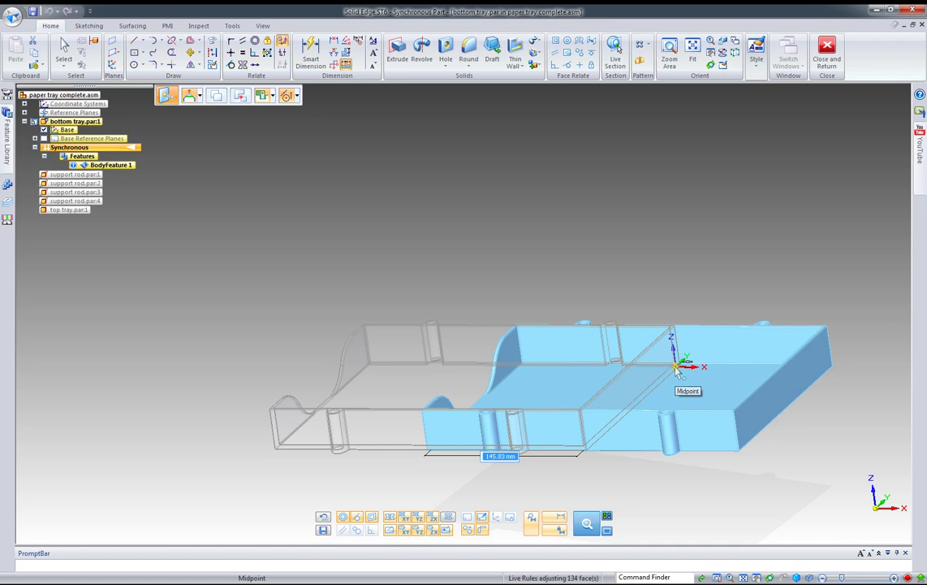
{"action": "right_click", "coordinate": [676, 366]}
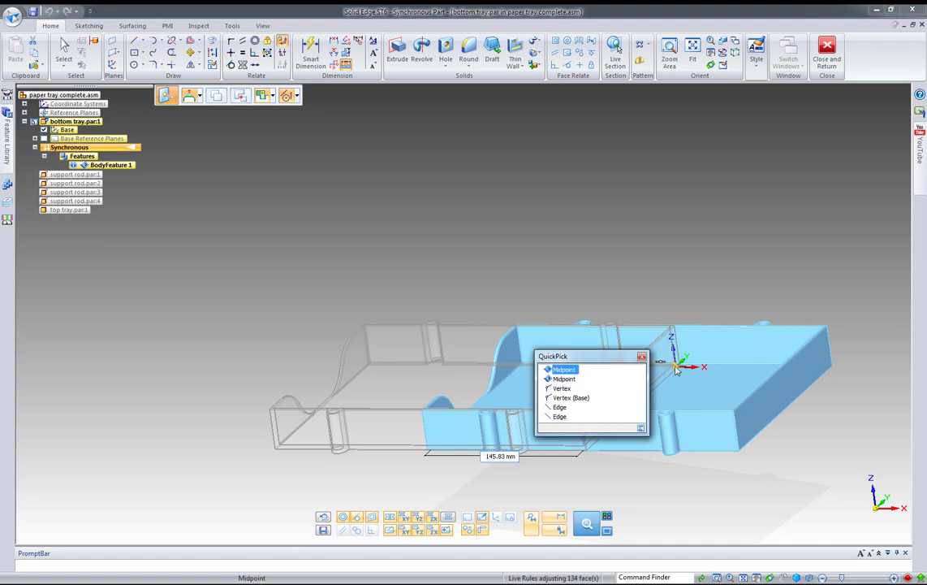
{"action": "left_click", "coordinate": [571, 398]}
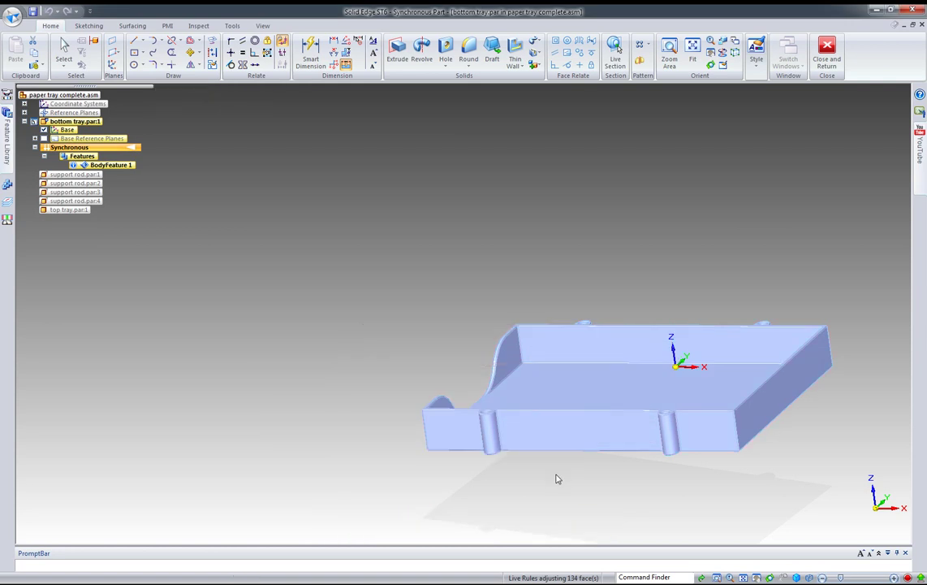
Move the tray body along its side-edge axis onto the Base vertex, then deselect it
{"action": "left_click", "coordinate": [578, 445]}
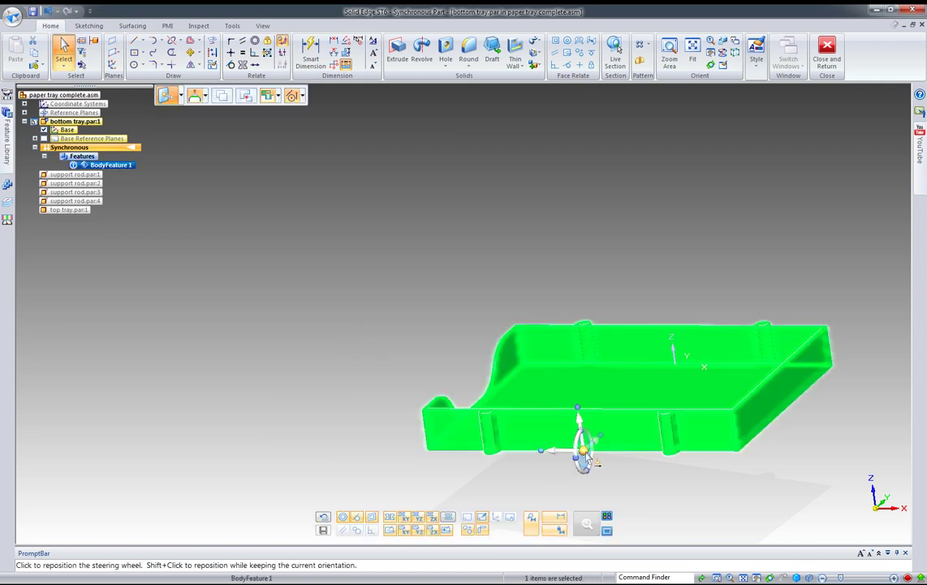
{"action": "left_click", "coordinate": [593, 456]}
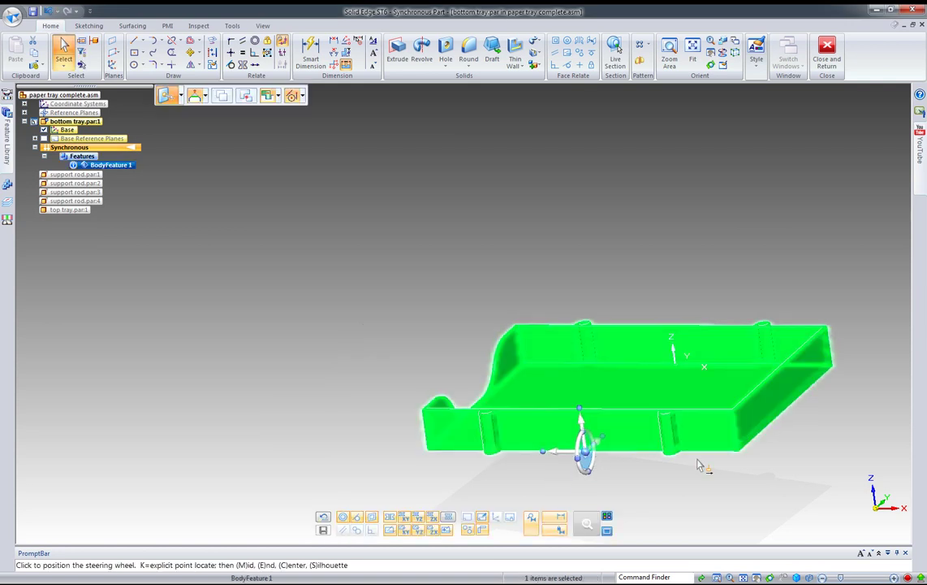
{"action": "left_click", "coordinate": [788, 413]}
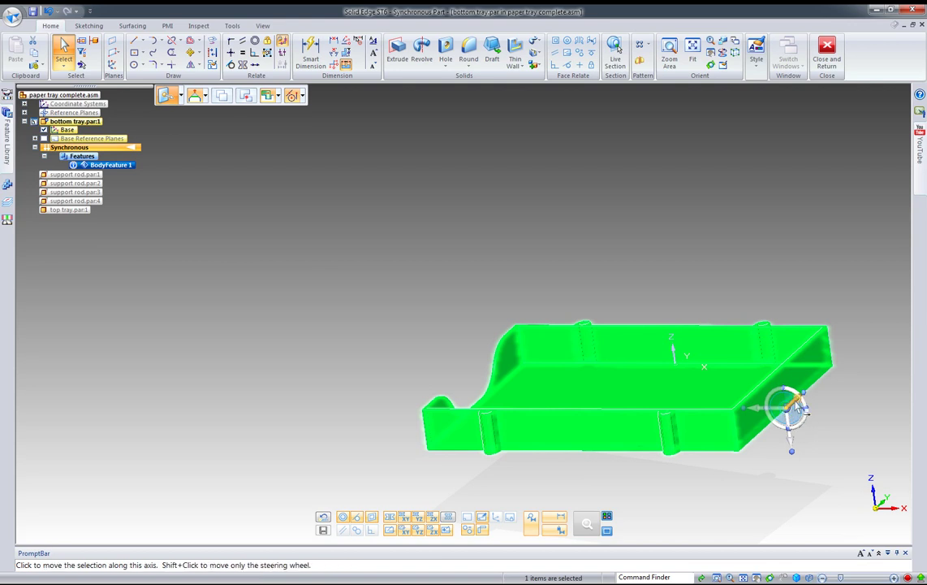
{"action": "left_click", "coordinate": [799, 408]}
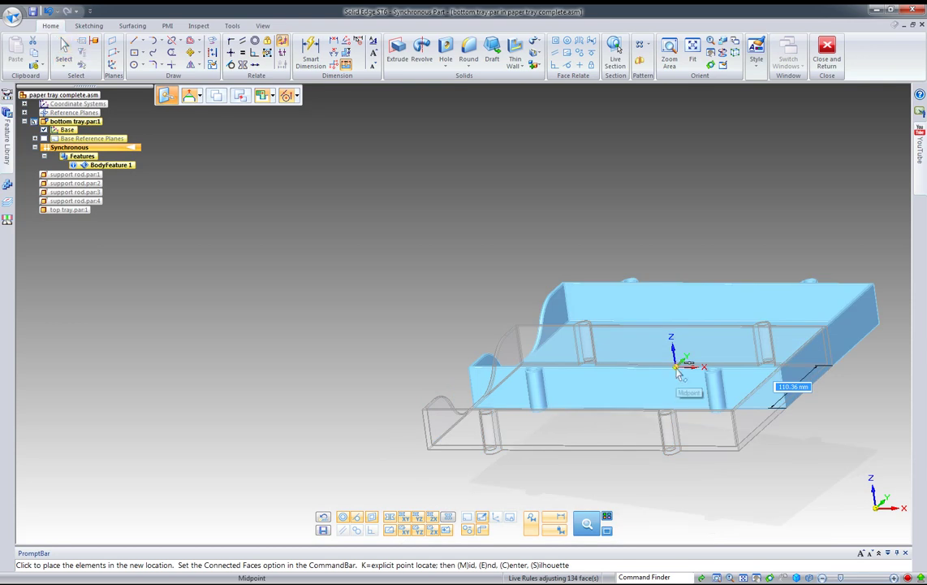
{"action": "right_click", "coordinate": [677, 370]}
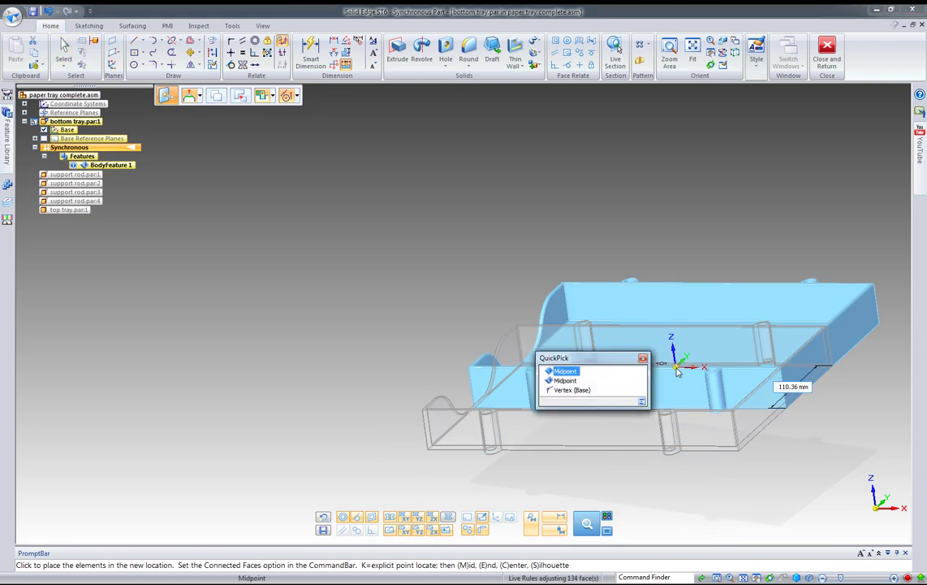
{"action": "left_click", "coordinate": [583, 393]}
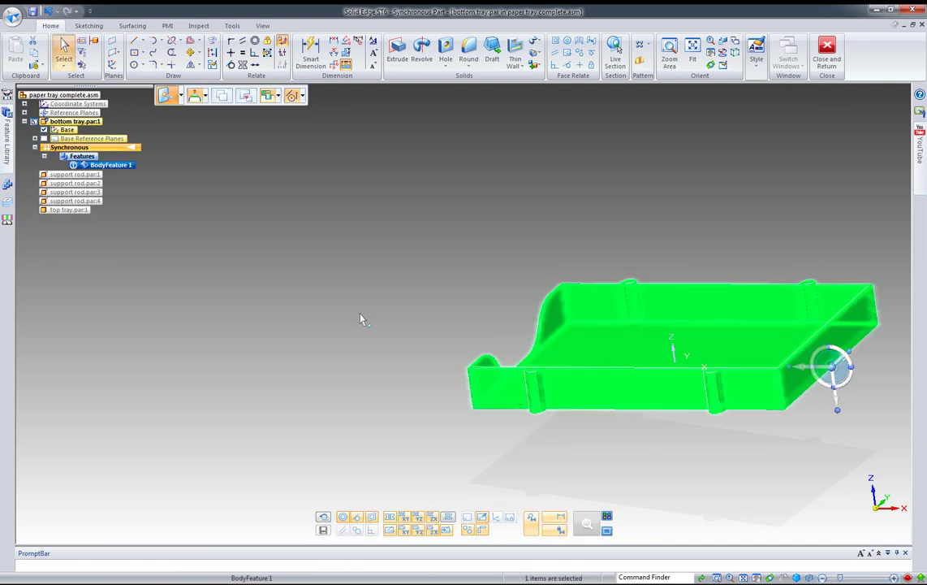
{"action": "scroll", "coordinate": [439, 317], "scroll_direction": "up", "scroll_amount": 3}
{"action": "middle_click_drag", "start_coordinate": [426, 327], "coordinate": [210, 250], "text": "shift"}
{"action": "left_click", "coordinate": [249, 290]}
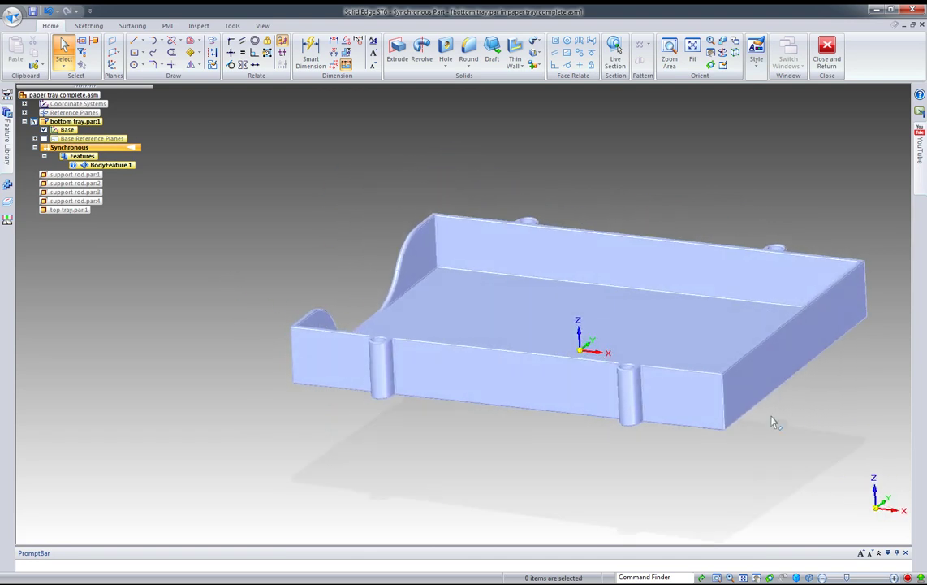
Move the tray's right end face 21.37 mm outward along its length, then reselect it
{"action": "left_click", "coordinate": [761, 386]}
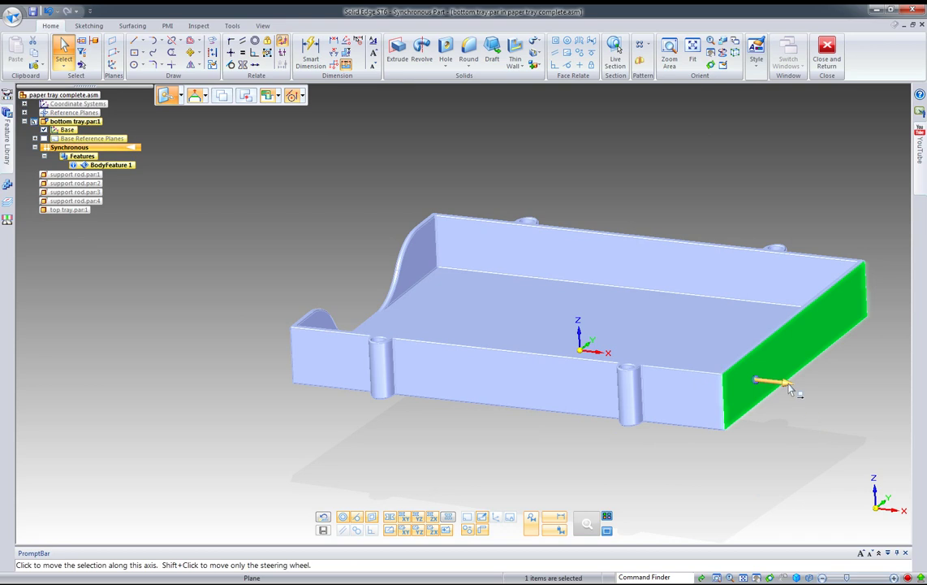
{"action": "left_click", "coordinate": [788, 385]}
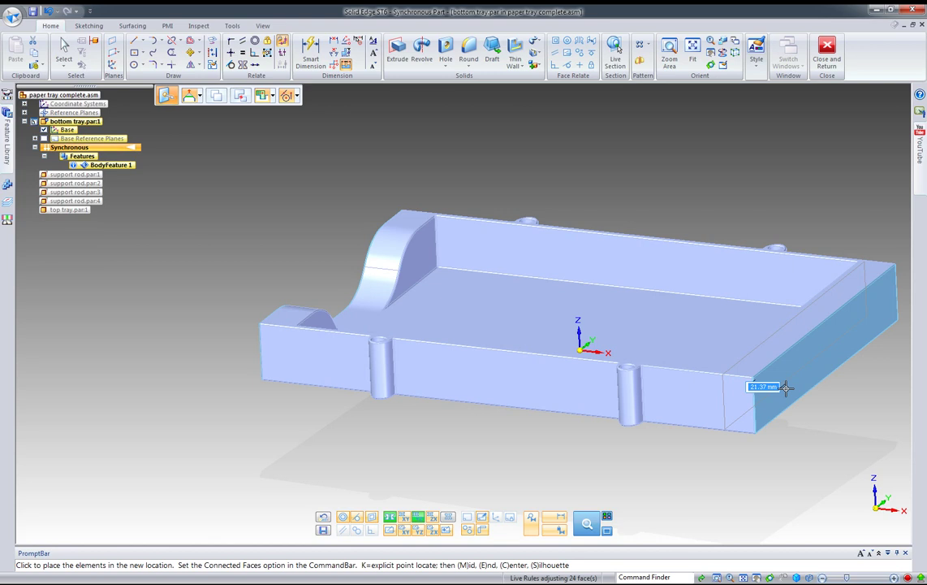
{"action": "left_click", "coordinate": [786, 387]}
{"action": "left_click", "coordinate": [781, 430]}
{"action": "middle_click_drag", "start_coordinate": [782, 430], "coordinate": [759, 438]}
{"action": "scroll", "coordinate": [750, 320], "scroll_direction": "up", "scroll_amount": 3}
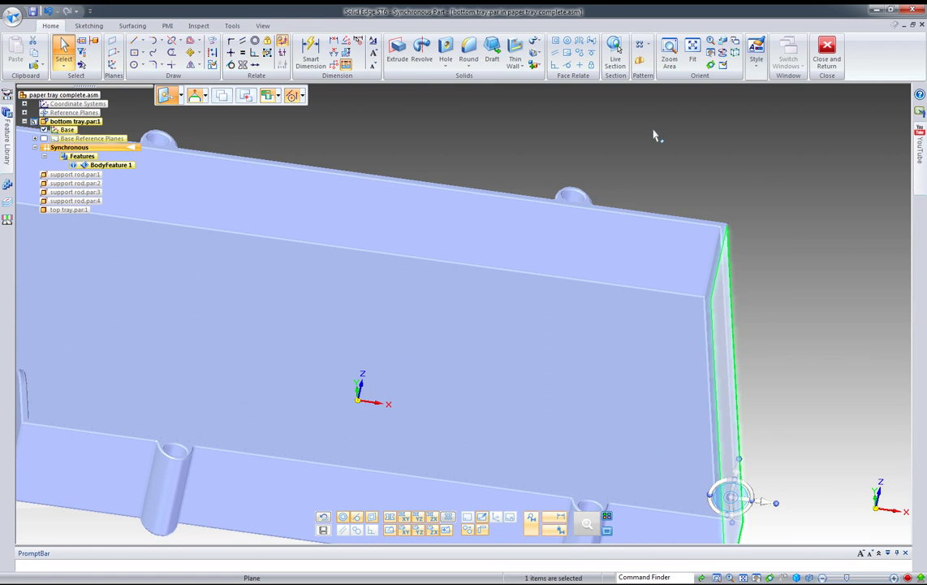
Start a persistent Face Relate Offset from the tray's right end face and show Relationships
{"action": "left_click", "coordinate": [593, 41]}
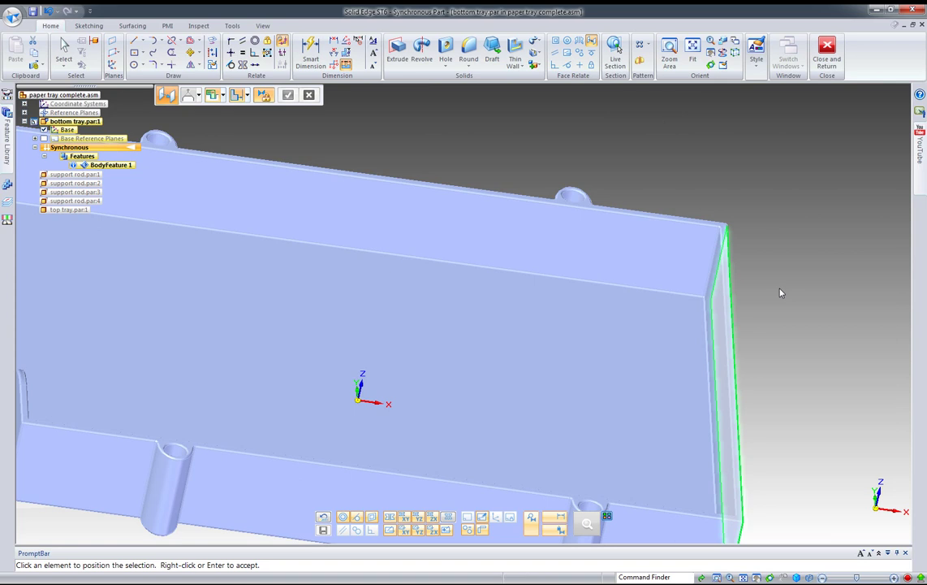
{"action": "left_click", "coordinate": [718, 314]}
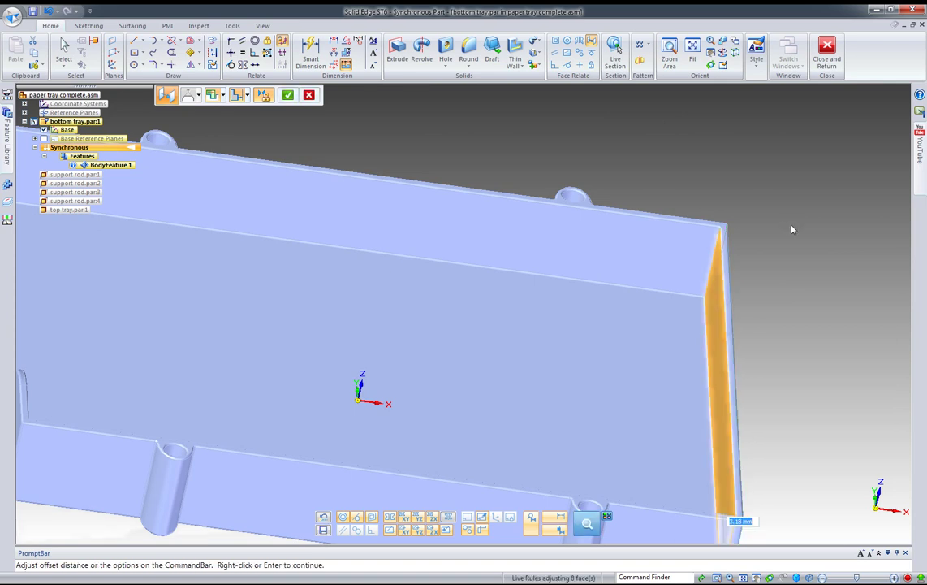
{"action": "left_click", "coordinate": [264, 96]}
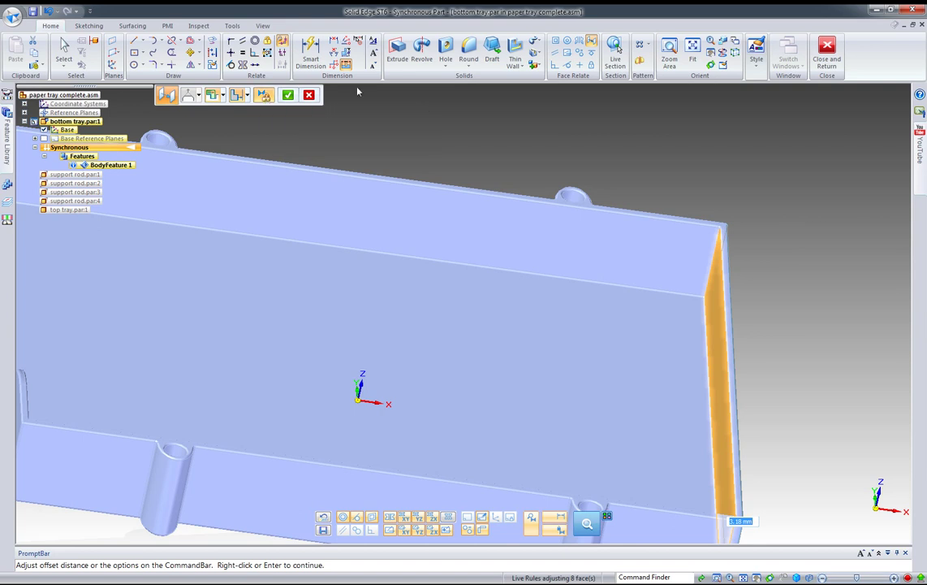
{"action": "left_click", "coordinate": [288, 95]}
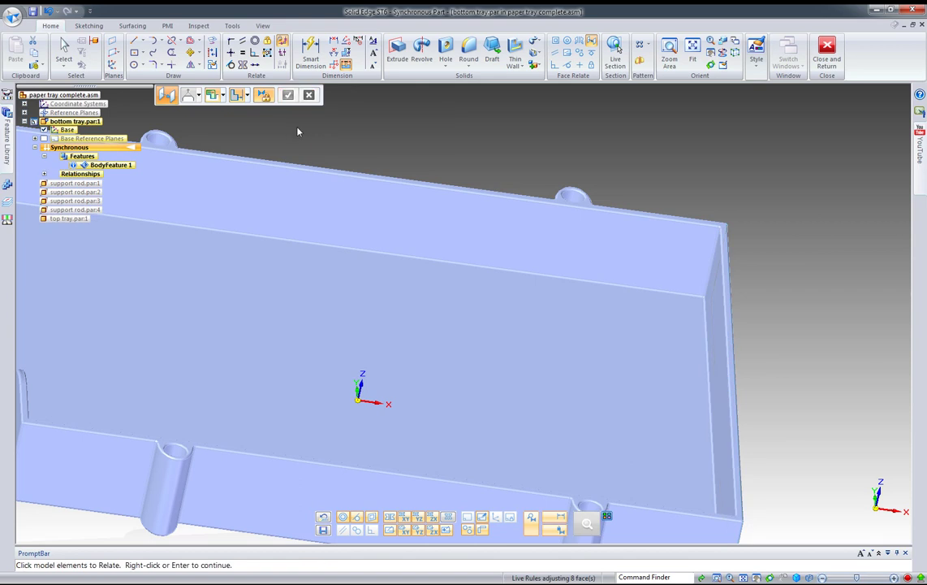
{"action": "left_click", "coordinate": [43, 174]}
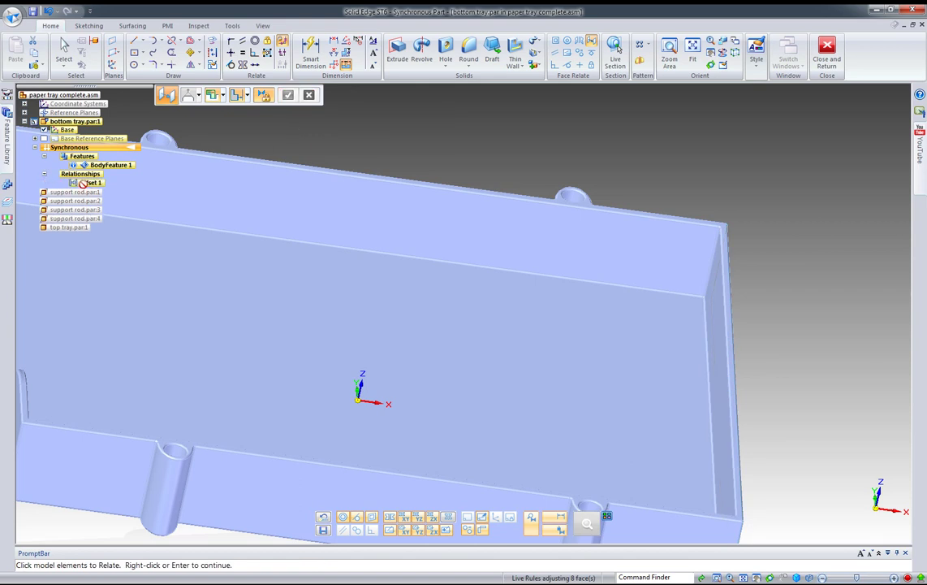
{"action": "scroll", "coordinate": [741, 204], "scroll_direction": "down", "scroll_amount": 3}
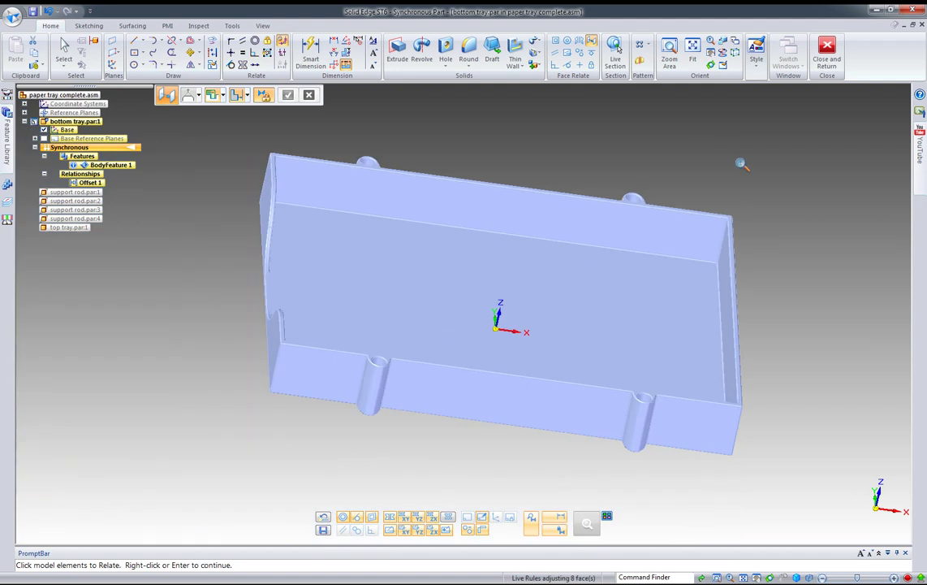
{"action": "middle_click_drag", "start_coordinate": [742, 161], "coordinate": [812, 190]}
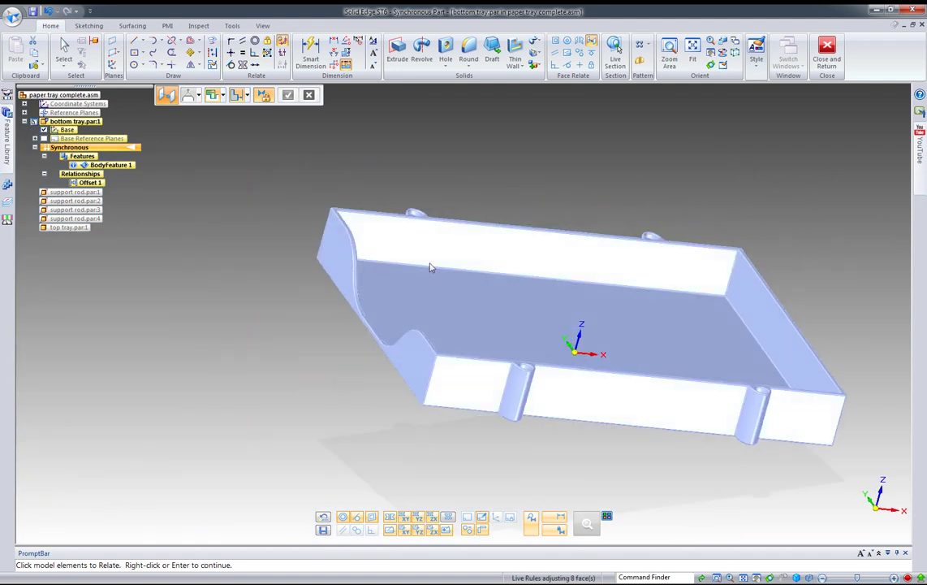
Add the left end face and accept the 3.18 mm offset, creating Offset 1
{"action": "left_click", "coordinate": [343, 252]}
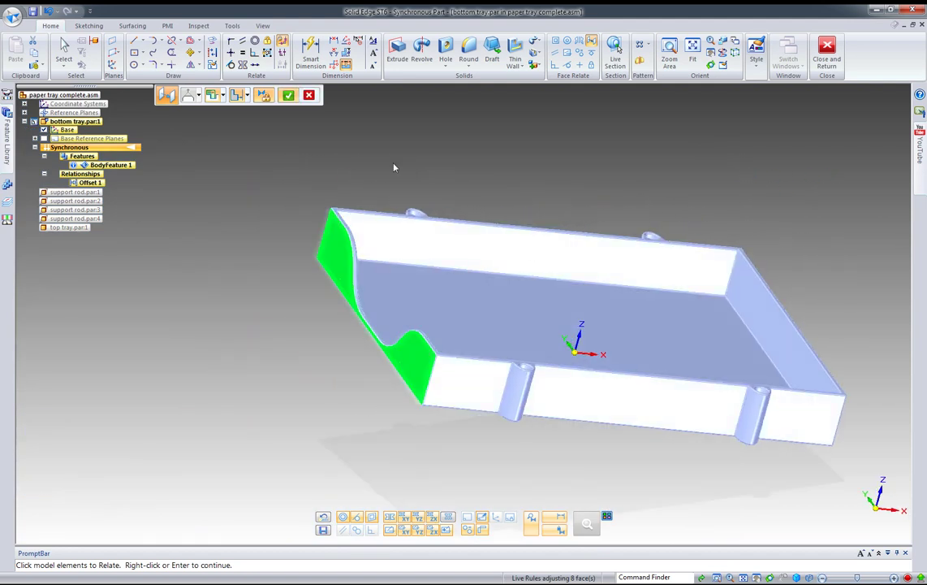
{"action": "right_click", "coordinate": [394, 168]}
{"action": "middle_click_drag", "start_coordinate": [482, 135], "coordinate": [406, 143]}
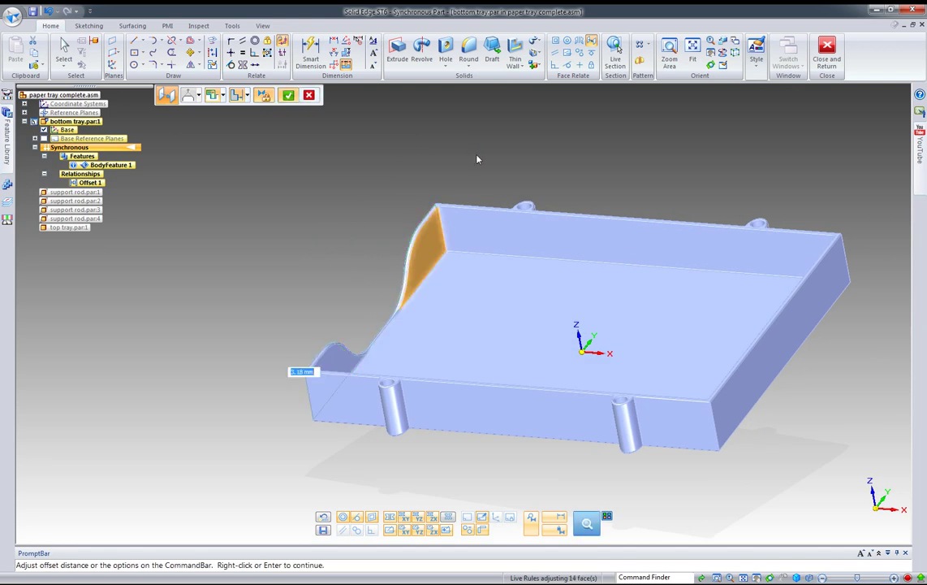
{"action": "key", "text": "Return"}
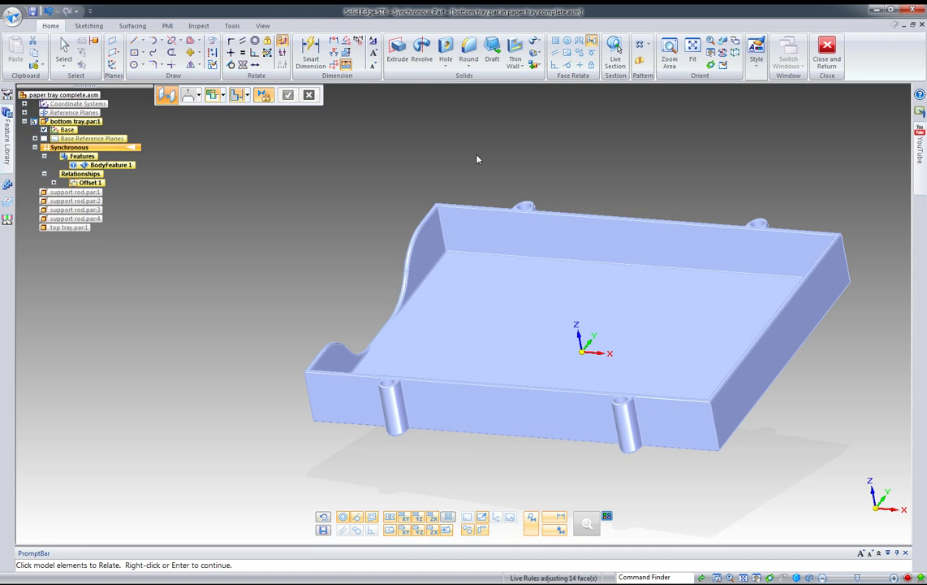
{"action": "middle_click_drag", "start_coordinate": [477, 159], "coordinate": [511, 151]}
{"action": "left_click", "coordinate": [856, 353]}
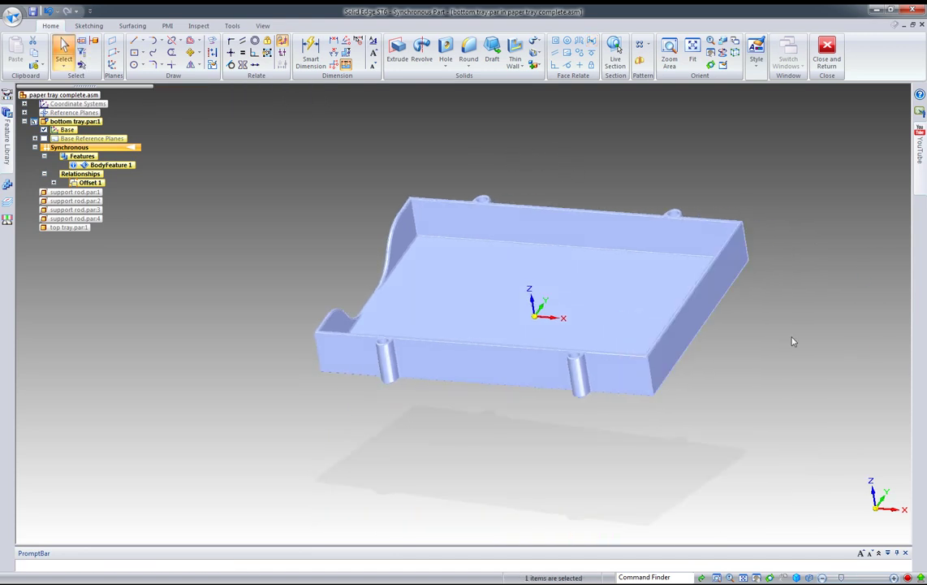
Move the right end face along the tray length so the whole end wall shifts intact
{"action": "left_click", "coordinate": [691, 333]}
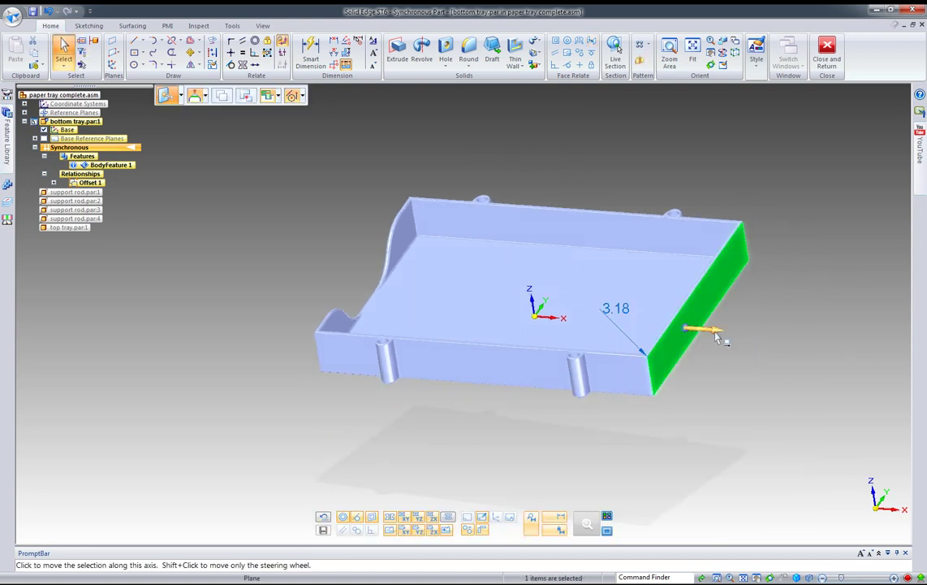
{"action": "left_click", "coordinate": [715, 336]}
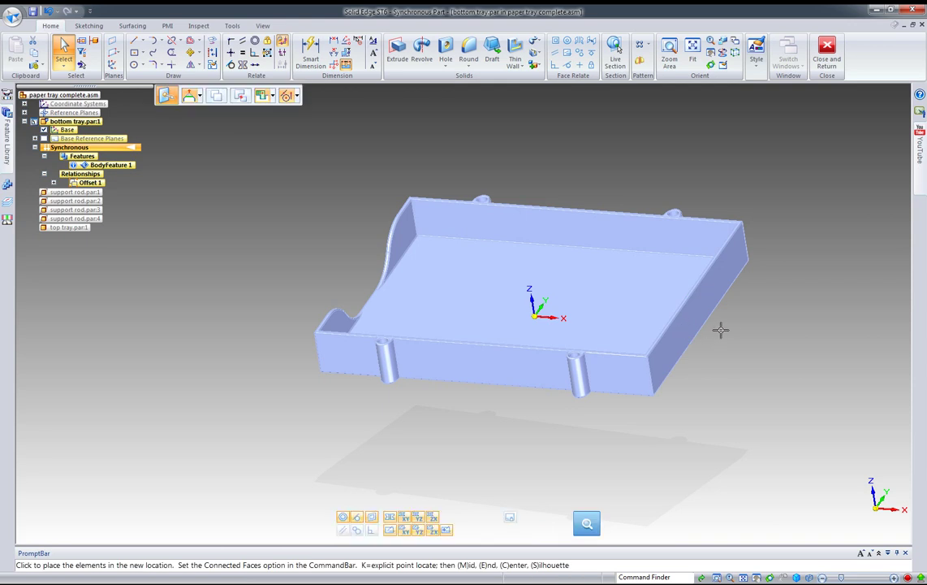
{"action": "left_click", "coordinate": [724, 327]}
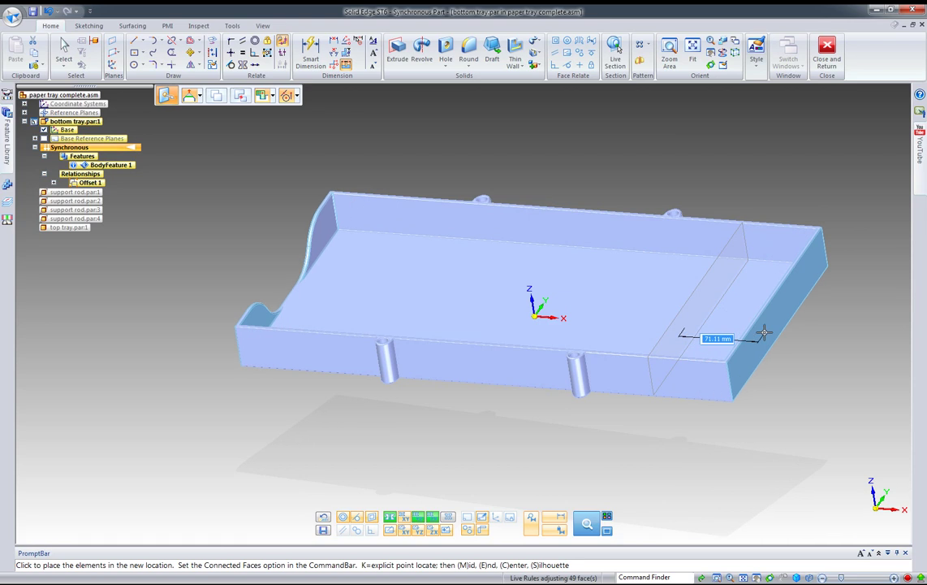
{"action": "middle_click_drag", "start_coordinate": [764, 332], "coordinate": [725, 328]}
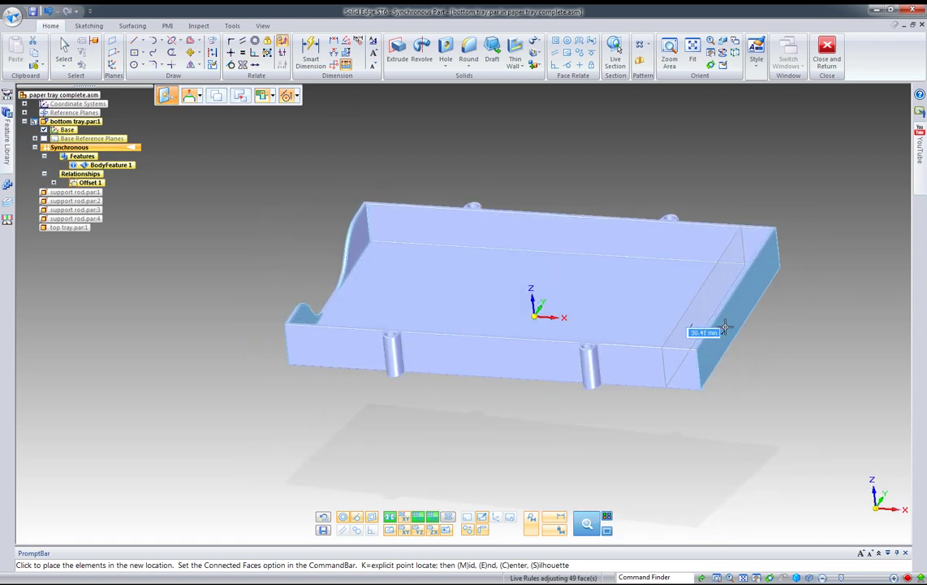
{"action": "left_click", "coordinate": [725, 327]}
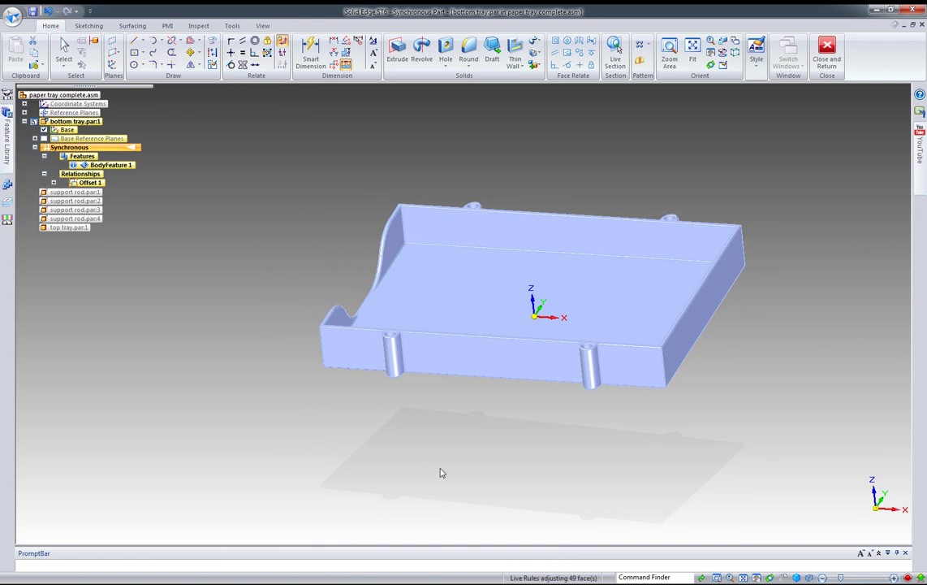
{"action": "key", "text": "Escape"}
Switch to a side view and hide the Base coordinate system in PathFinder
{"action": "middle_click_drag", "start_coordinate": [511, 457], "coordinate": [403, 465]}
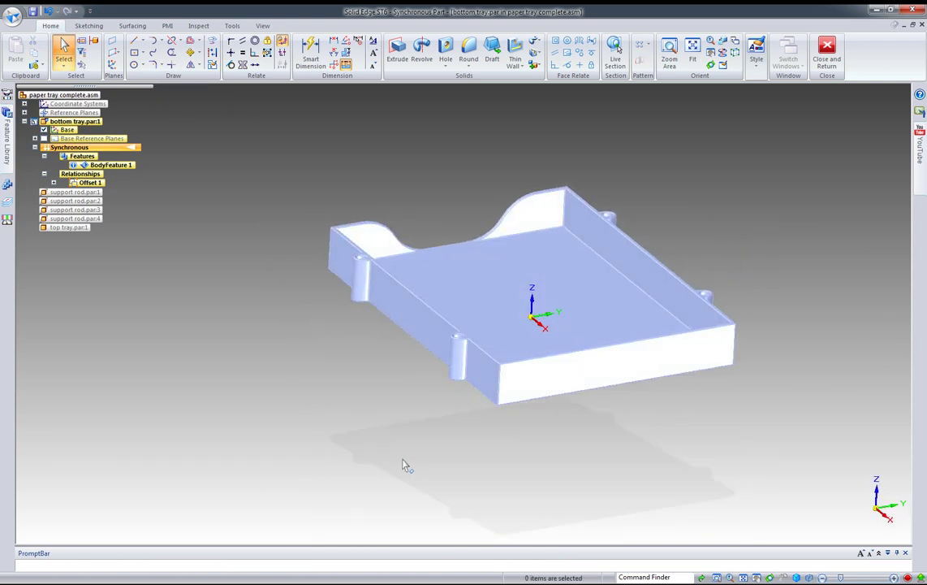
{"action": "middle_click_drag", "start_coordinate": [322, 341], "coordinate": [310, 346]}
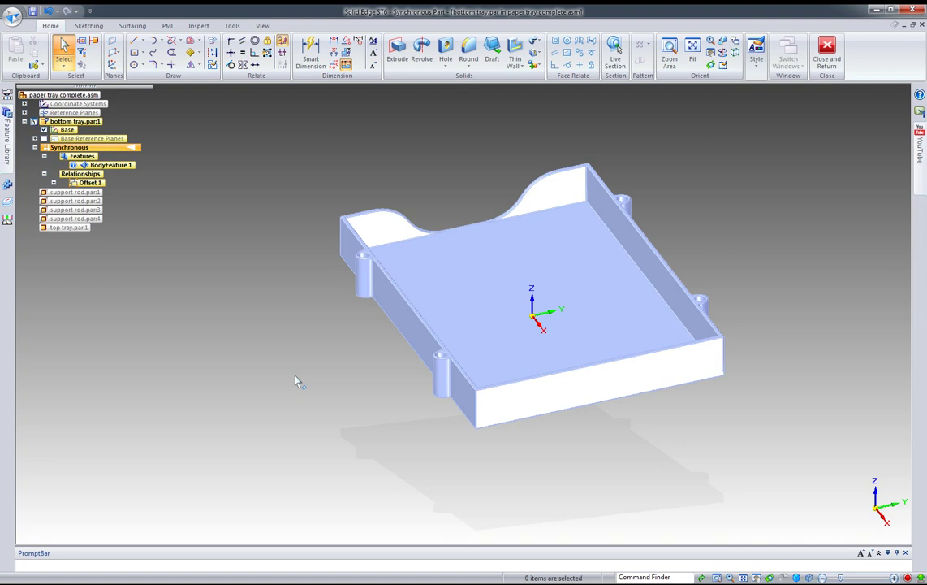
{"action": "key", "text": "ctrl+l"}
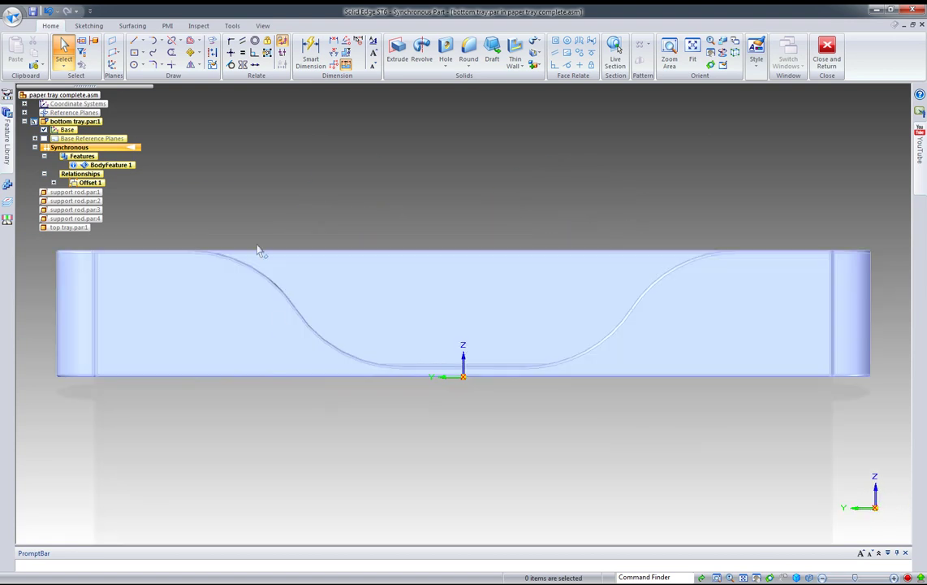
{"action": "scroll", "coordinate": [298, 207], "scroll_direction": "down", "scroll_amount": 1}
{"action": "scroll", "coordinate": [298, 206], "scroll_direction": "down", "scroll_amount": 1}
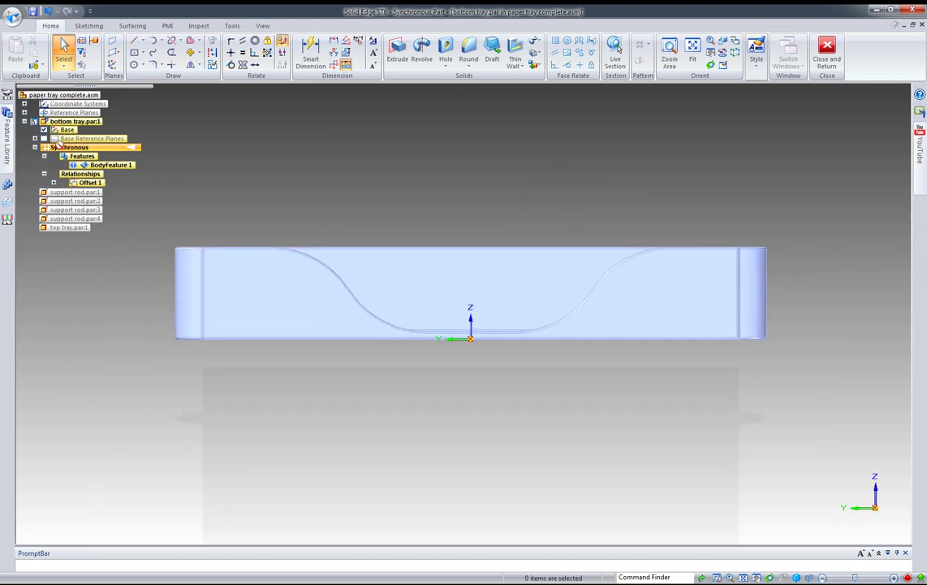
{"action": "left_click", "coordinate": [44, 130]}
Fence-select the tray's left end and attempt a steering-wheel move, which fails; return to isometric
{"action": "middle_click_drag", "start_coordinate": [257, 207], "coordinate": [374, 213], "text": "shift"}
{"action": "left_click_drag", "start_coordinate": [228, 202], "coordinate": [581, 406]}
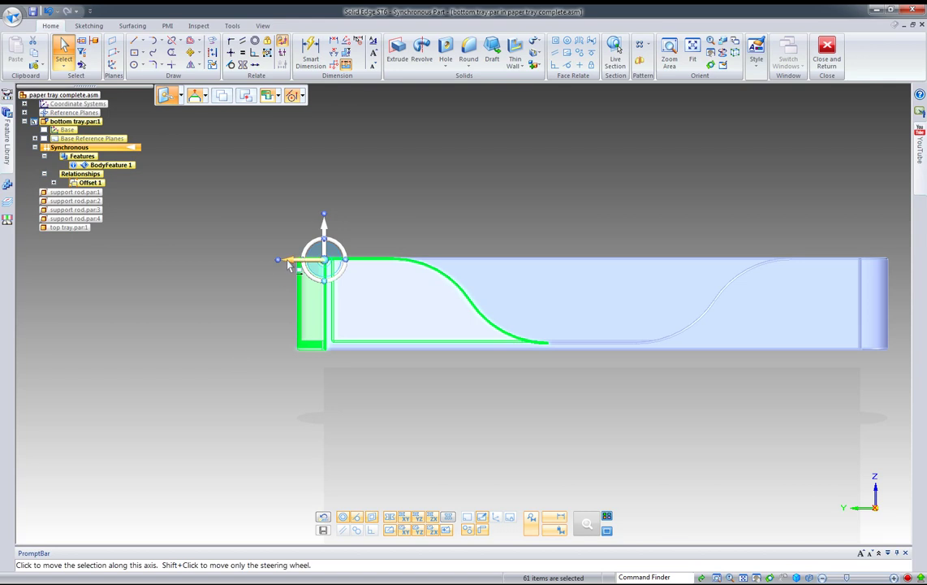
{"action": "left_click", "coordinate": [288, 266]}
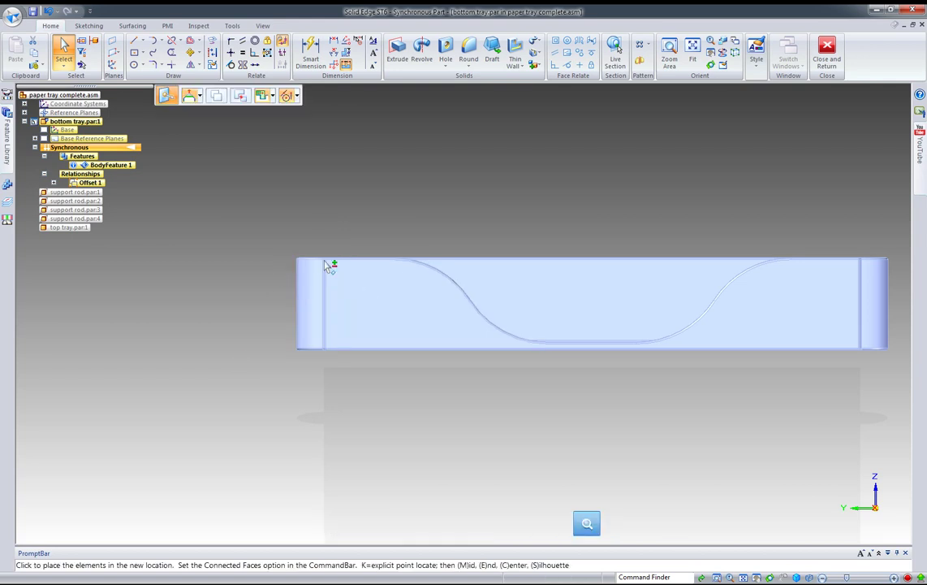
{"action": "left_click", "coordinate": [266, 263]}
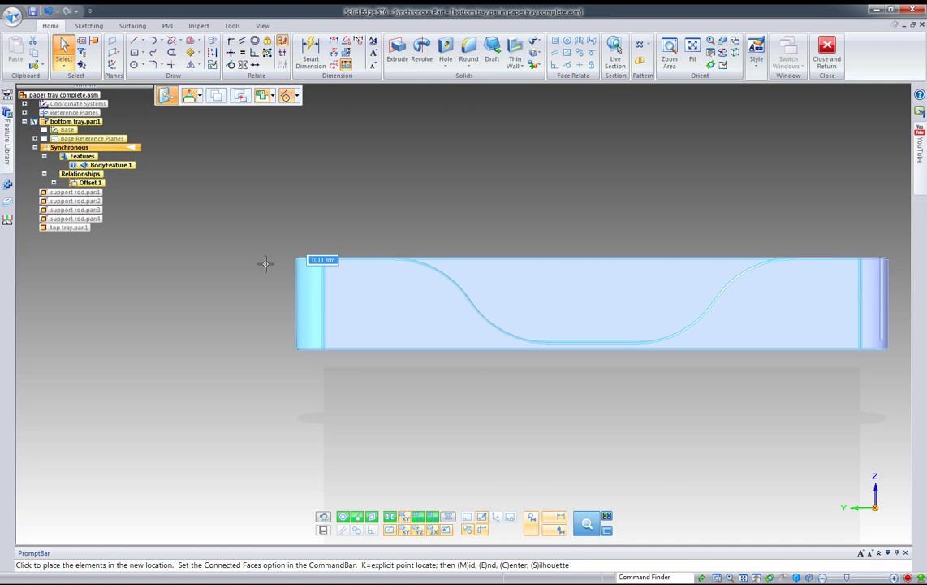
{"action": "left_click", "coordinate": [266, 268]}
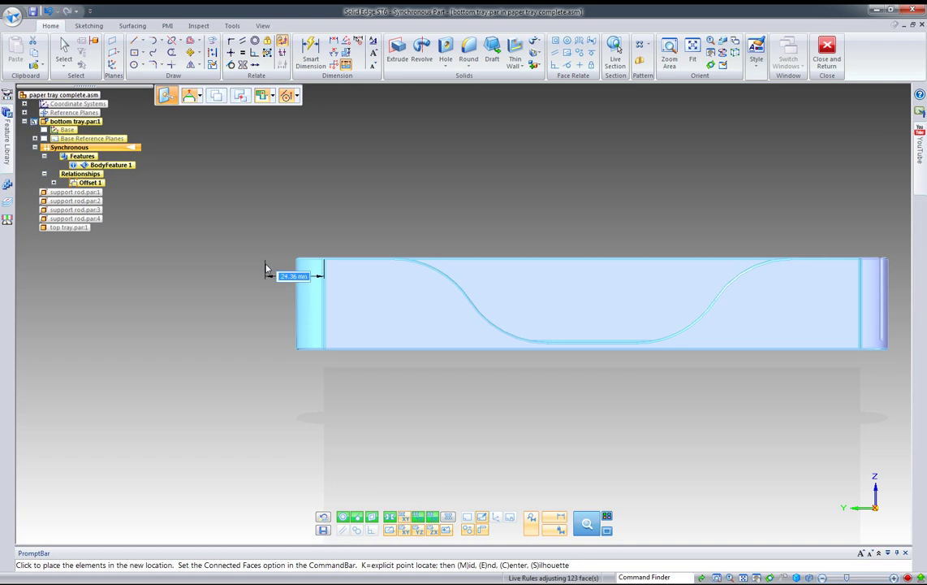
{"action": "scroll", "coordinate": [224, 267], "scroll_direction": "down", "scroll_amount": 1}
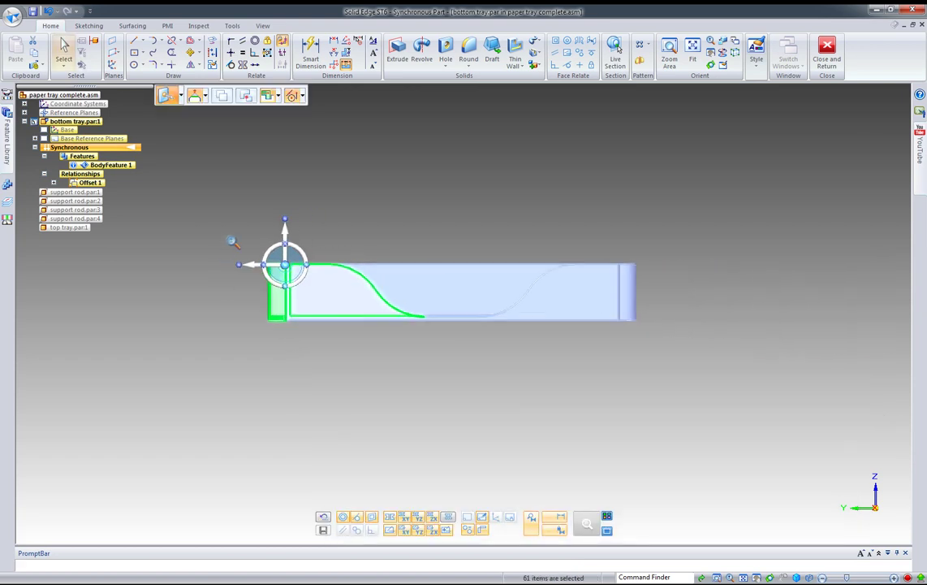
{"action": "key", "text": "ctrl+i"}
{"action": "left_click", "coordinate": [220, 168]}
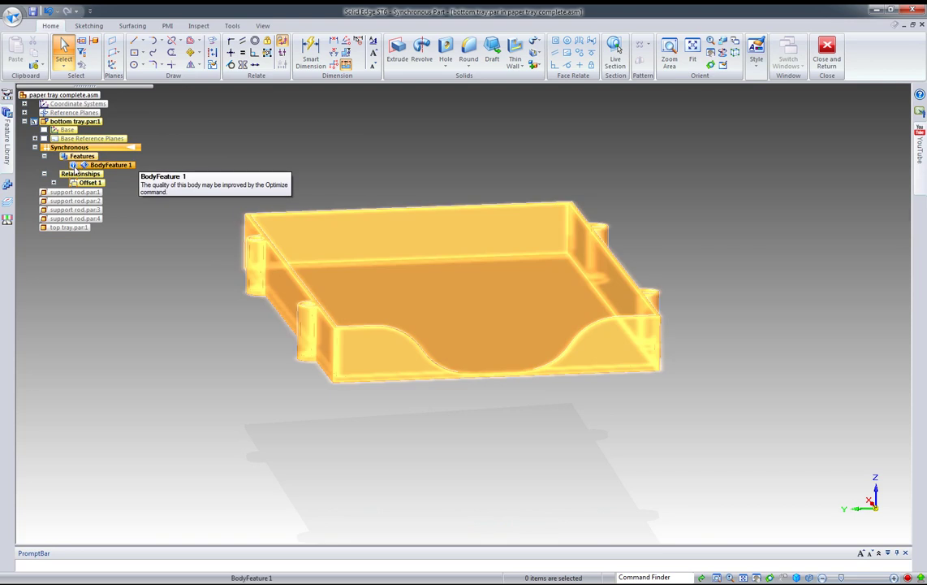
Run Inspect > Optimize on the bottom tray body
{"action": "left_click", "coordinate": [200, 26]}
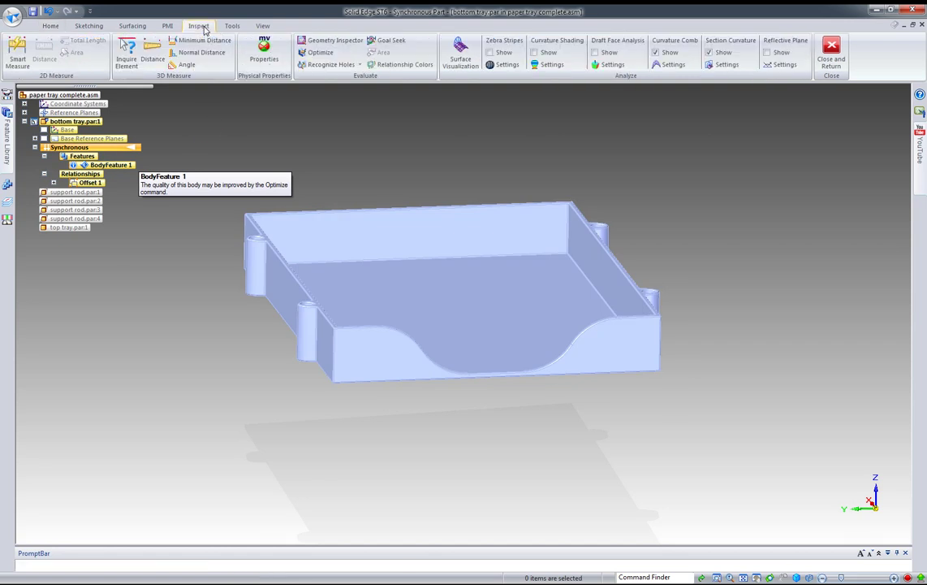
{"action": "left_click", "coordinate": [321, 53]}
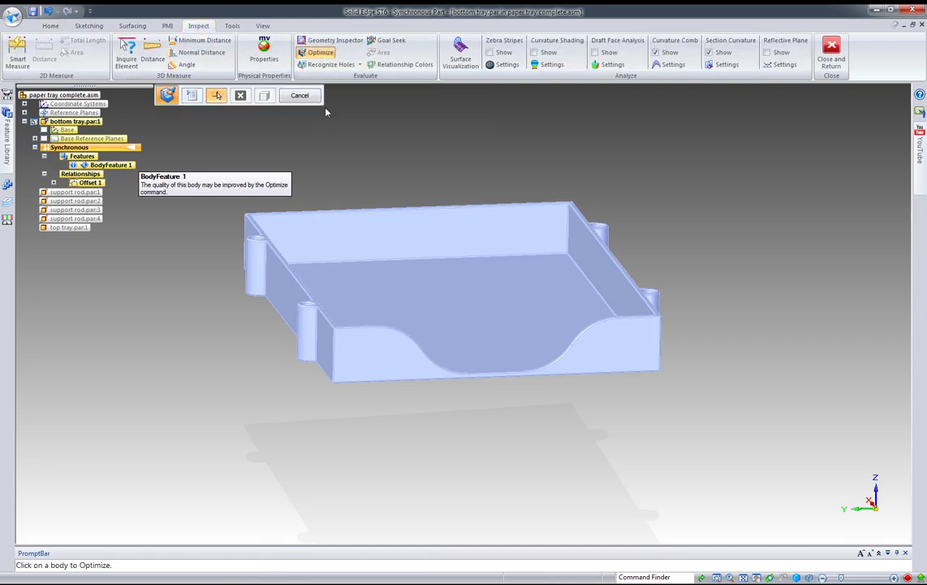
{"action": "left_click", "coordinate": [434, 272]}
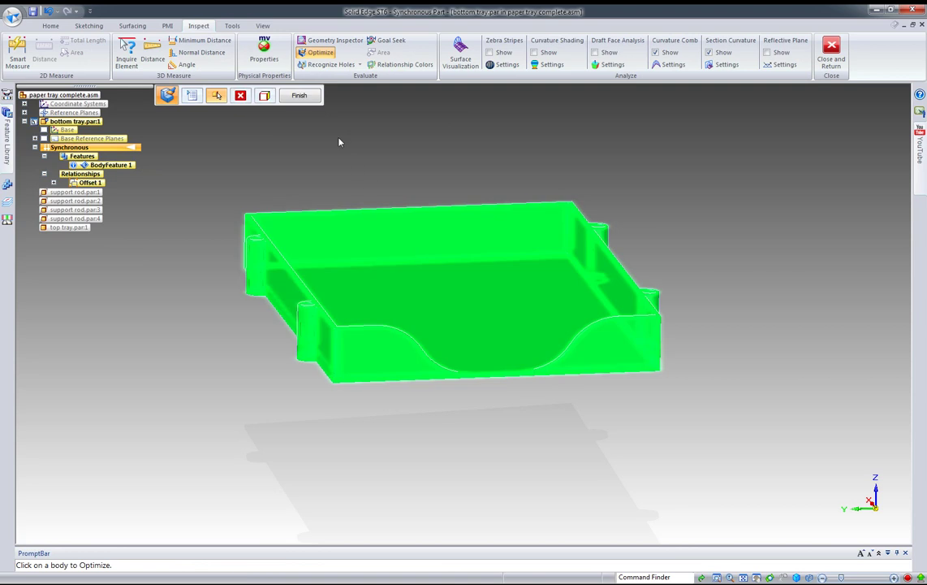
{"action": "left_click", "coordinate": [302, 96]}
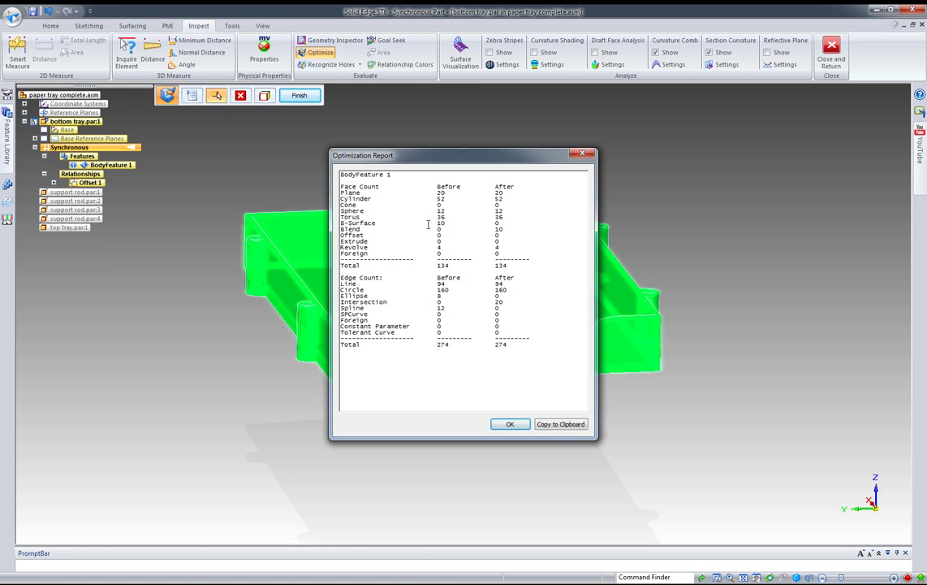
Review the report: 10 B-surfaces became blends, 8 ellipses and 12 splines became 20 intersections
{"action": "left_click_drag", "start_coordinate": [435, 222], "coordinate": [501, 223]}
{"action": "left_click_drag", "start_coordinate": [377, 223], "coordinate": [341, 223]}
{"action": "double_click", "coordinate": [439, 229]}
{"action": "double_click", "coordinate": [498, 229]}
{"action": "double_click", "coordinate": [439, 295]}
{"action": "double_click", "coordinate": [498, 295]}
{"action": "double_click", "coordinate": [439, 301]}
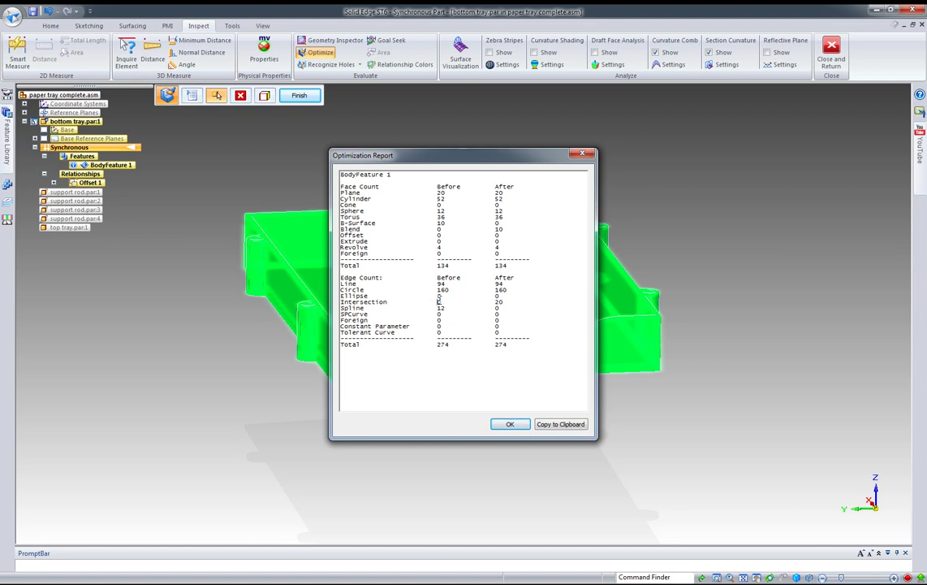
{"action": "double_click", "coordinate": [498, 302]}
{"action": "double_click", "coordinate": [440, 307]}
{"action": "double_click", "coordinate": [498, 308]}
{"action": "left_click", "coordinate": [507, 425]}
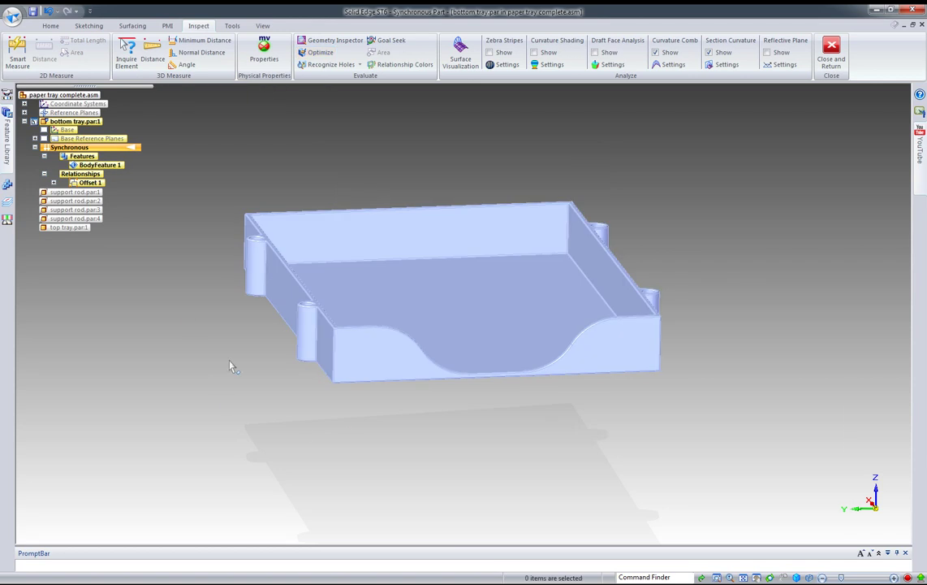
{"action": "left_click_drag", "start_coordinate": [197, 158], "coordinate": [496, 423]}
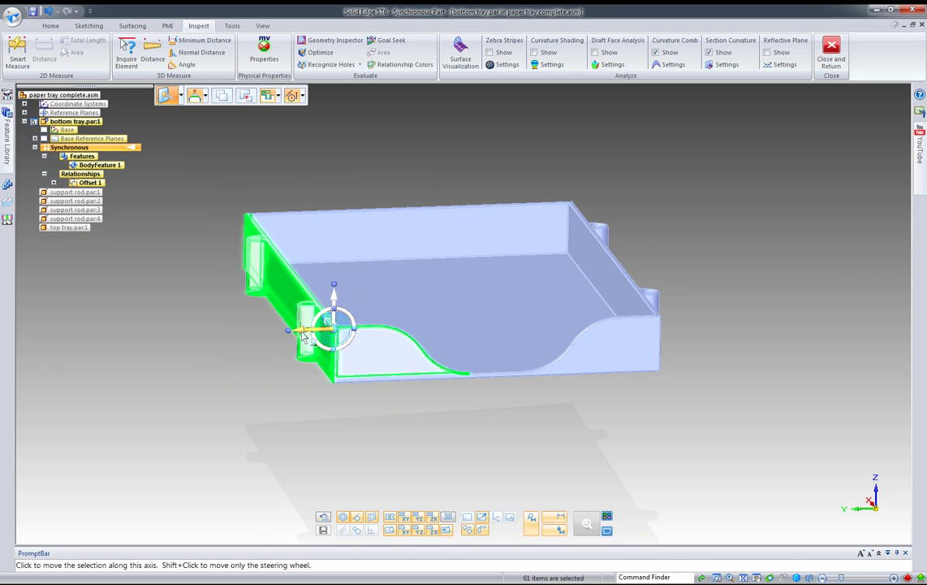
{"action": "left_click", "coordinate": [333, 328]}
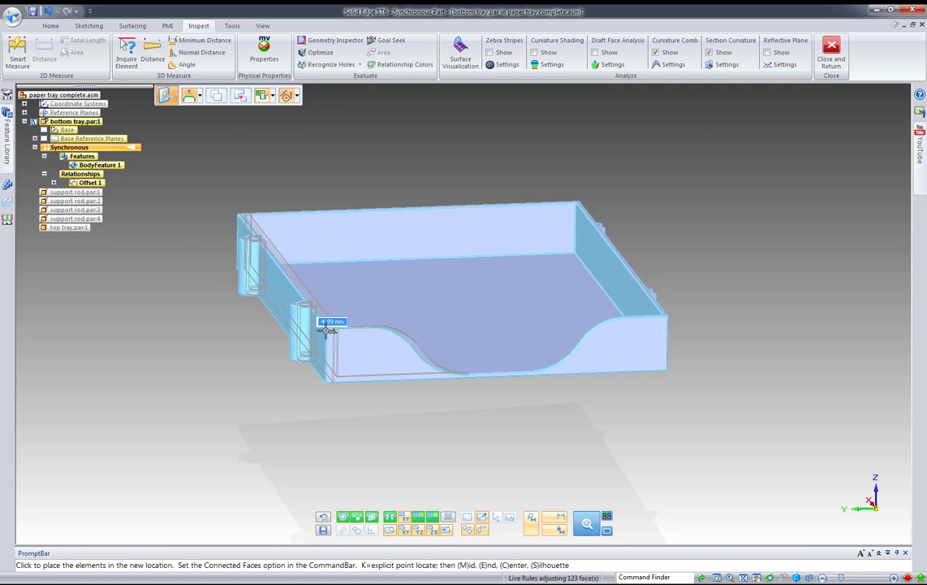
{"action": "left_click", "coordinate": [326, 327]}
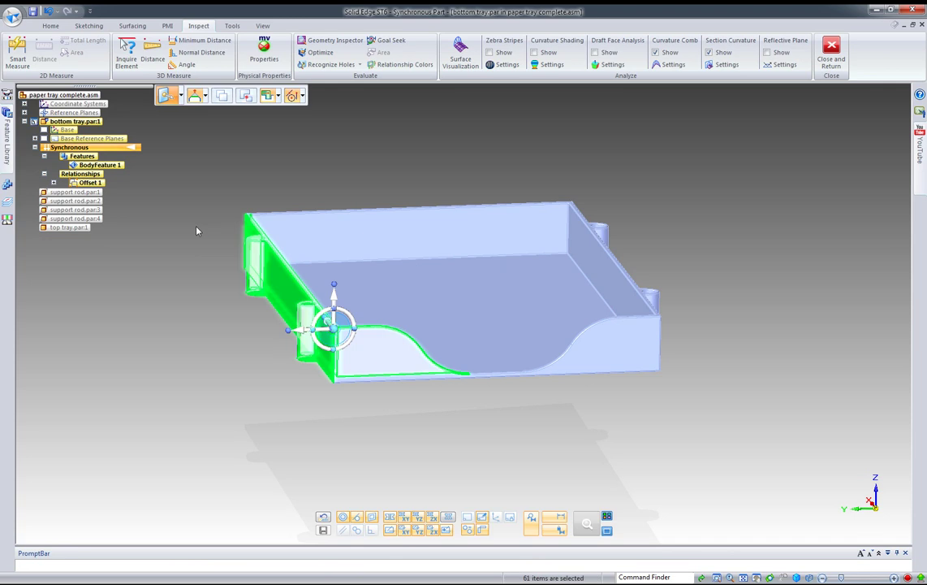
{"action": "left_click", "coordinate": [202, 228]}
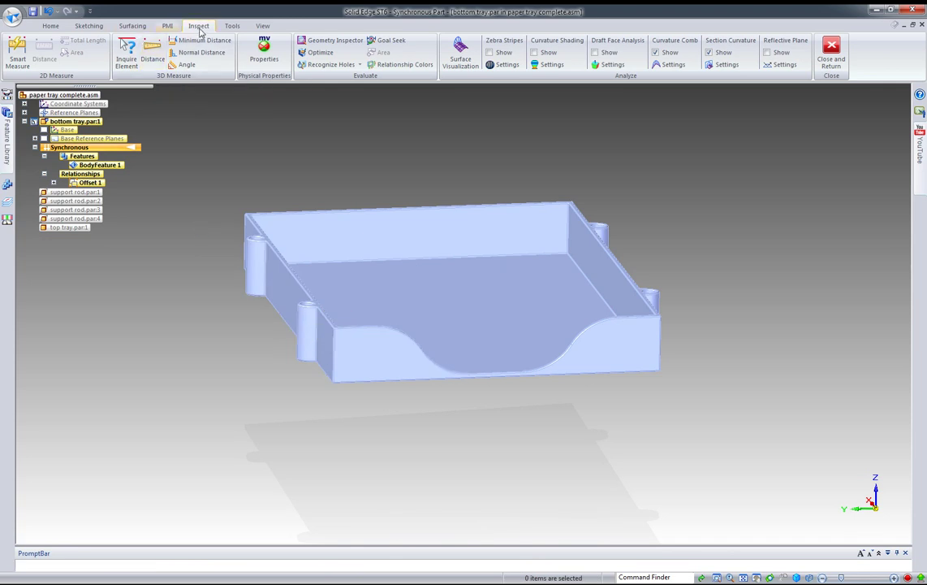
{"action": "left_click", "coordinate": [130, 56]}
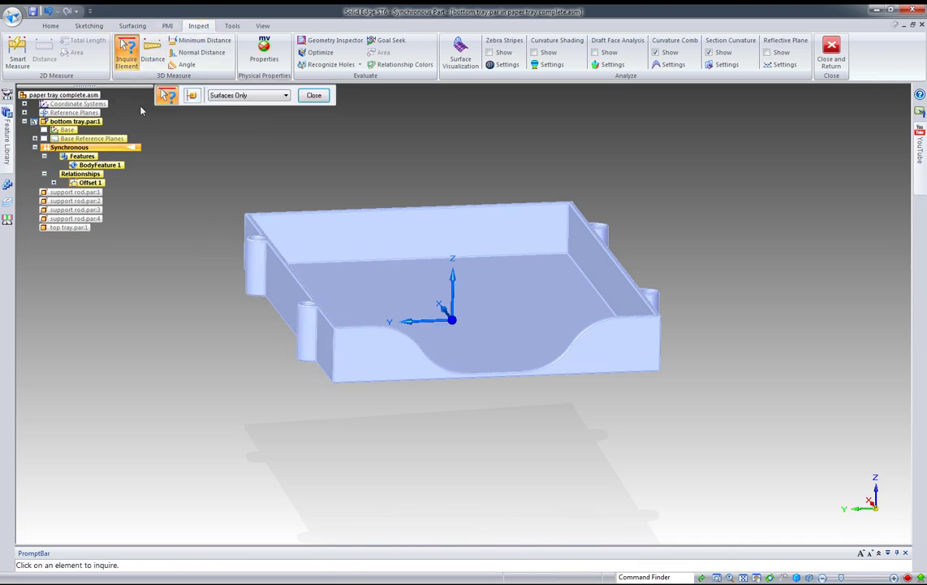
{"action": "left_click", "coordinate": [251, 280]}
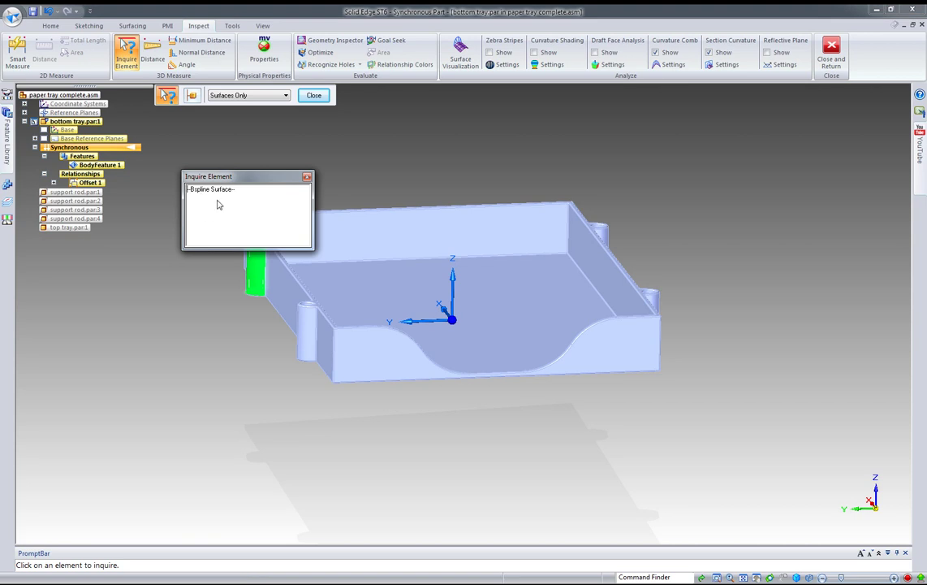
{"action": "left_click_drag", "start_coordinate": [240, 178], "coordinate": [327, 138]}
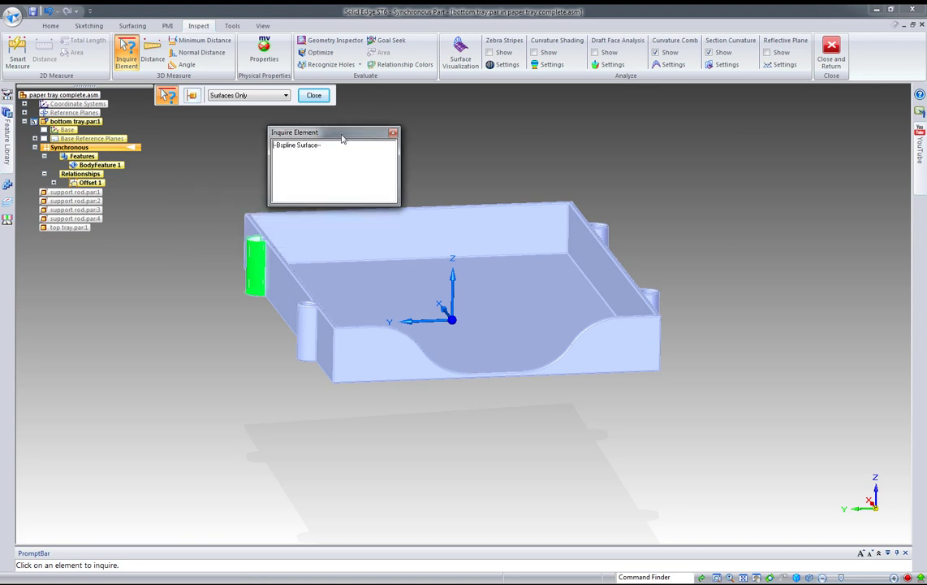
{"action": "left_click", "coordinate": [393, 133]}
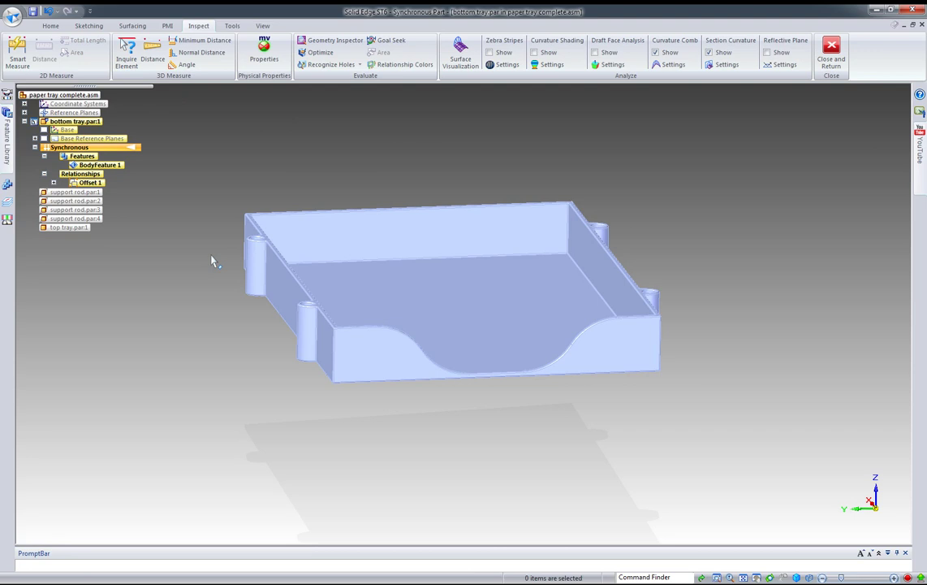
{"action": "middle_click_drag", "start_coordinate": [627, 203], "coordinate": [647, 234]}
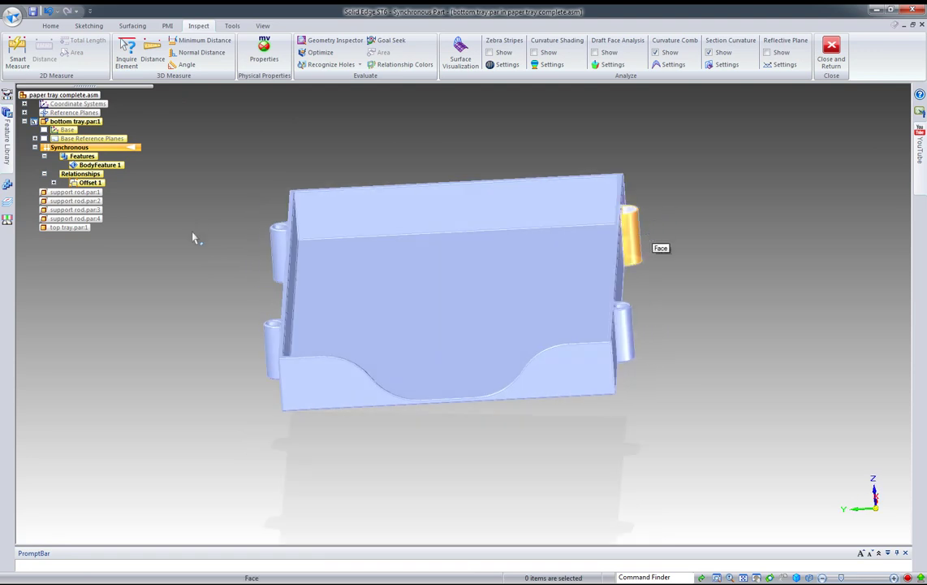
{"action": "middle_click_drag", "start_coordinate": [193, 236], "coordinate": [188, 261]}
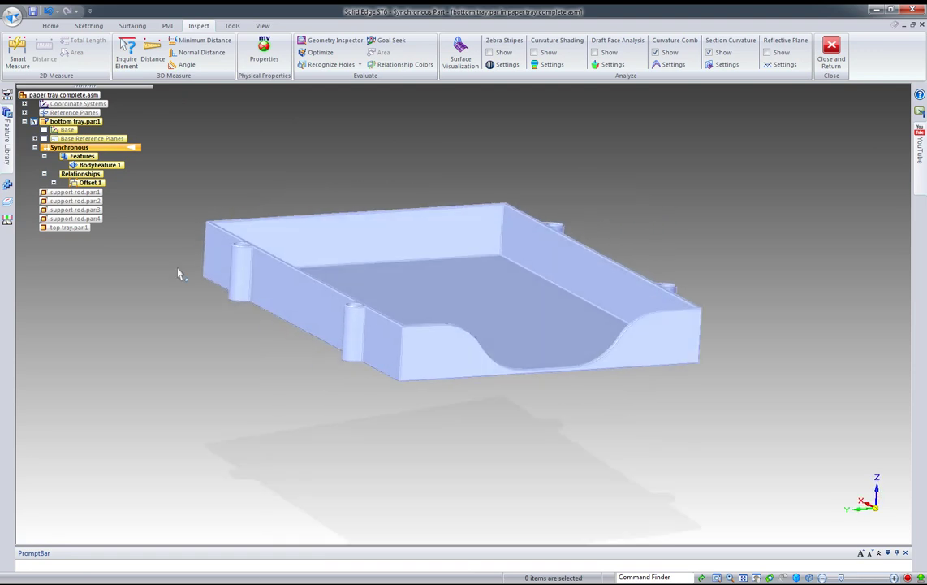
{"action": "key", "text": "space"}
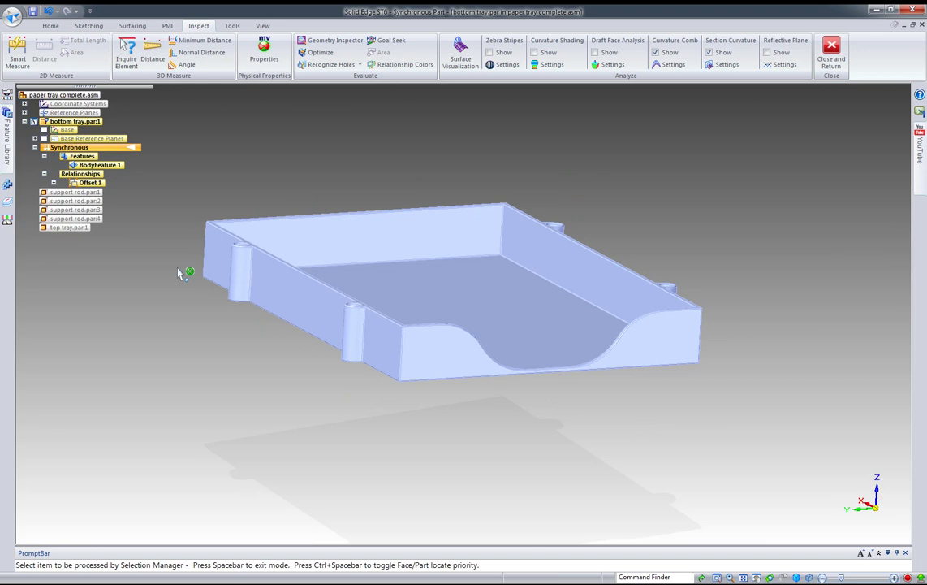
{"action": "left_click", "coordinate": [273, 295]}
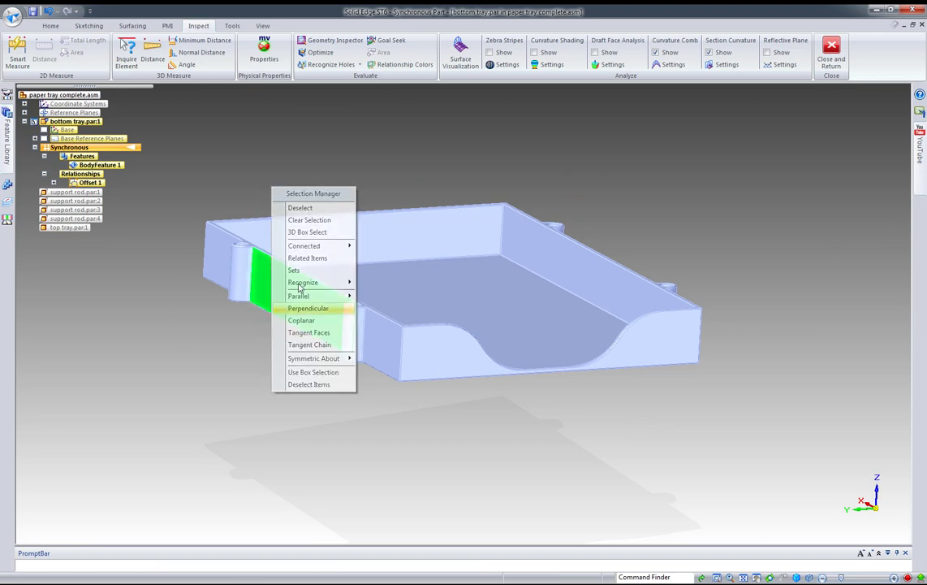
{"action": "left_click_drag", "start_coordinate": [304, 194], "coordinate": [151, 203]}
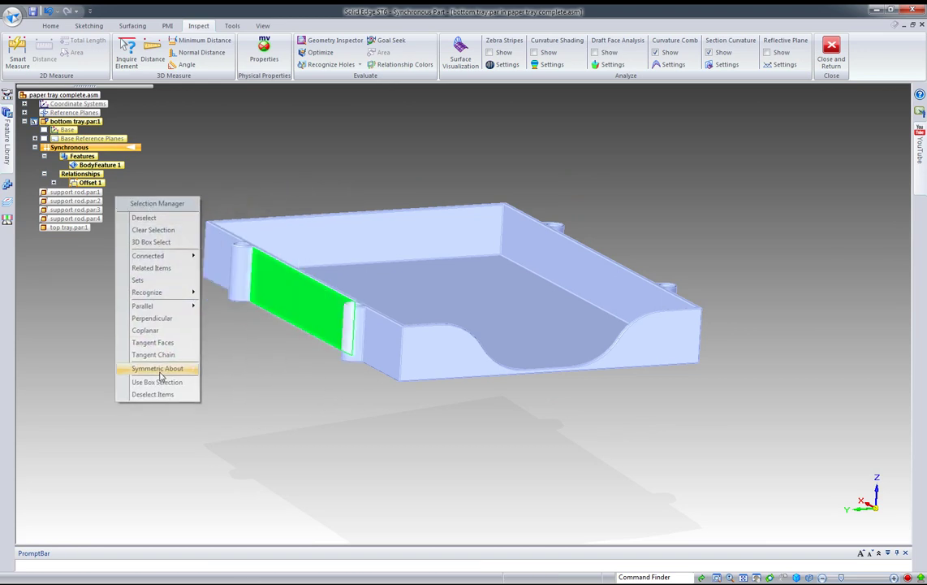
{"action": "mouse_move", "coordinate": [160, 370]}
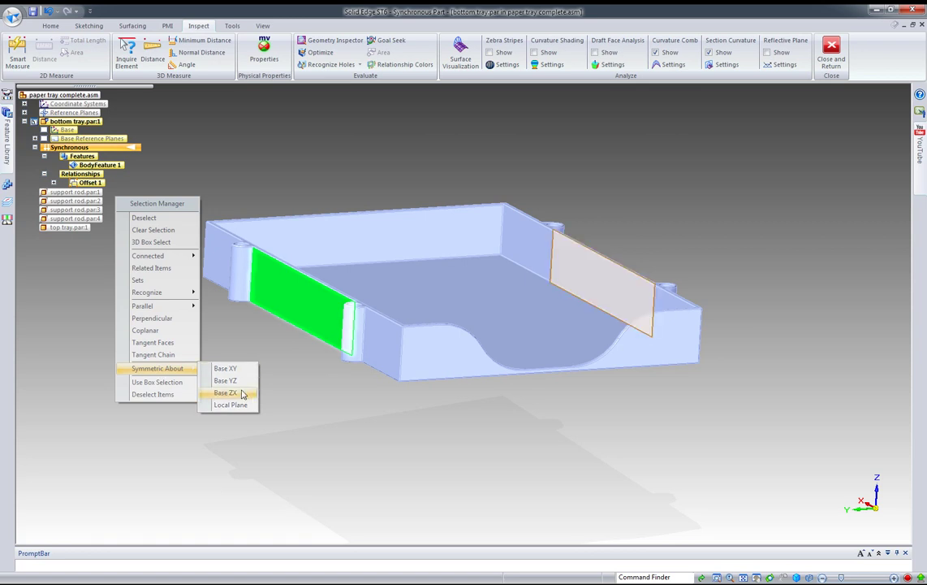
{"action": "left_click", "coordinate": [241, 336]}
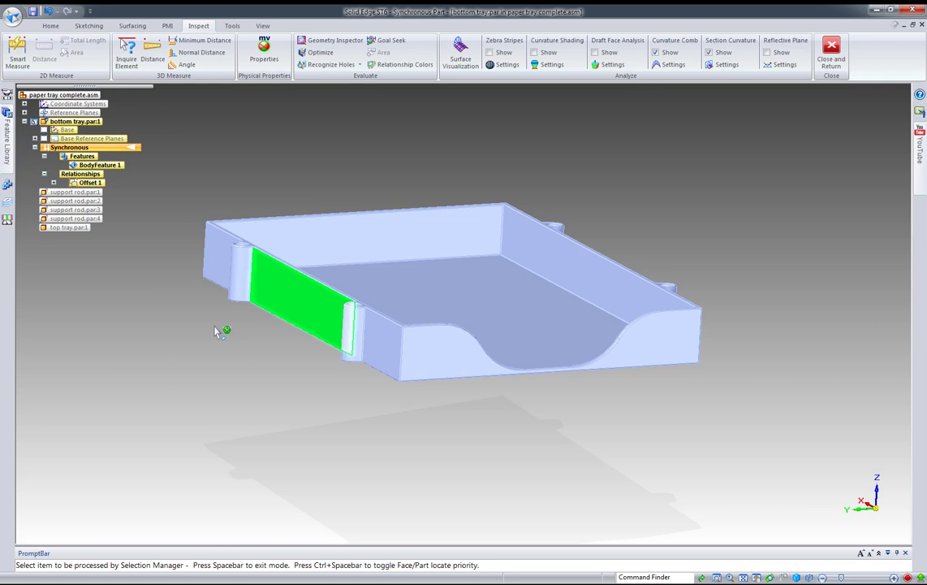
{"action": "key", "text": "space"}
{"action": "key", "text": "space"}
{"action": "left_click", "coordinate": [219, 329]}
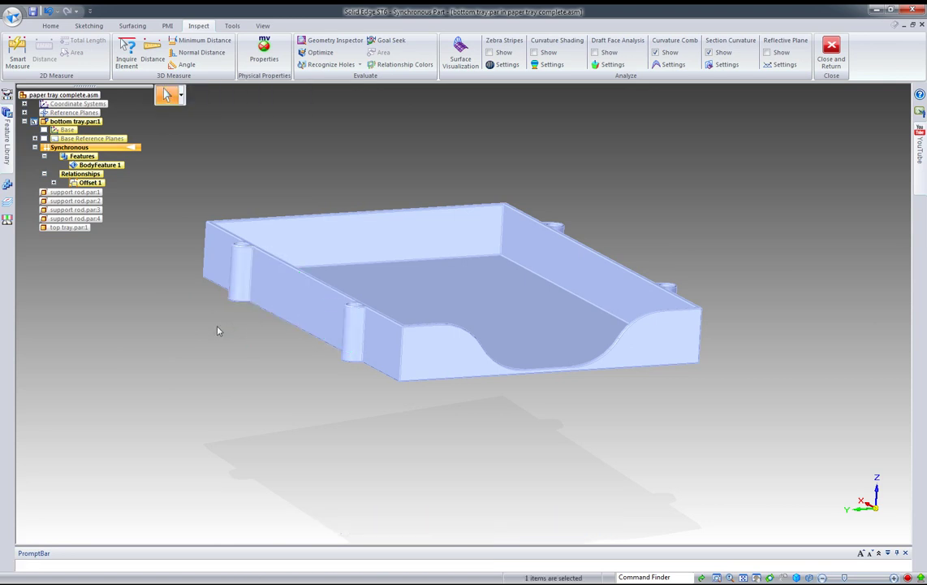
{"action": "left_click", "coordinate": [218, 330]}
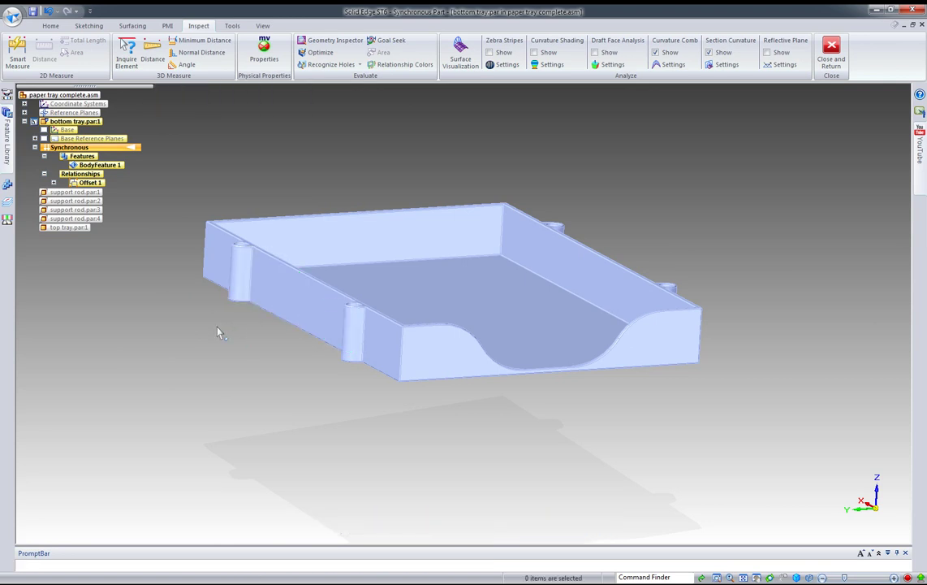
{"action": "left_click", "coordinate": [250, 271]}
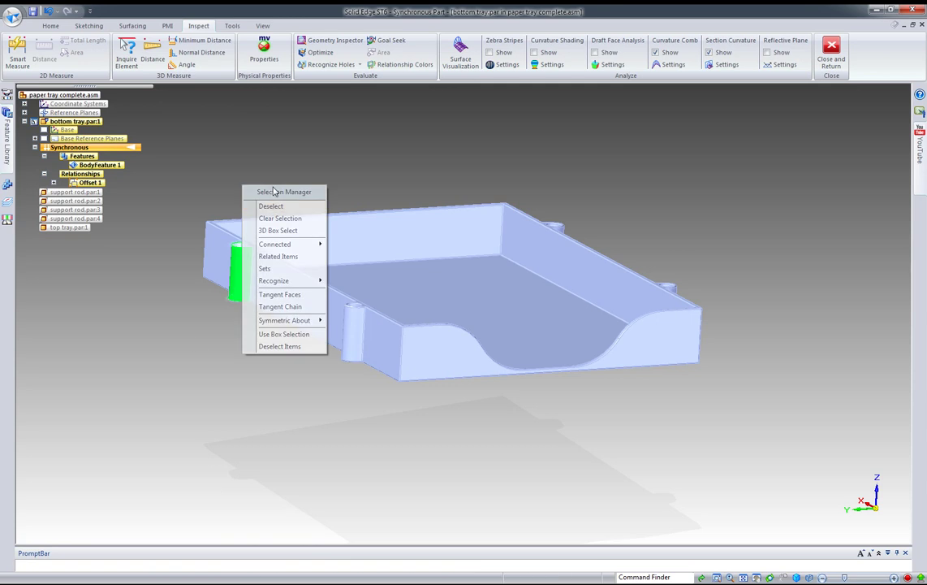
{"action": "left_click_drag", "start_coordinate": [271, 192], "coordinate": [142, 248]}
{"action": "left_click", "coordinate": [156, 378]}
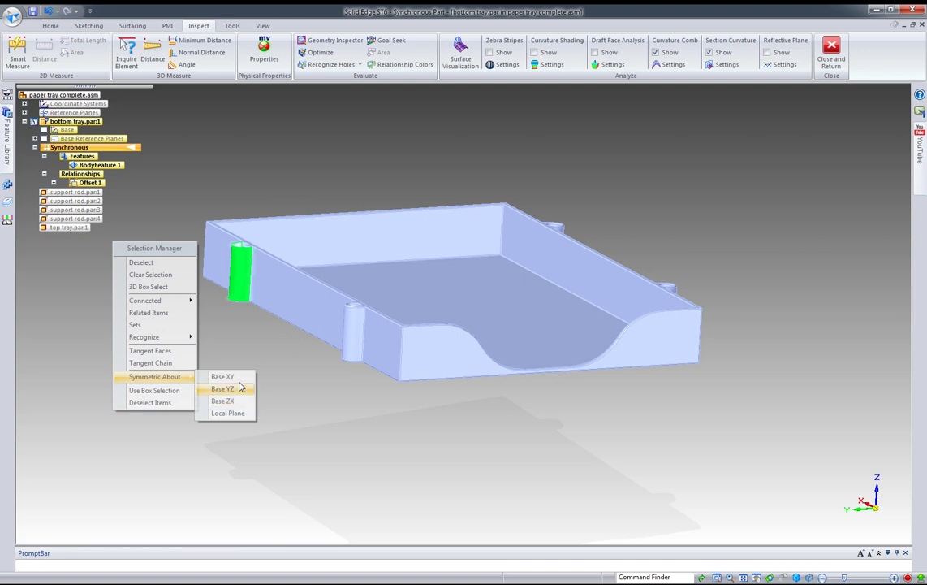
{"action": "left_click", "coordinate": [242, 335]}
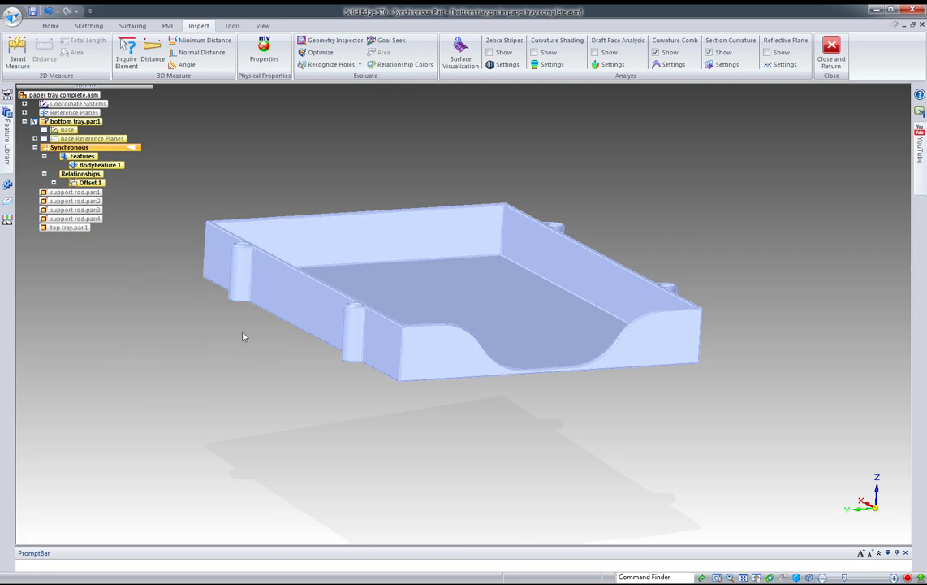
{"action": "scroll", "coordinate": [182, 269], "scroll_direction": "up", "scroll_amount": 5}
{"action": "middle_click_drag", "start_coordinate": [185, 304], "coordinate": [173, 329]}
{"action": "key", "text": "ctrl+t"}
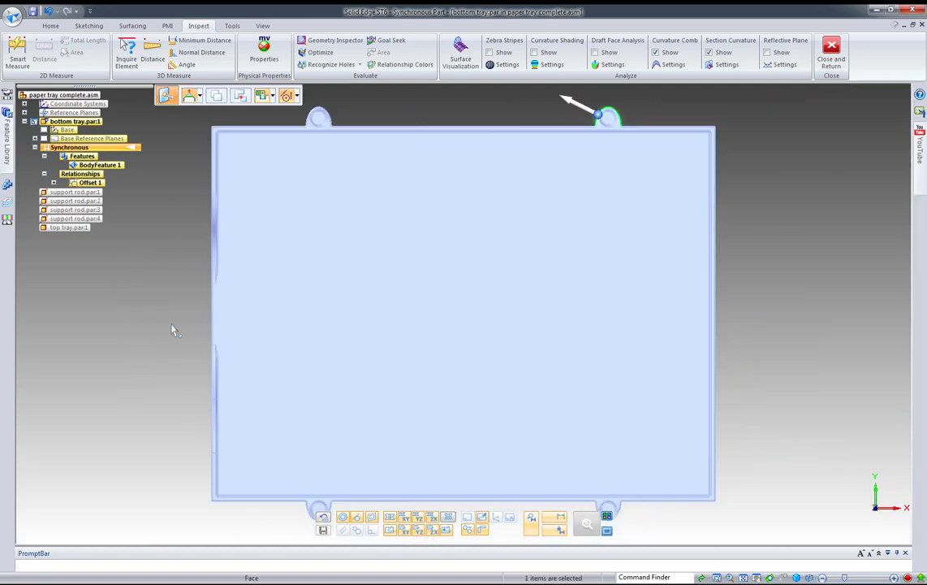
{"action": "scroll", "coordinate": [633, 163], "scroll_direction": "up", "scroll_amount": 5}
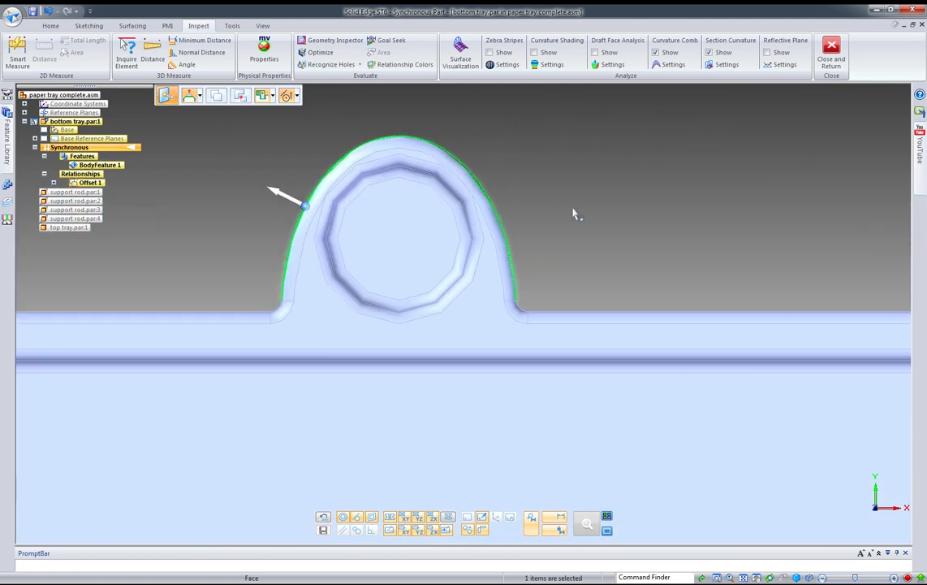
{"action": "left_click", "coordinate": [572, 199]}
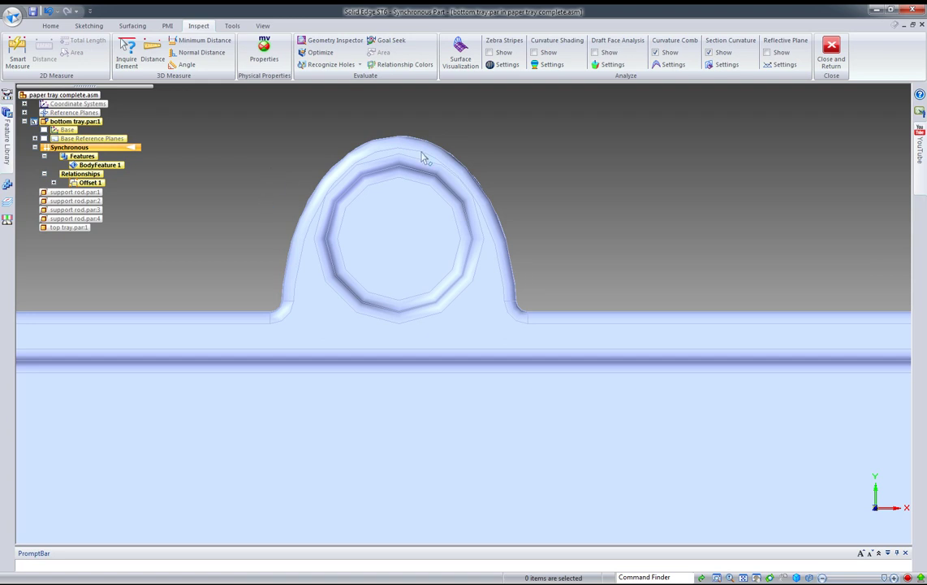
{"action": "scroll", "coordinate": [249, 226], "scroll_direction": "down", "scroll_amount": 5}
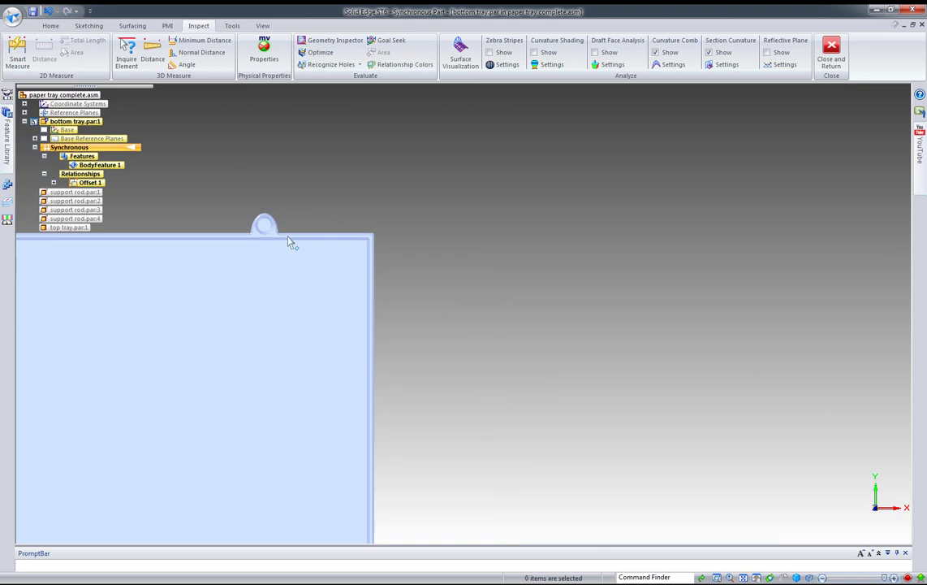
{"action": "key", "text": "ctrl+i"}
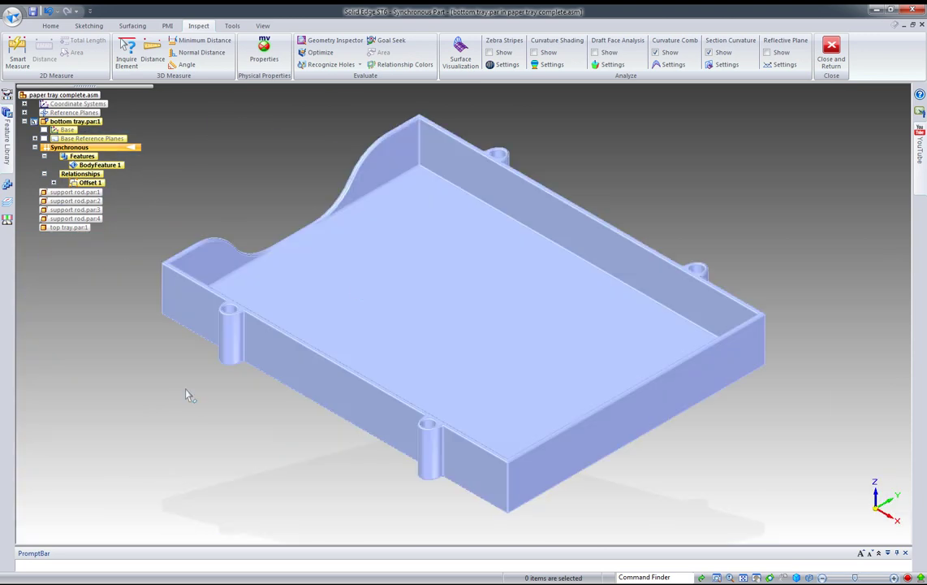
{"action": "scroll", "coordinate": [182, 361], "scroll_direction": "up", "scroll_amount": 5}
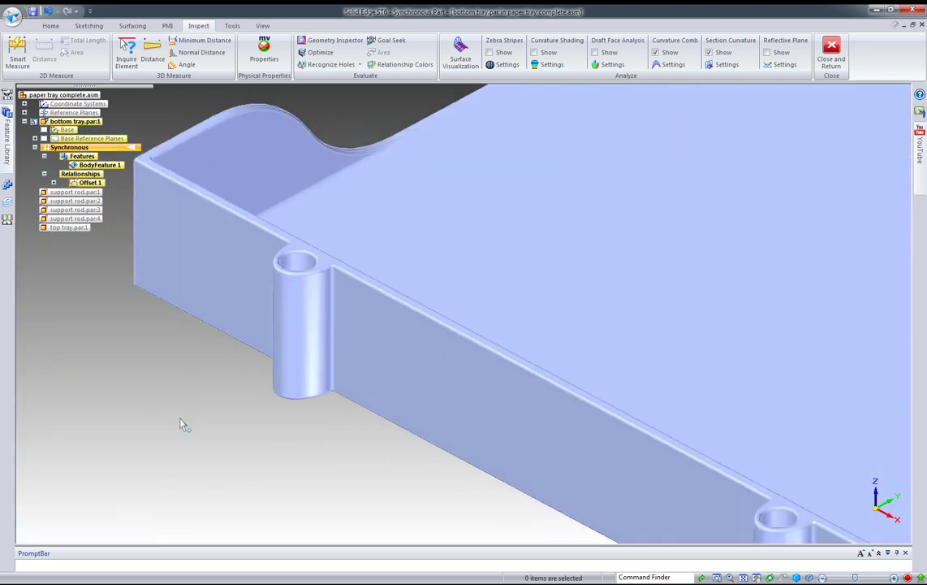
{"action": "right_click", "coordinate": [160, 398]}
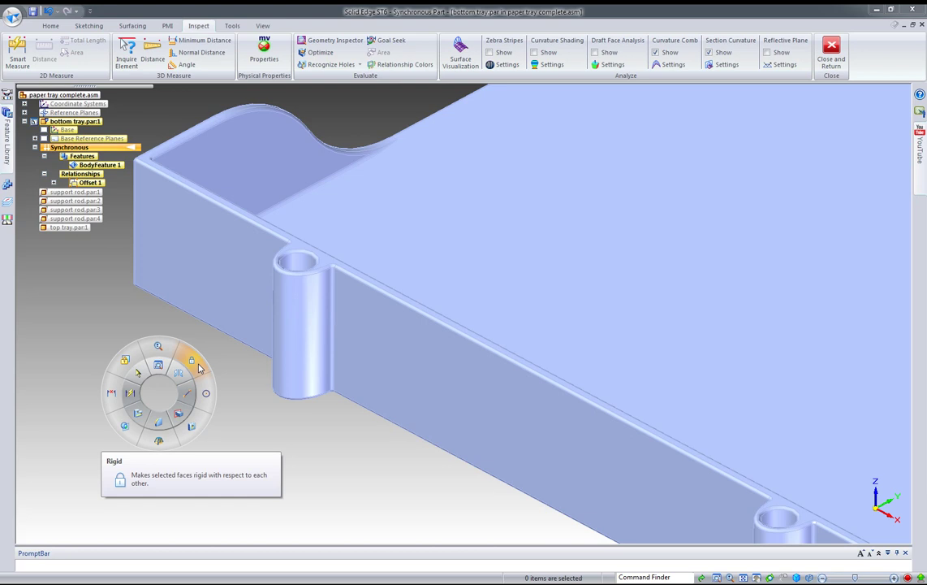
{"action": "left_click", "coordinate": [199, 368]}
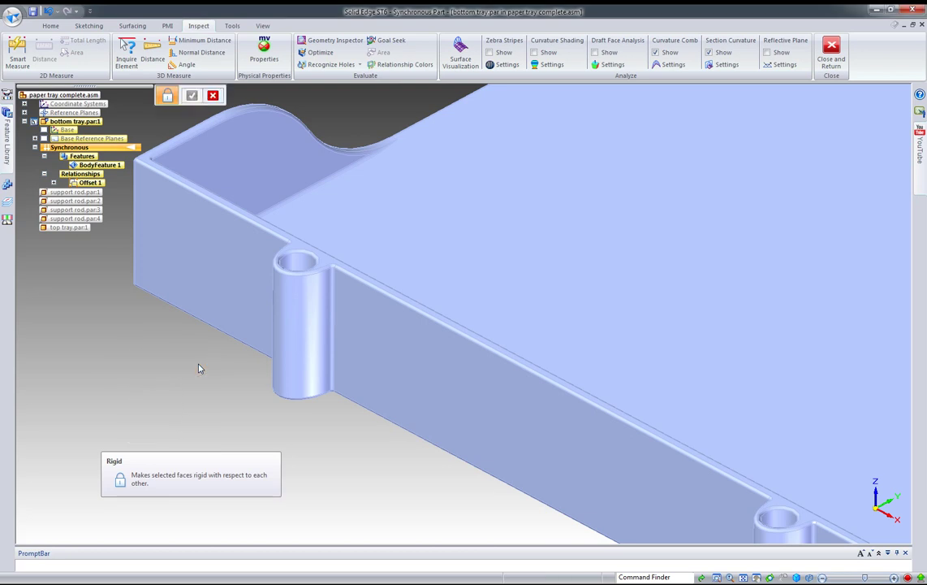
{"action": "left_click", "coordinate": [300, 261]}
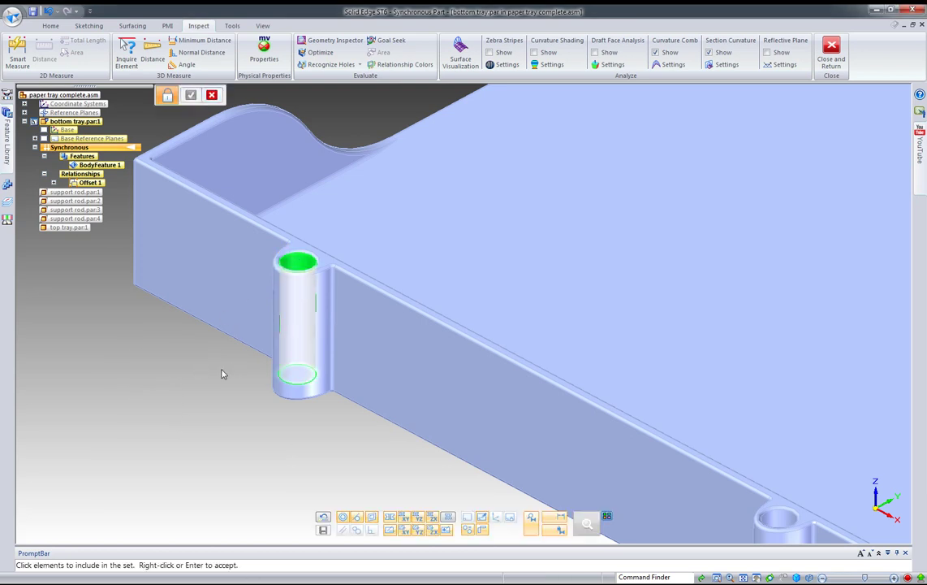
{"action": "key", "text": "Escape"}
{"action": "scroll", "coordinate": [195, 389], "scroll_direction": "down", "scroll_amount": 3}
{"action": "middle_click_drag", "start_coordinate": [195, 389], "coordinate": [441, 304]}
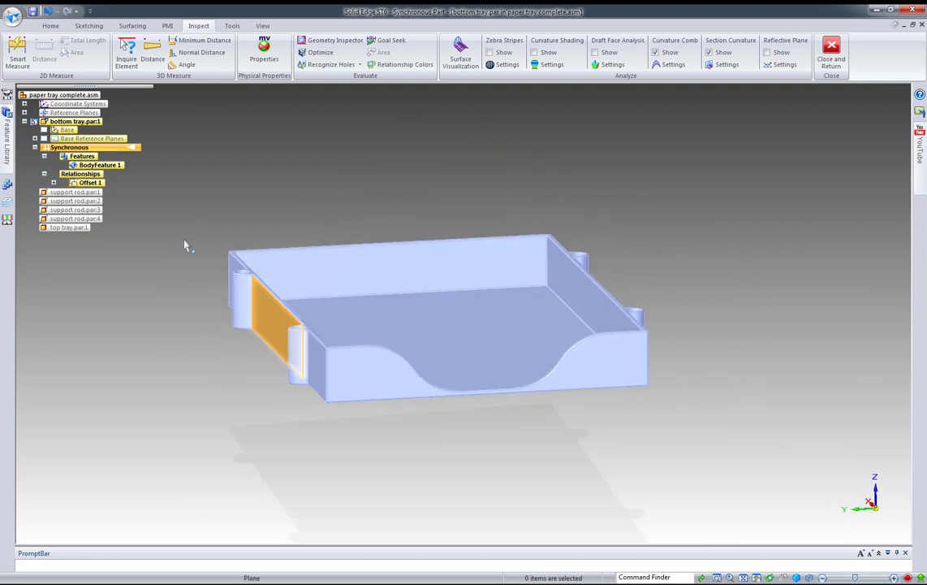
{"action": "left_click_drag", "start_coordinate": [192, 211], "coordinate": [481, 448]}
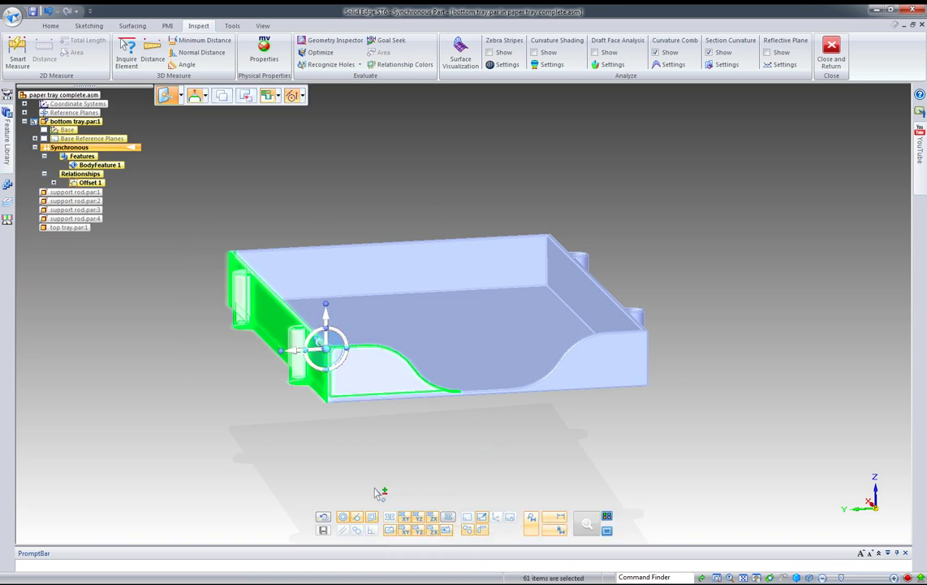
{"action": "left_click", "coordinate": [299, 355]}
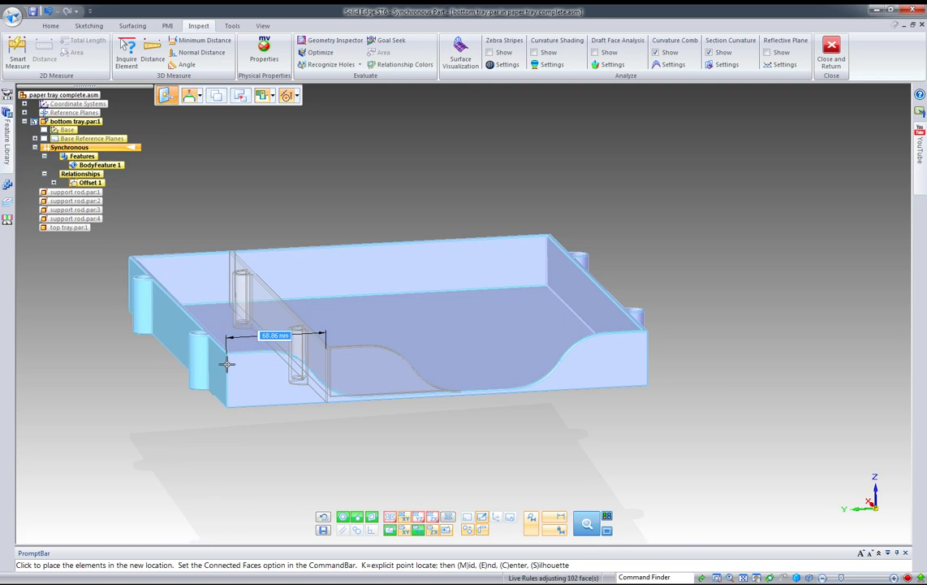
{"action": "left_click", "coordinate": [227, 363]}
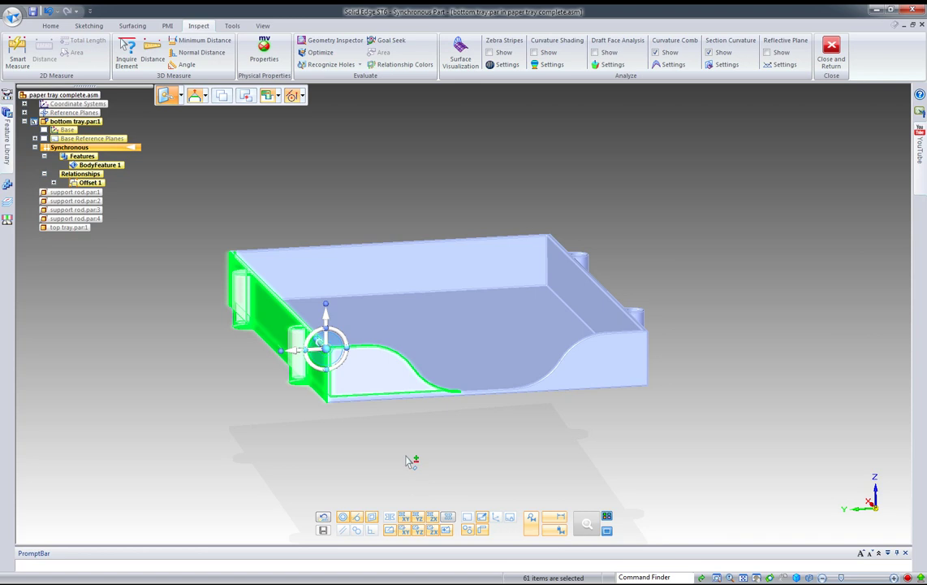
{"action": "left_click", "coordinate": [362, 433]}
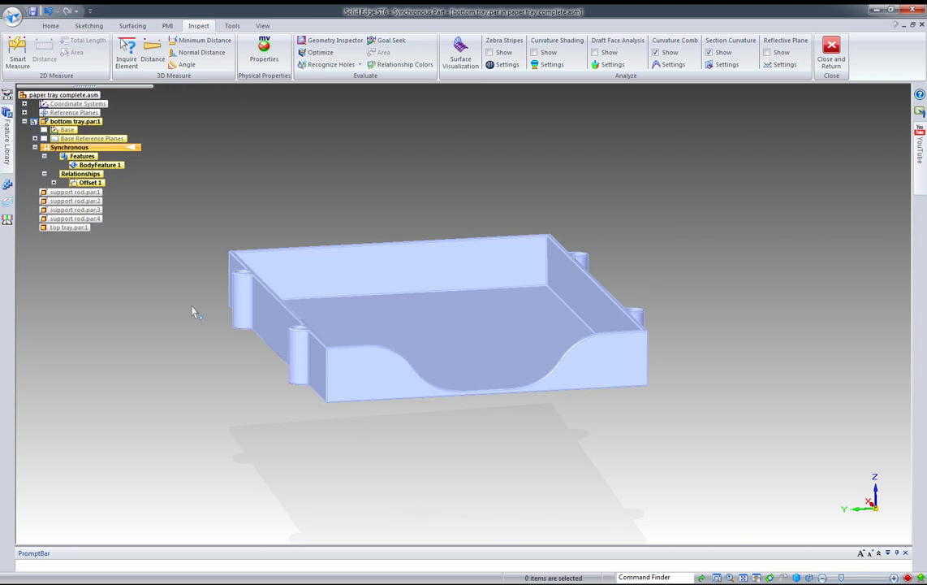
Make the corner and front rod bosses rigid, creating Rigid 3 and Rigid 4
{"action": "scroll", "coordinate": [219, 284], "scroll_direction": "up", "scroll_amount": 5}
{"action": "scroll", "coordinate": [243, 333], "scroll_direction": "up", "scroll_amount": 4}
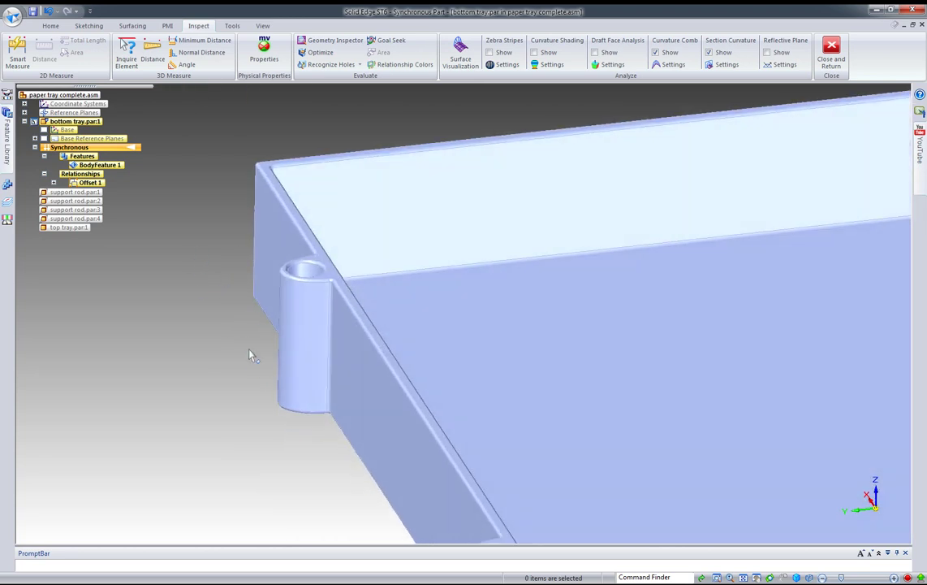
{"action": "scroll", "coordinate": [217, 276], "scroll_direction": "up", "scroll_amount": 3}
{"action": "right_click", "coordinate": [186, 257]}
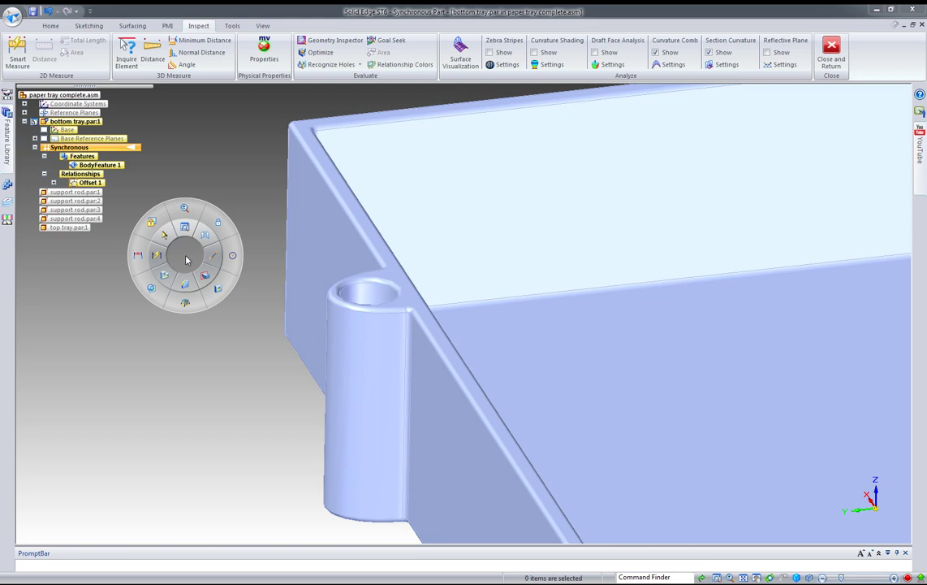
{"action": "left_click", "coordinate": [218, 228]}
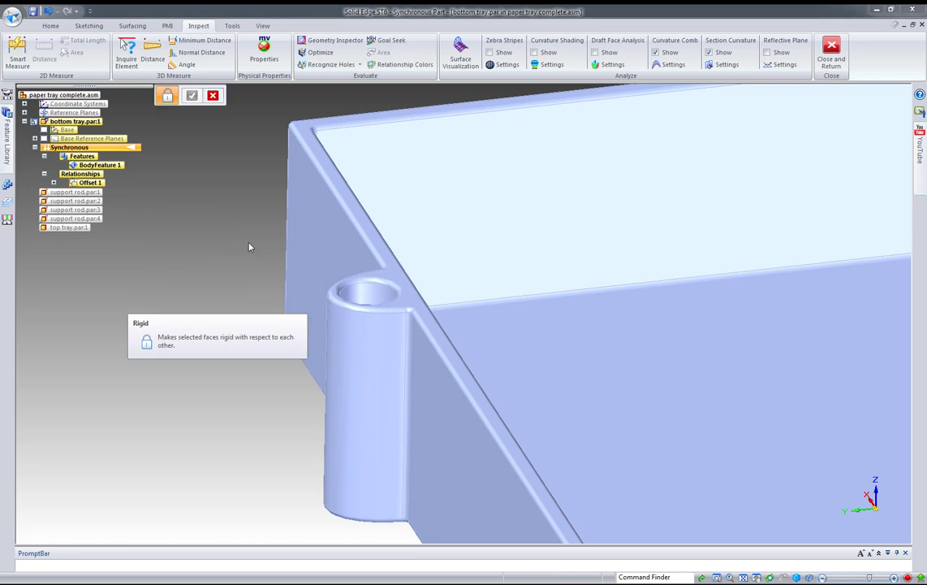
{"action": "left_click", "coordinate": [361, 349]}
{"action": "left_click", "coordinate": [360, 350]}
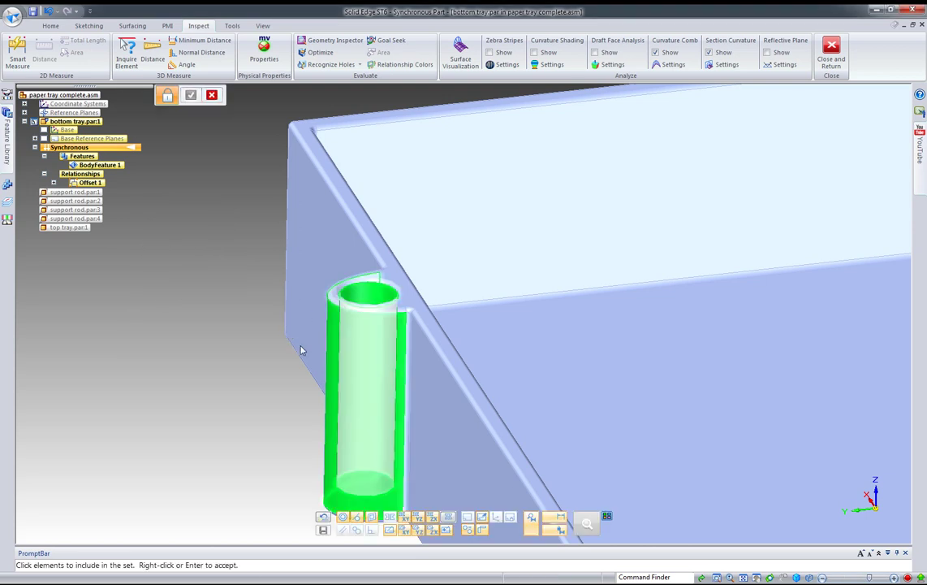
{"action": "right_click", "coordinate": [187, 315]}
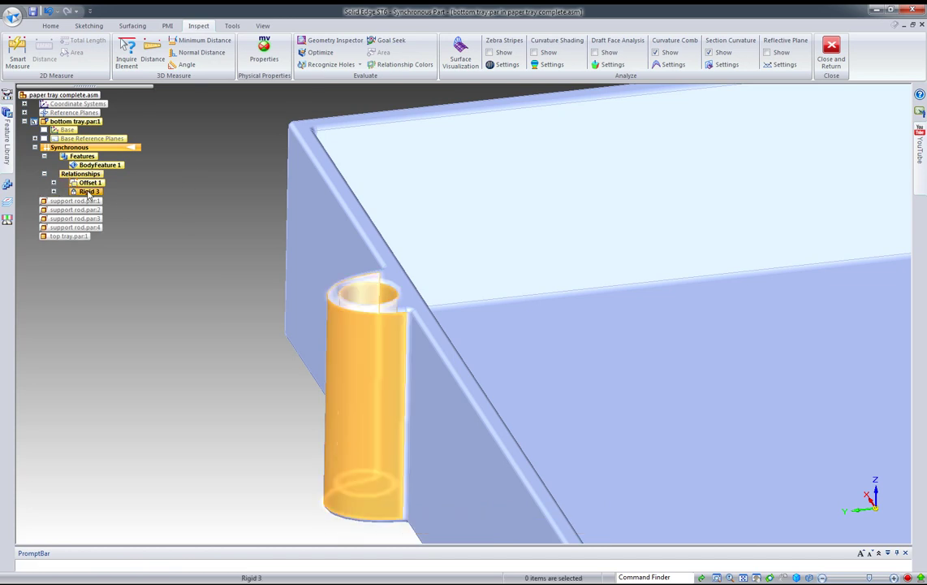
{"action": "scroll", "coordinate": [195, 373], "scroll_direction": "down", "scroll_amount": 5}
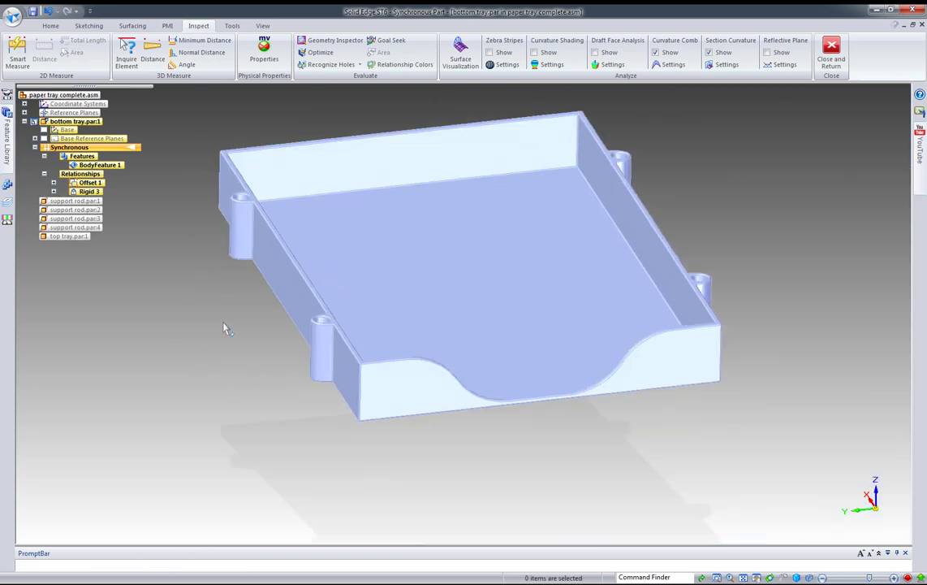
{"action": "scroll", "coordinate": [295, 354], "scroll_direction": "up", "scroll_amount": 5}
{"action": "right_click", "coordinate": [234, 342]}
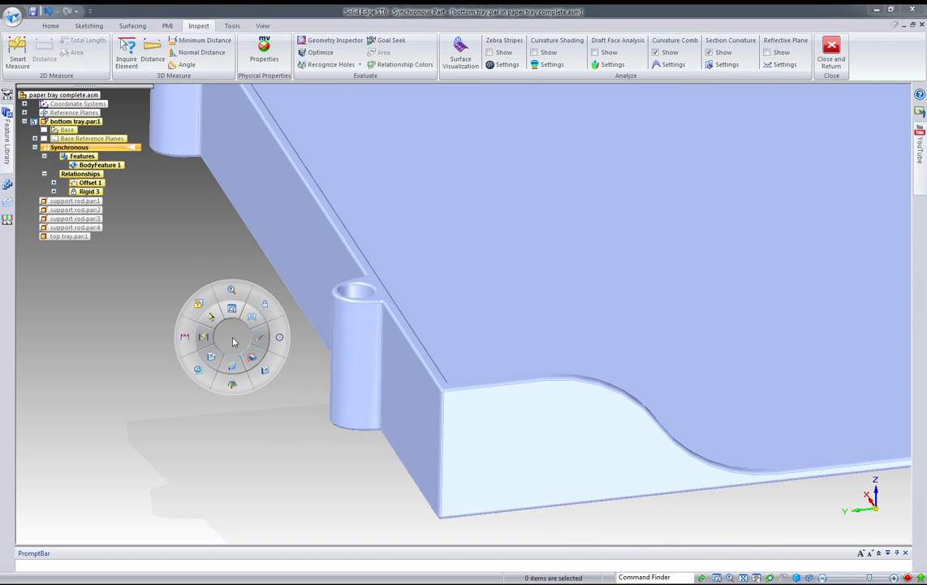
{"action": "left_click", "coordinate": [265, 307]}
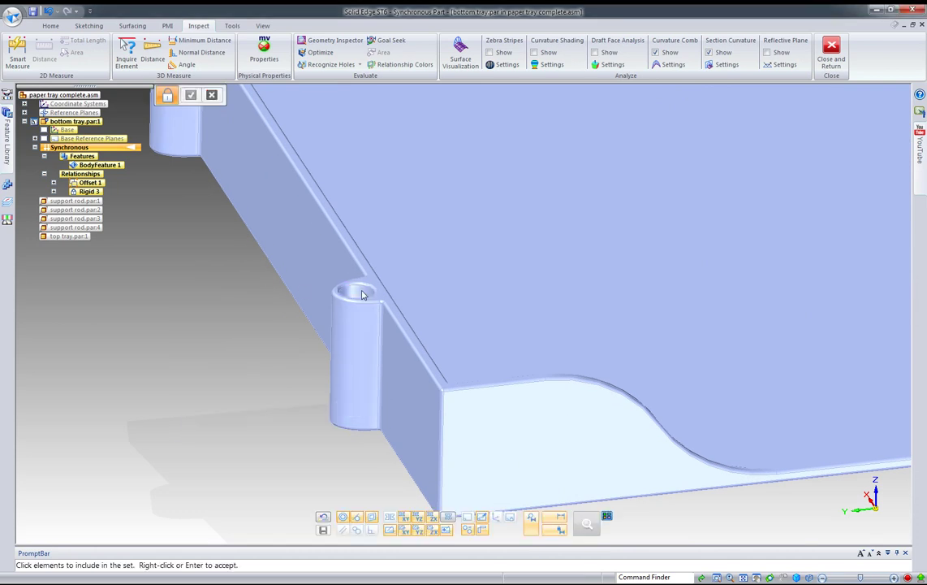
{"action": "left_click", "coordinate": [358, 332]}
{"action": "left_click", "coordinate": [357, 330]}
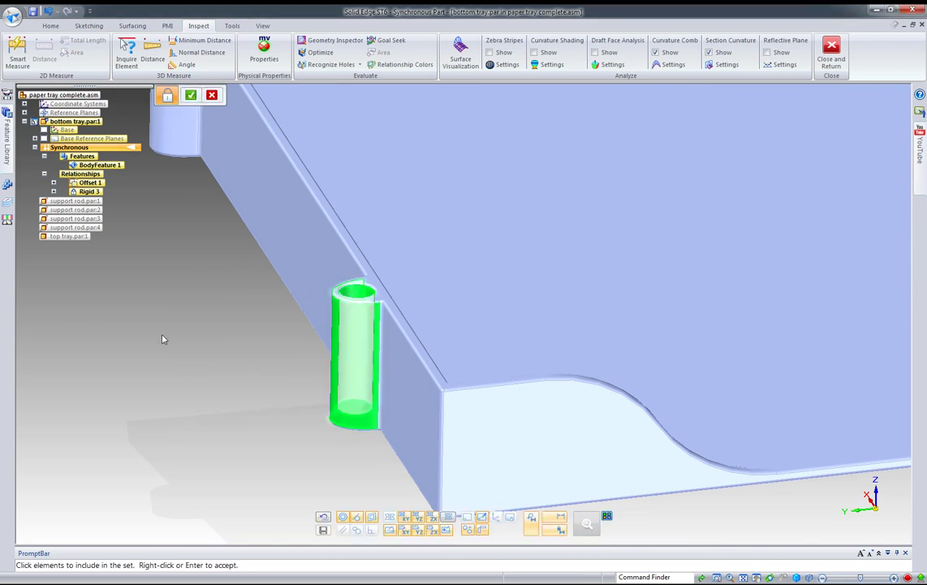
{"action": "right_click", "coordinate": [162, 339]}
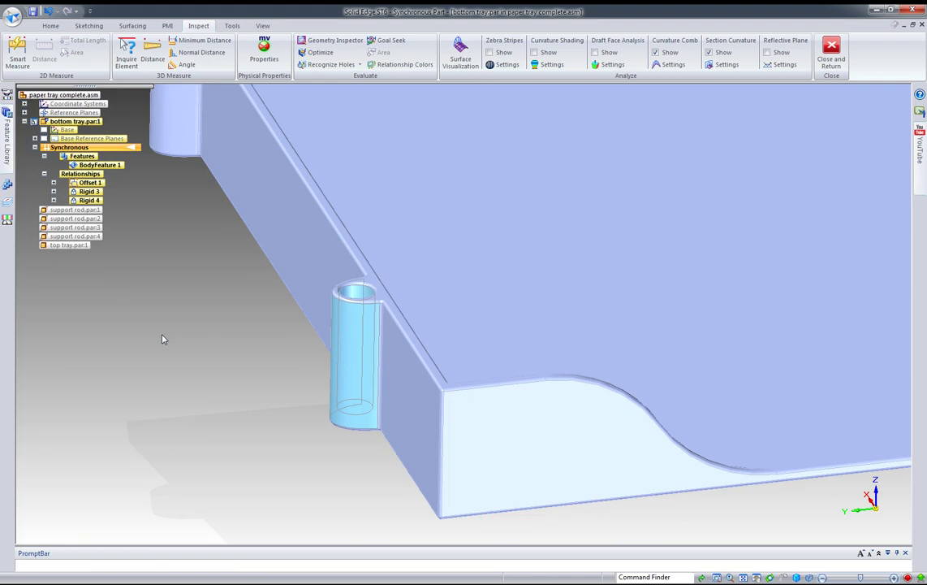
Make the remaining two rod bosses rigid, creating Rigid 5 and Rigid 6
{"action": "key", "text": "ctrl+shift+a"}
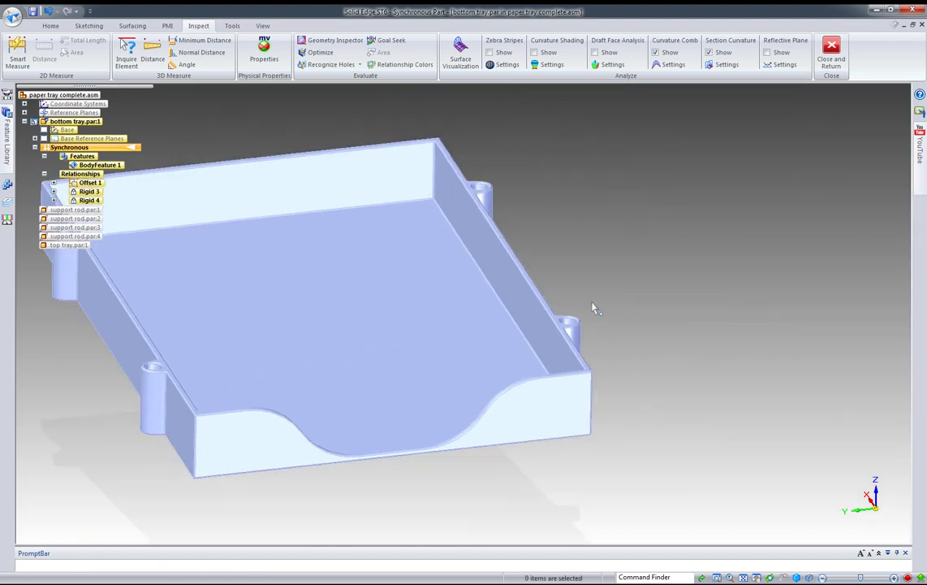
{"action": "scroll", "coordinate": [574, 325], "scroll_direction": "up", "scroll_amount": 5}
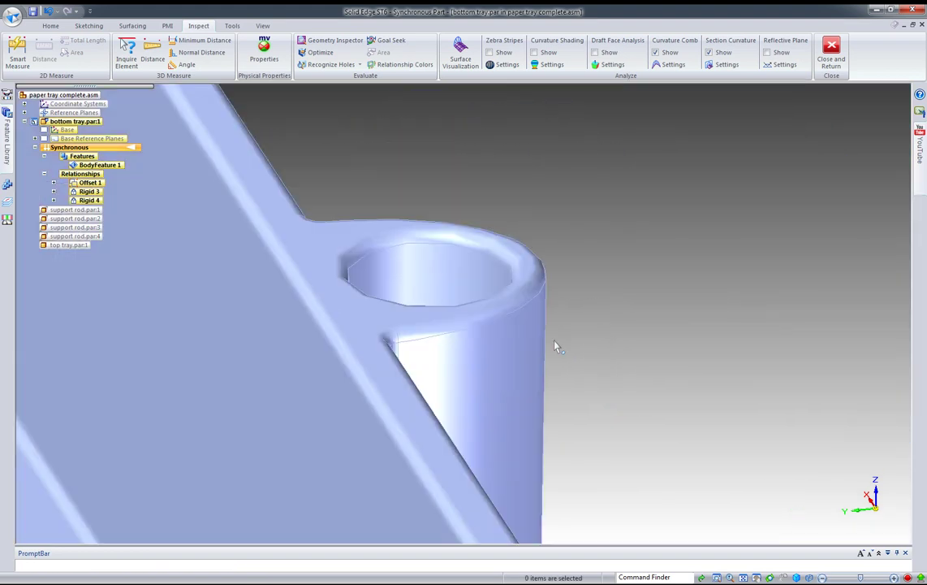
{"action": "right_click", "coordinate": [560, 217]}
{"action": "left_click", "coordinate": [529, 250]}
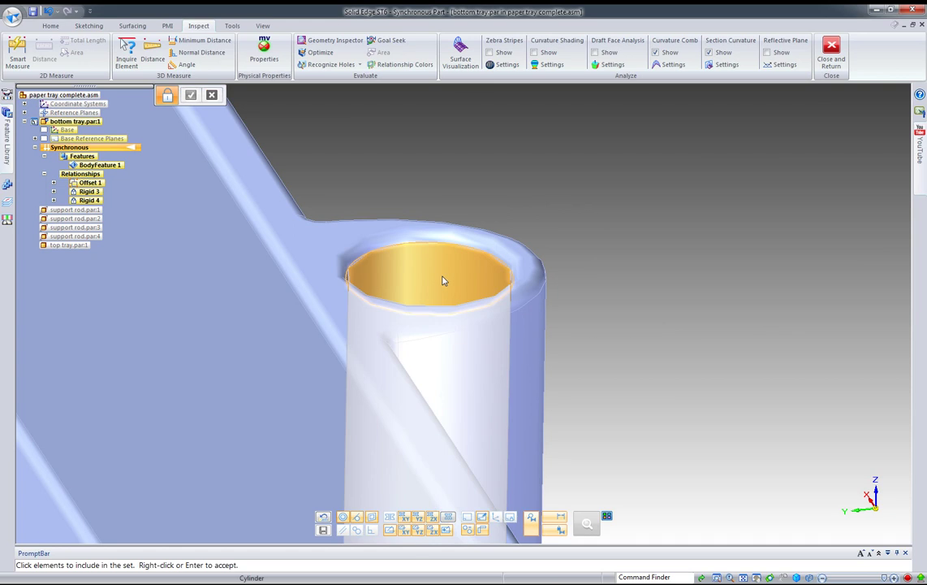
{"action": "left_click", "coordinate": [443, 280]}
{"action": "left_click", "coordinate": [534, 354]}
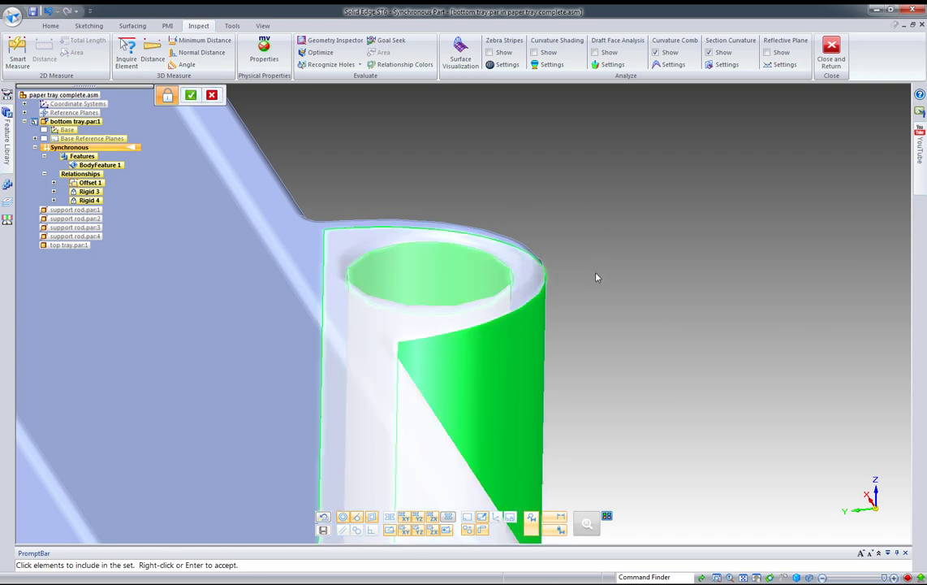
{"action": "right_click", "coordinate": [596, 278]}
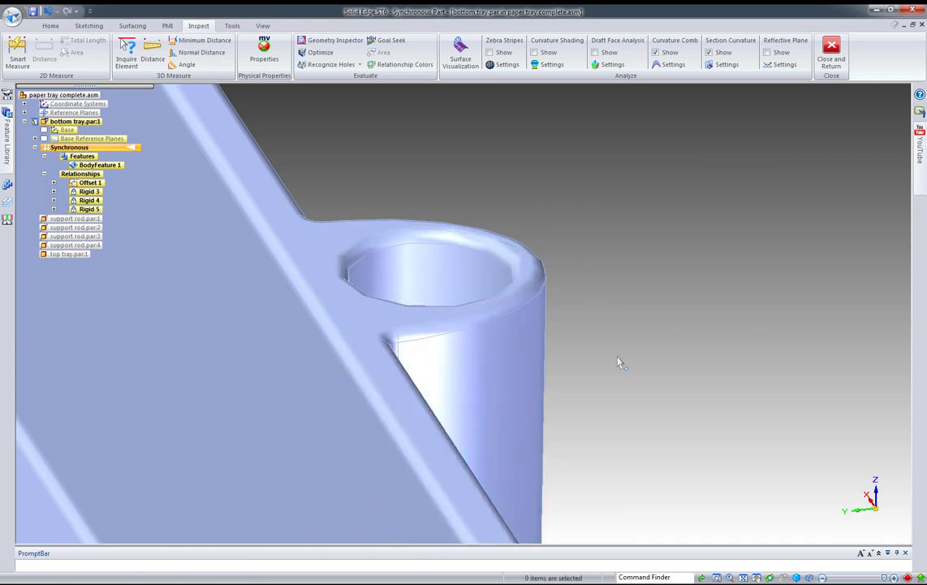
{"action": "scroll", "coordinate": [619, 363], "scroll_direction": "down", "scroll_amount": 3}
{"action": "middle_click_drag", "start_coordinate": [618, 363], "coordinate": [558, 266]}
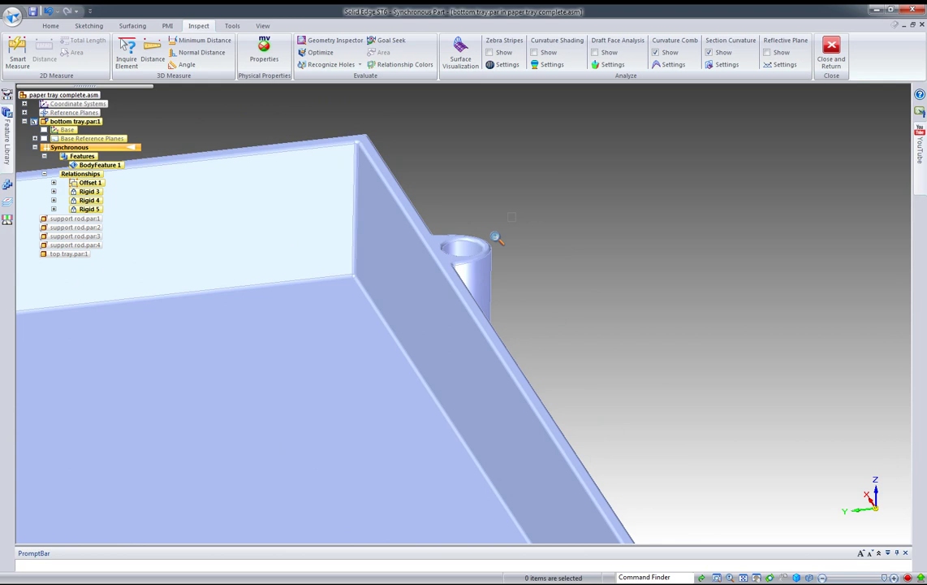
{"action": "scroll", "coordinate": [431, 303], "scroll_direction": "up", "scroll_amount": 5}
{"action": "middle_click_drag", "start_coordinate": [508, 253], "coordinate": [610, 177]}
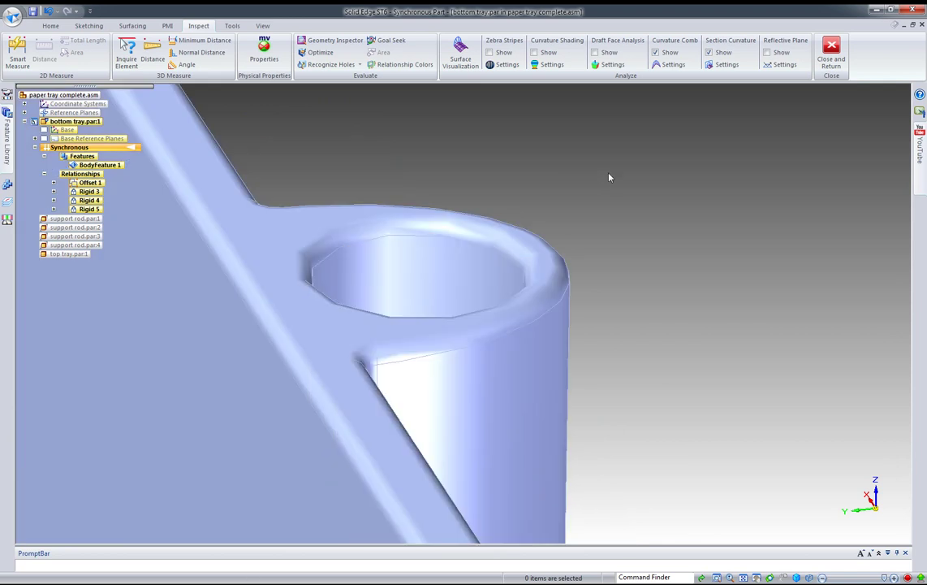
{"action": "right_click", "coordinate": [609, 177]}
{"action": "left_click", "coordinate": [641, 145]}
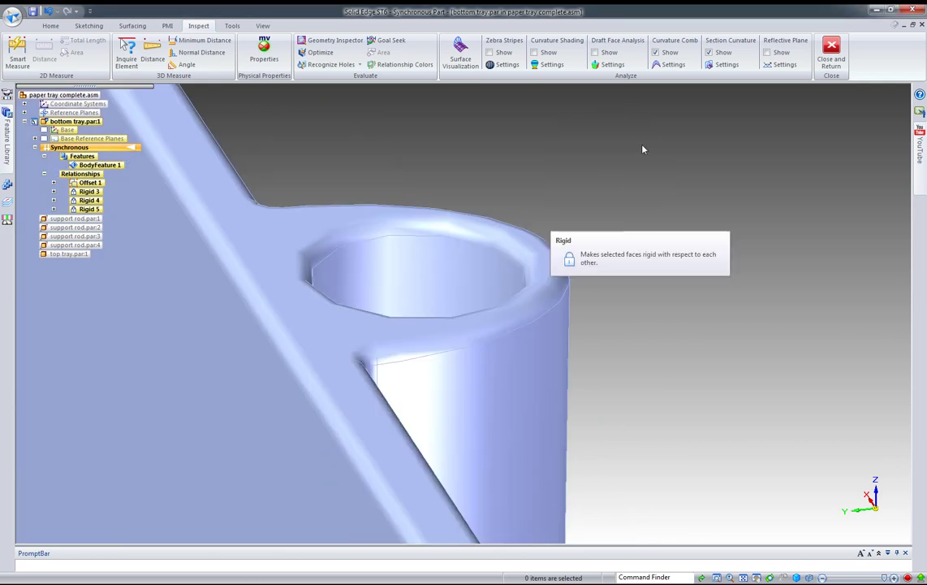
{"action": "left_click", "coordinate": [475, 266]}
{"action": "left_click", "coordinate": [553, 371]}
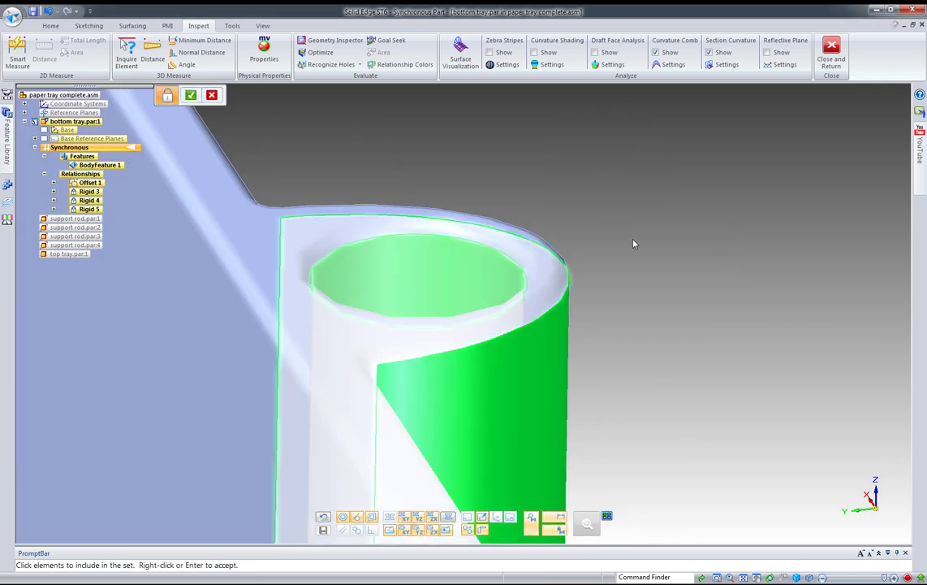
{"action": "right_click", "coordinate": [634, 243]}
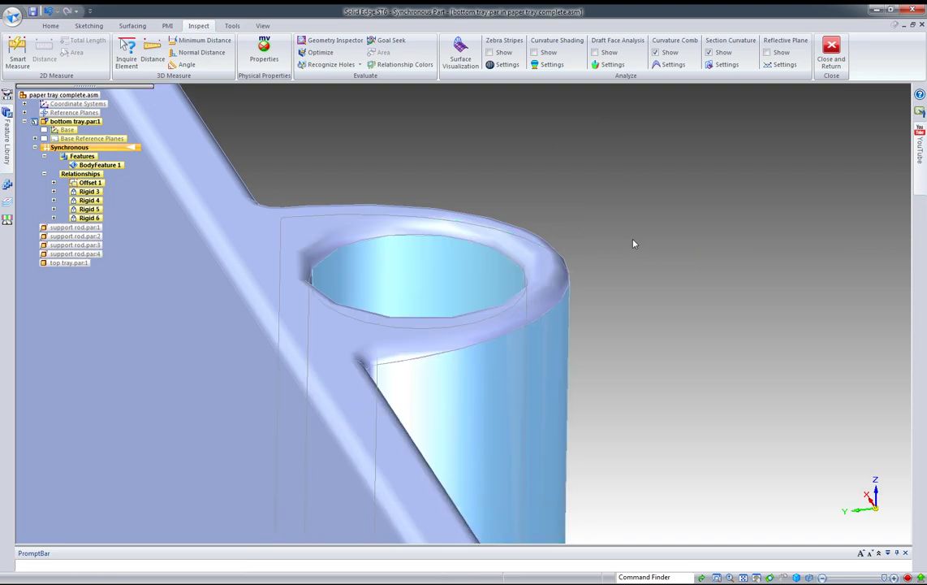
{"action": "key", "text": "ctrl+shift+a"}
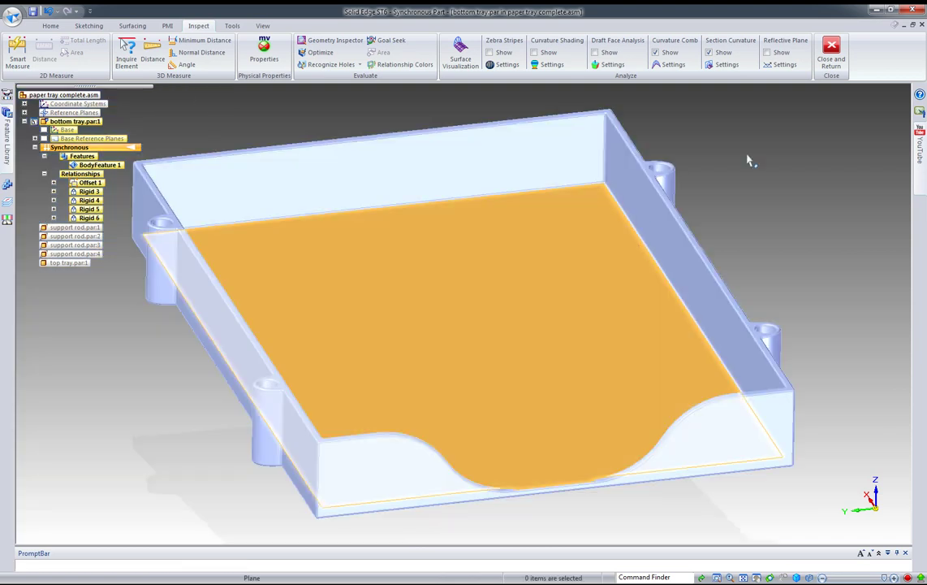
{"action": "scroll", "coordinate": [125, 389], "scroll_direction": "down", "scroll_amount": 2}
Fence-select the rod-side end wall faces and move them 25 mm along the tray length
{"action": "middle_click_drag", "start_coordinate": [126, 389], "coordinate": [379, 304], "text": "shift"}
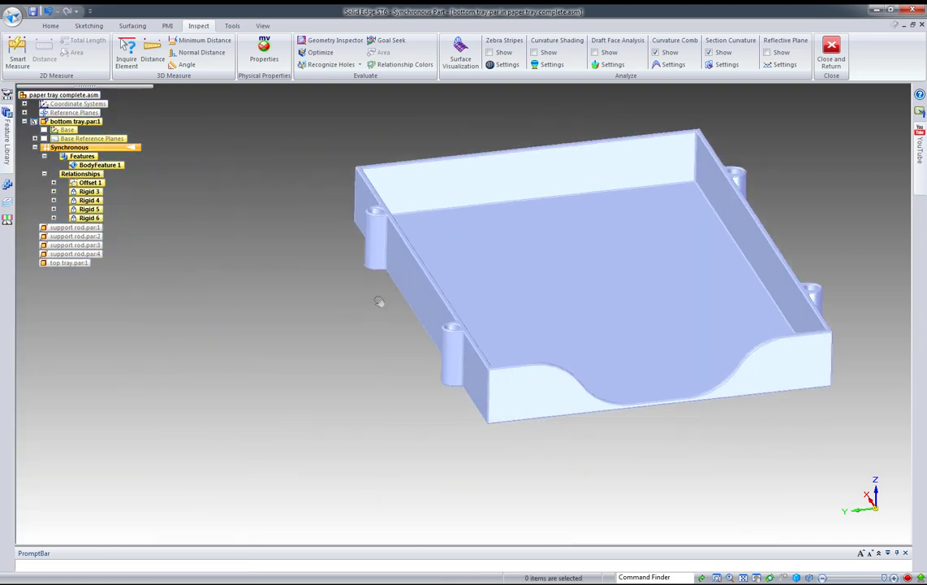
{"action": "middle_click_drag", "start_coordinate": [332, 345], "coordinate": [331, 325]}
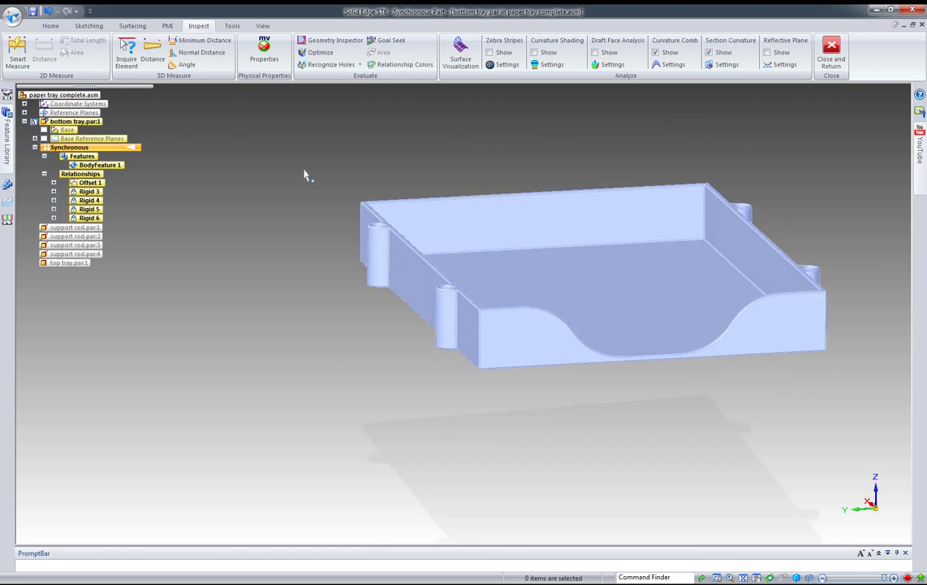
{"action": "left_click_drag", "start_coordinate": [304, 165], "coordinate": [642, 433]}
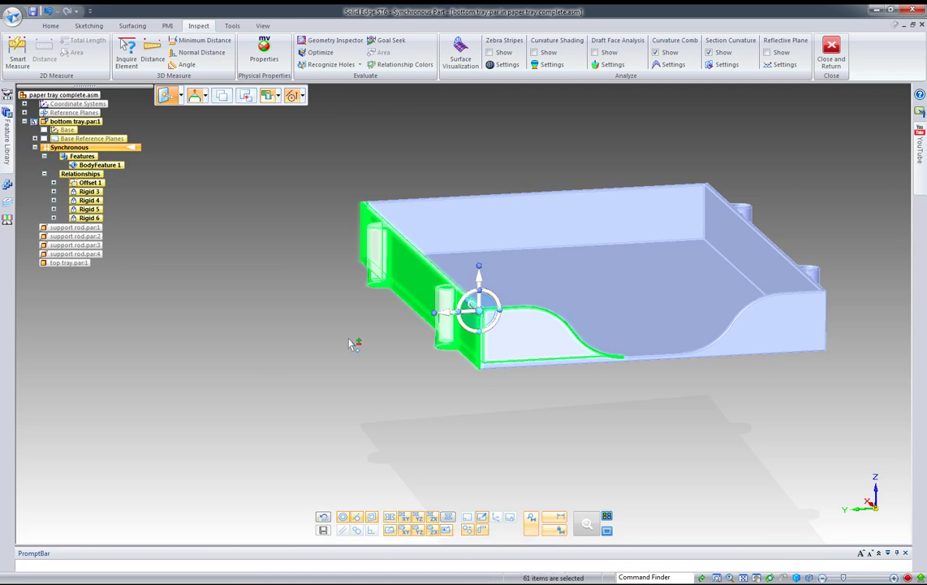
{"action": "left_click", "coordinate": [450, 319]}
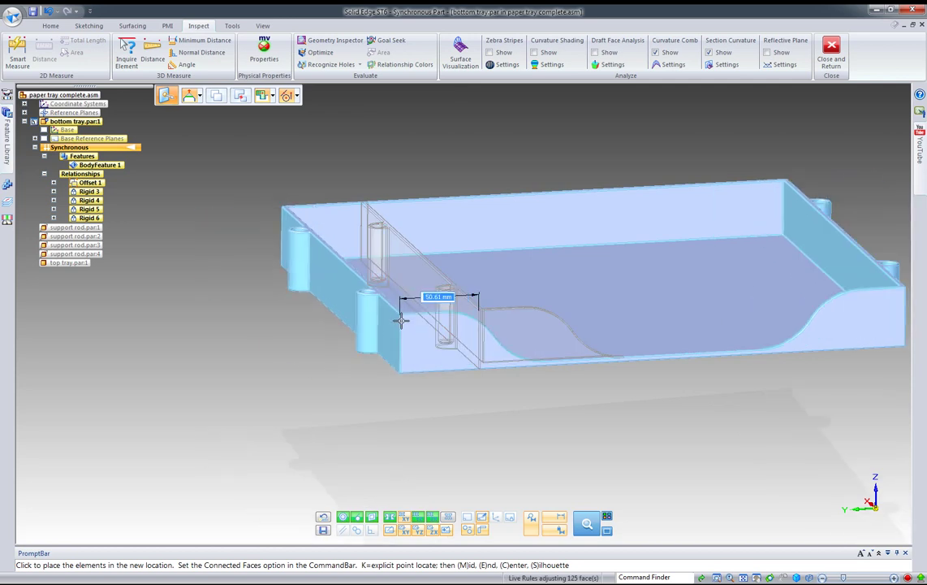
{"action": "type", "text": "25.00"}
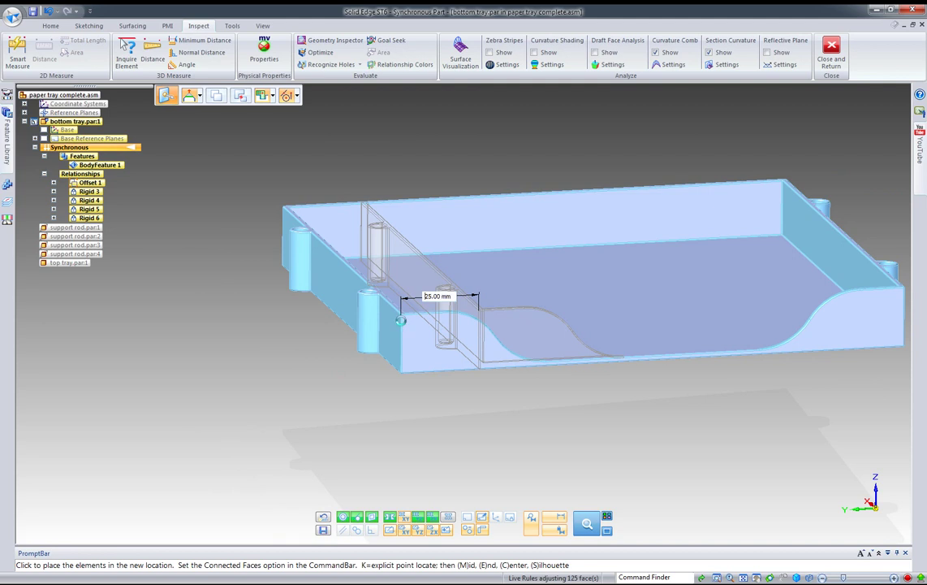
{"action": "key", "text": "Return"}
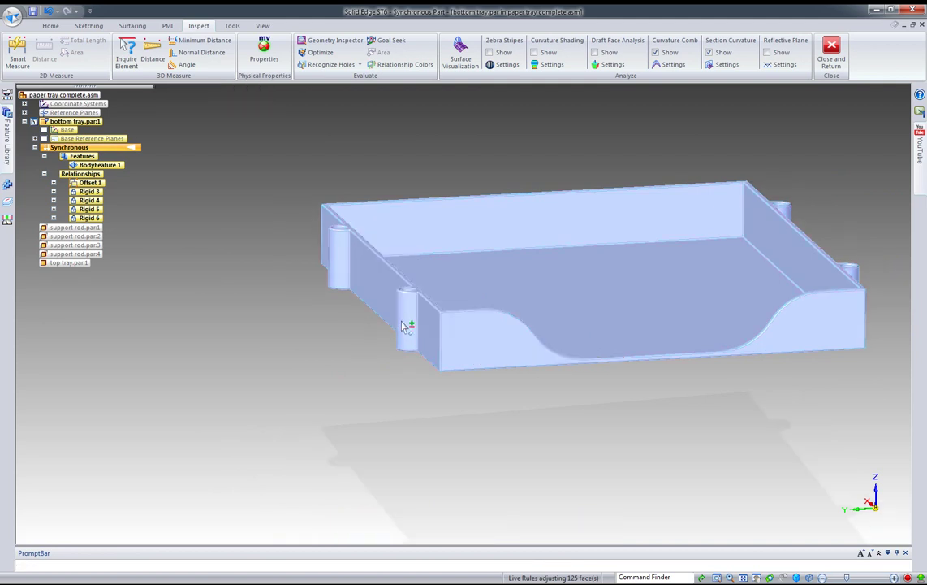
{"action": "scroll", "coordinate": [242, 348], "scroll_direction": "down", "scroll_amount": 5}
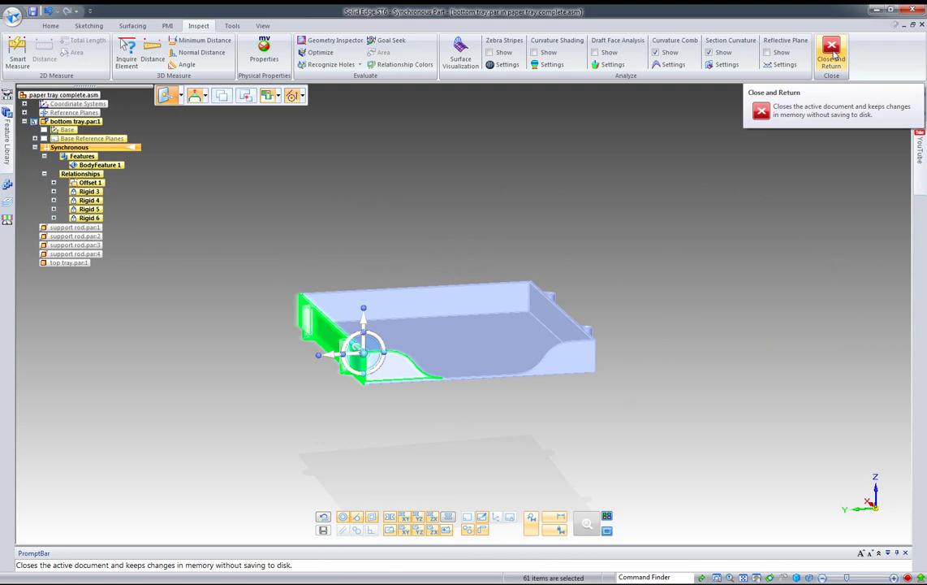
Close and Return from the bottom tray, then open the top tray for in-place editing
{"action": "left_click", "coordinate": [786, 100]}
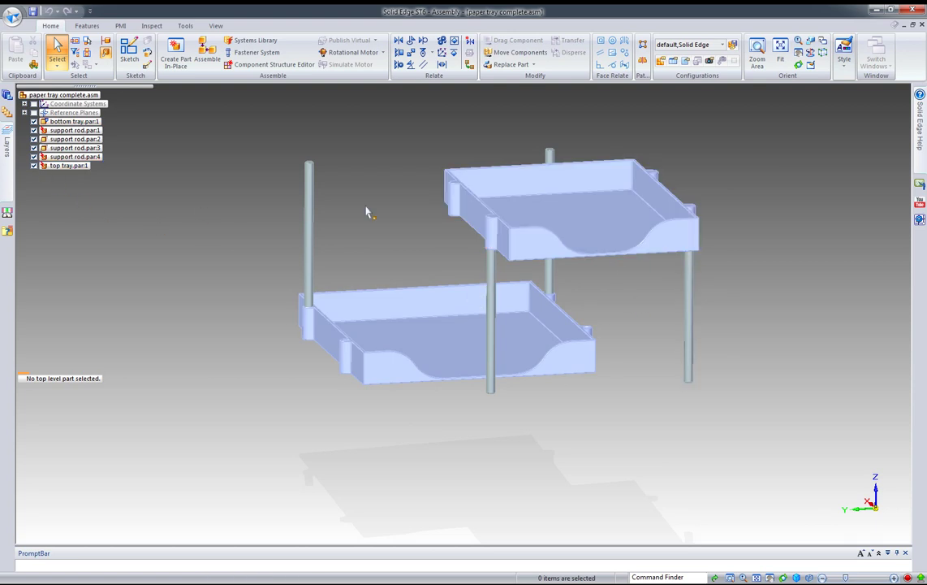
{"action": "middle_click_drag", "start_coordinate": [360, 233], "coordinate": [383, 209]}
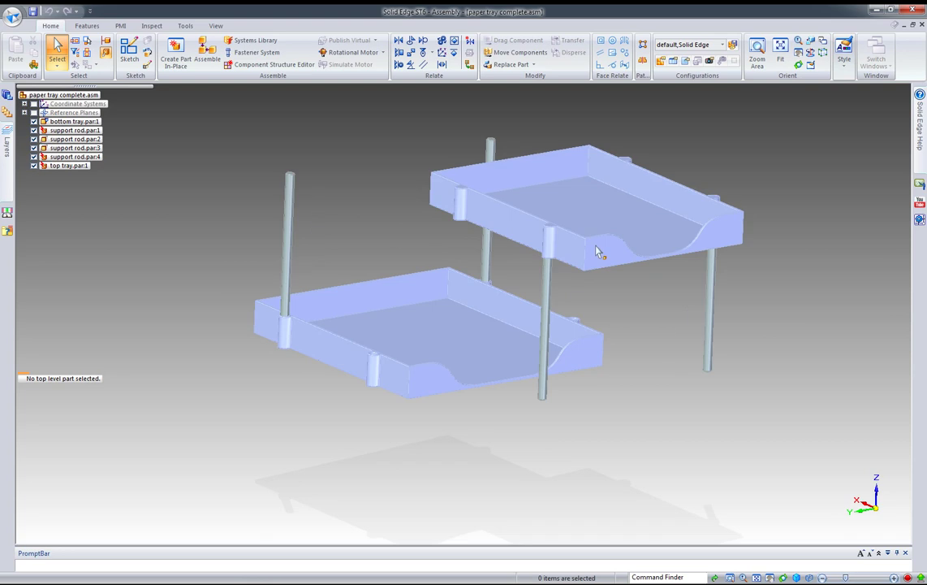
{"action": "left_click", "coordinate": [587, 217]}
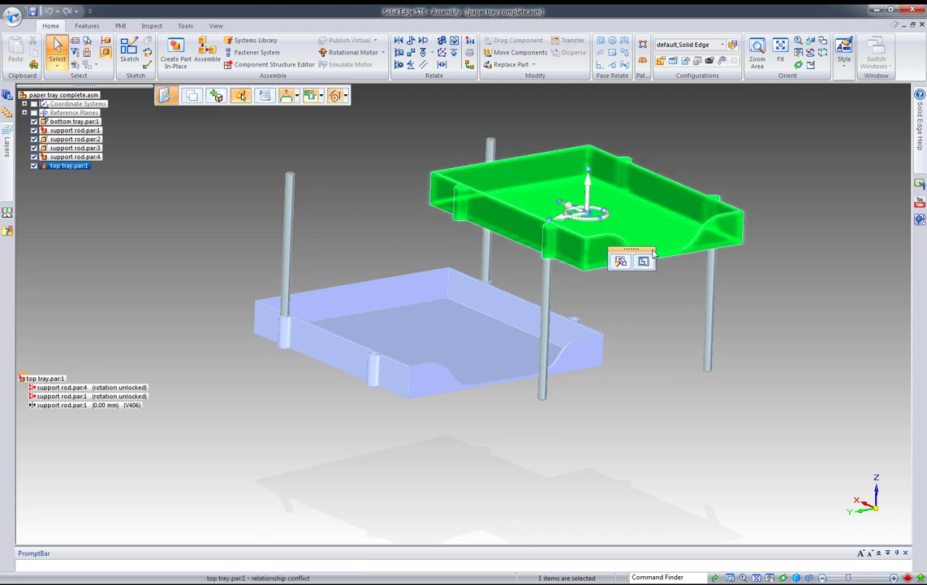
{"action": "left_click", "coordinate": [673, 312]}
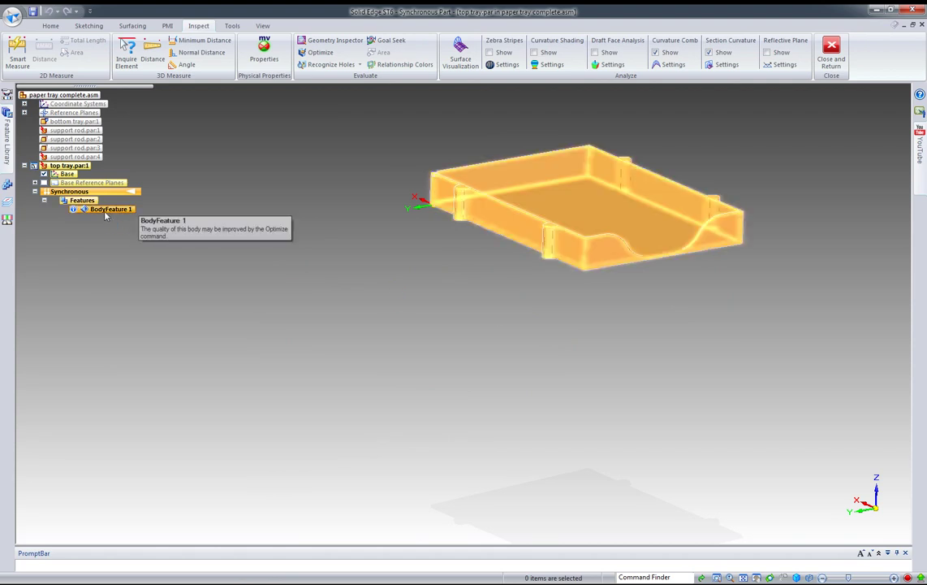
Run Optimize on the top tray body
{"action": "left_click", "coordinate": [319, 53]}
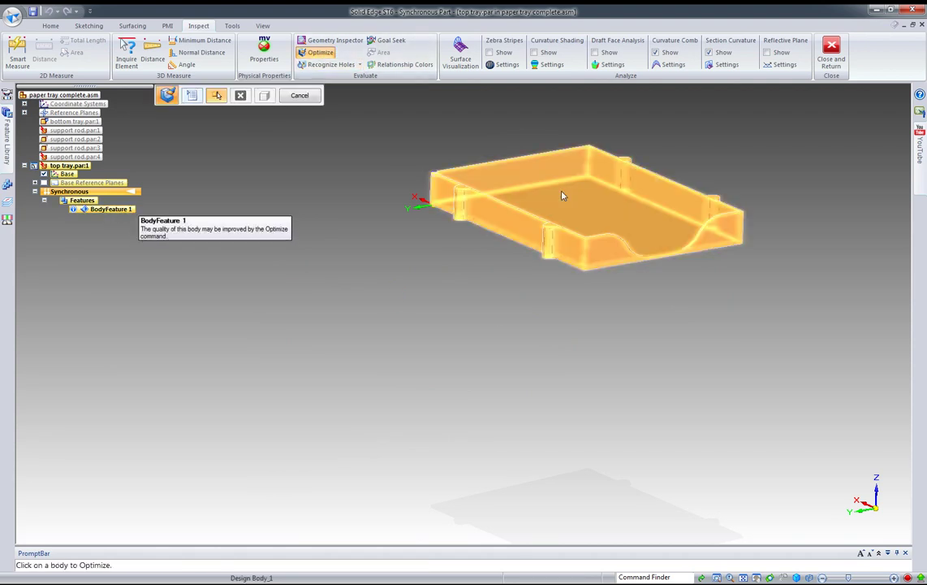
{"action": "left_click", "coordinate": [561, 192]}
{"action": "right_click", "coordinate": [333, 187]}
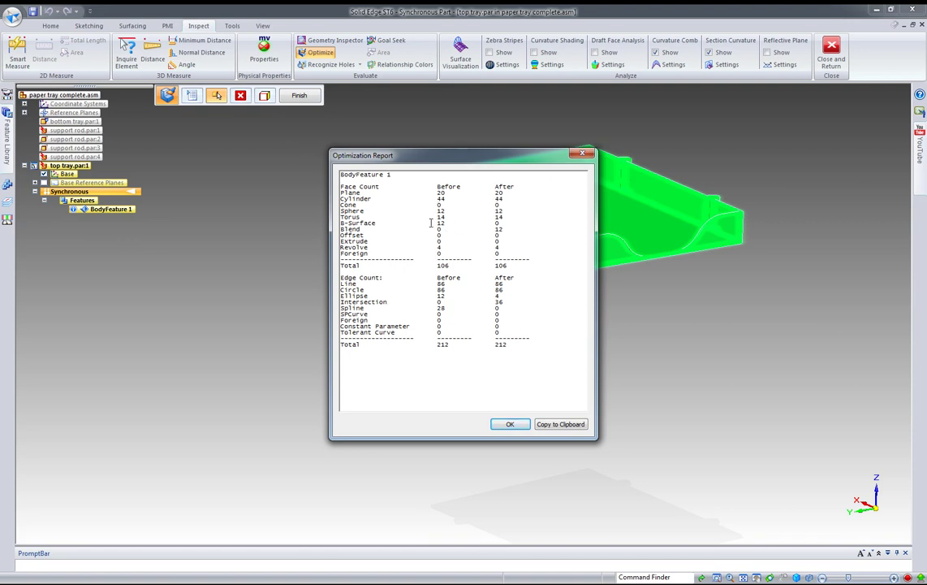
Review the report: 12 blends, 36 intersections, 28 splines removed, then close it
{"action": "left_click", "coordinate": [499, 224]}
{"action": "left_click_drag", "start_coordinate": [491, 229], "coordinate": [507, 230]}
{"action": "left_click", "coordinate": [431, 295]}
{"action": "left_click_drag", "start_coordinate": [493, 295], "coordinate": [508, 296]}
{"action": "left_click_drag", "start_coordinate": [496, 301], "coordinate": [517, 301]}
{"action": "left_click_drag", "start_coordinate": [434, 307], "coordinate": [443, 310]}
{"action": "left_click", "coordinate": [509, 424]}
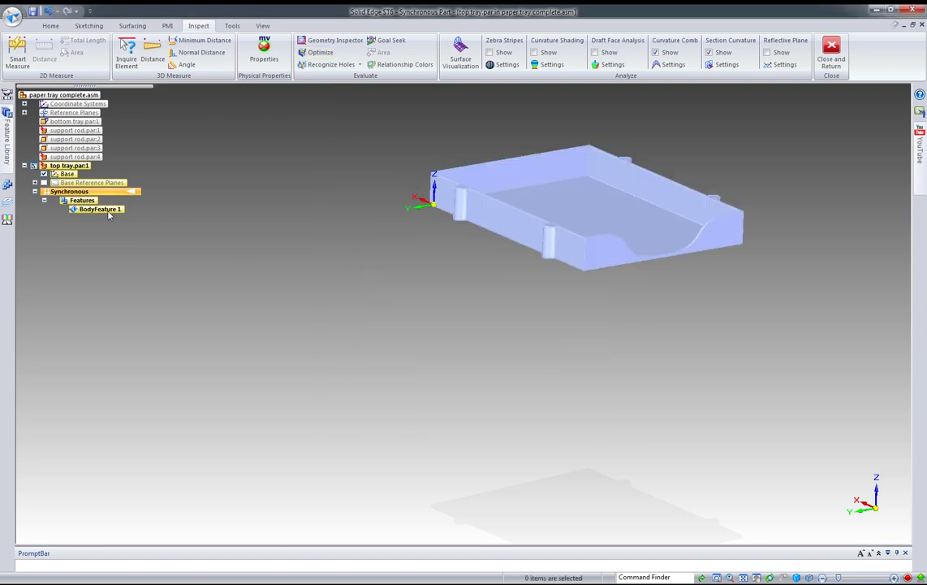
Select the tray body, anchor the steering wheel on an edge, and move it to a vertex
{"action": "left_click", "coordinate": [109, 212]}
{"action": "scroll", "coordinate": [478, 265], "scroll_direction": "up", "scroll_amount": 3}
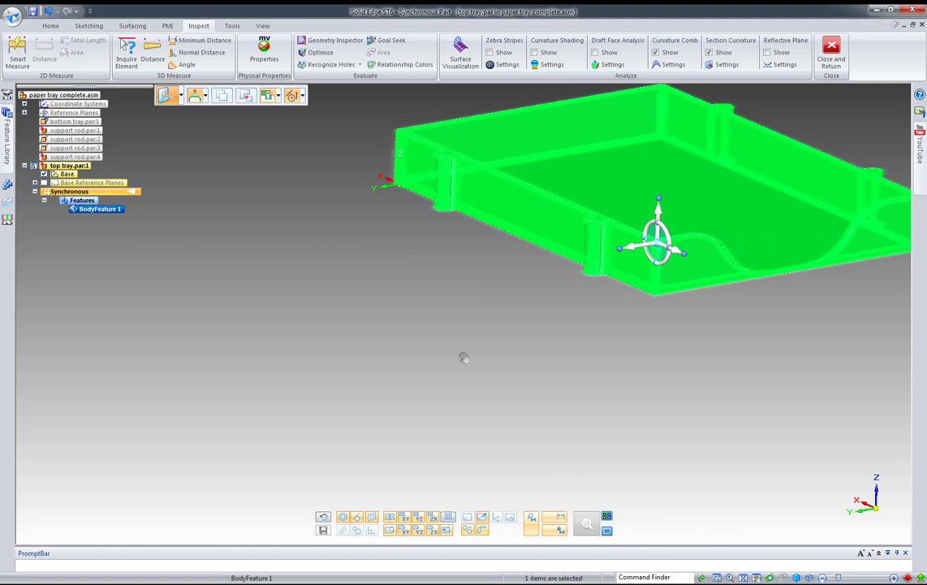
{"action": "scroll", "coordinate": [463, 358], "scroll_direction": "down", "scroll_amount": 2}
{"action": "left_click", "coordinate": [638, 304]}
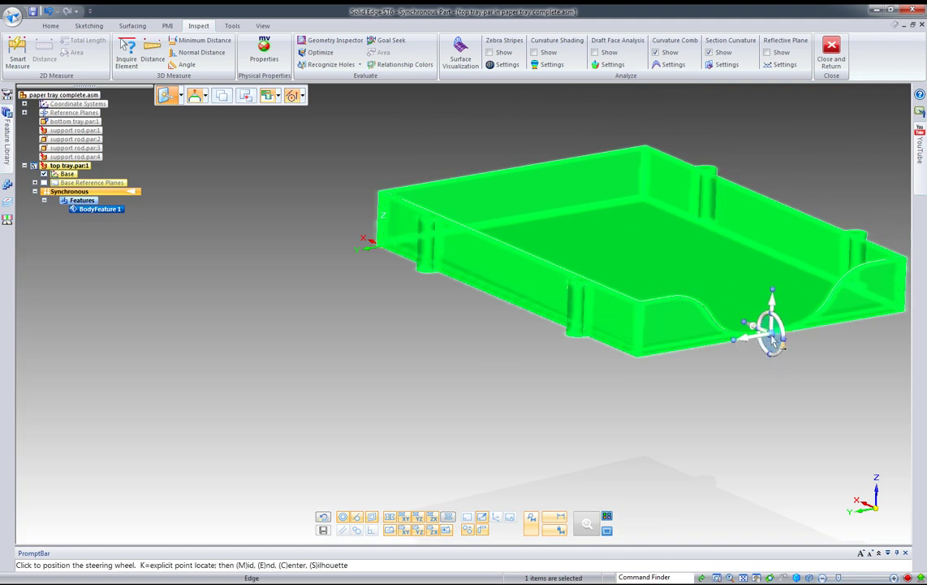
{"action": "left_click", "coordinate": [774, 342]}
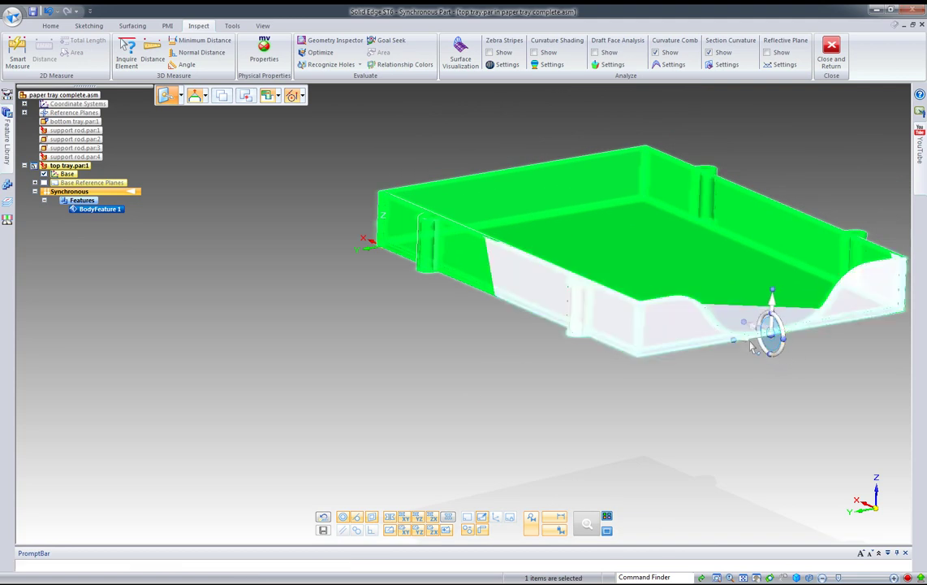
{"action": "left_click", "coordinate": [755, 344]}
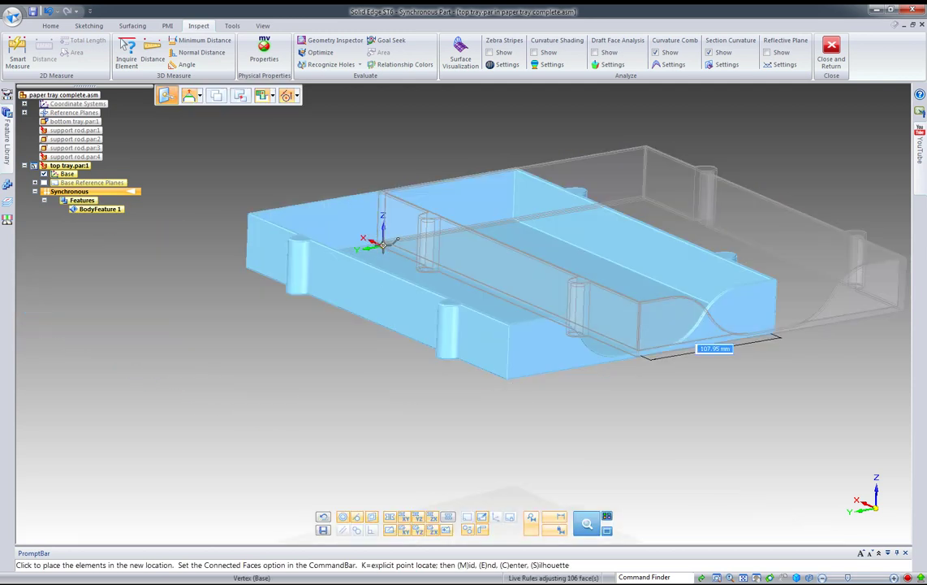
{"action": "left_click", "coordinate": [385, 250]}
Re-anchor at an edge midpoint and snap the tray onto Vertex (Base), moving about 148.46 mm
{"action": "left_click", "coordinate": [641, 355]}
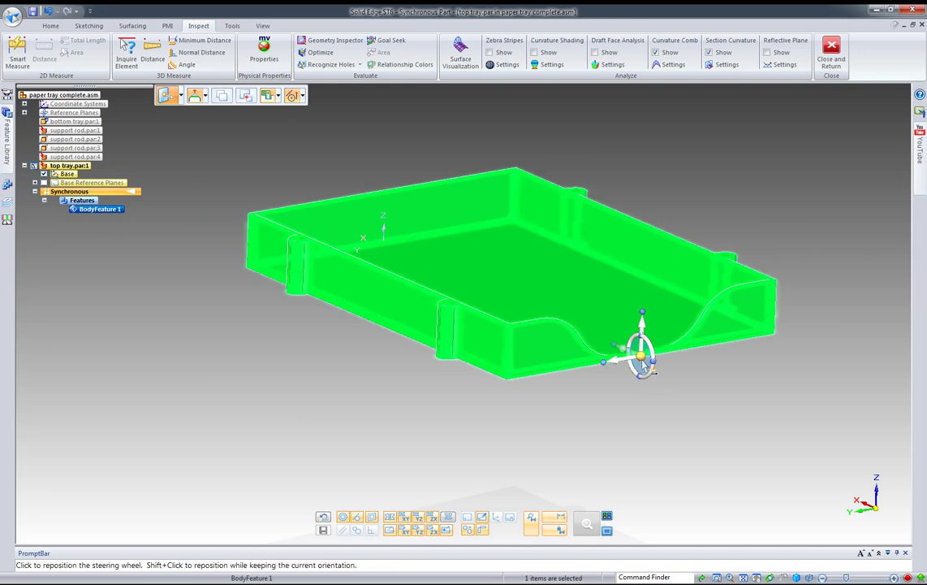
{"action": "left_click", "coordinate": [641, 356]}
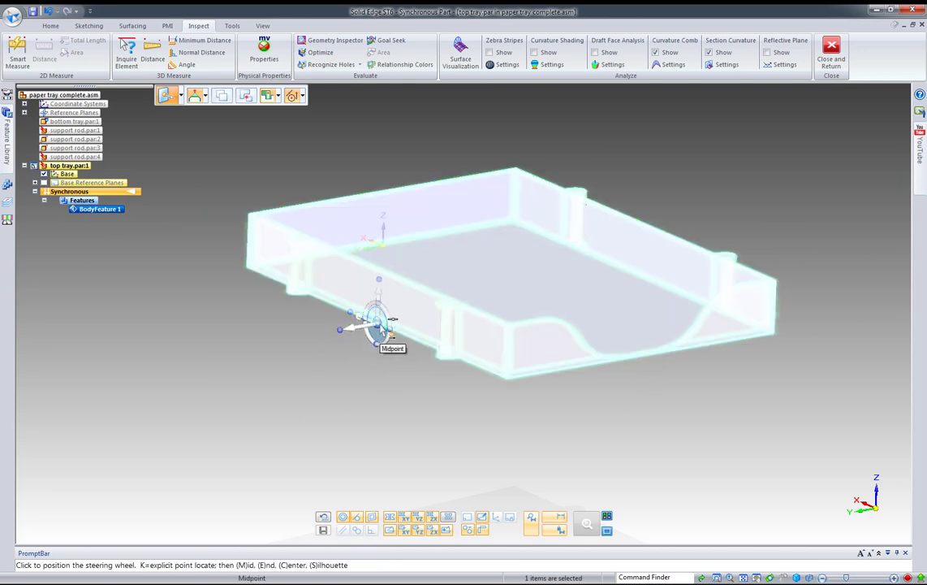
{"action": "left_click", "coordinate": [378, 323]}
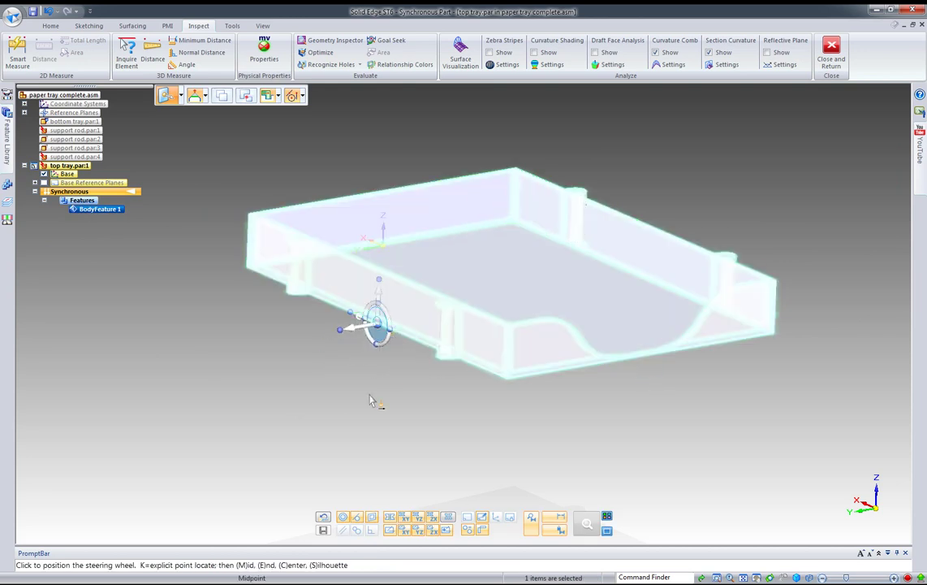
{"action": "left_click", "coordinate": [361, 322]}
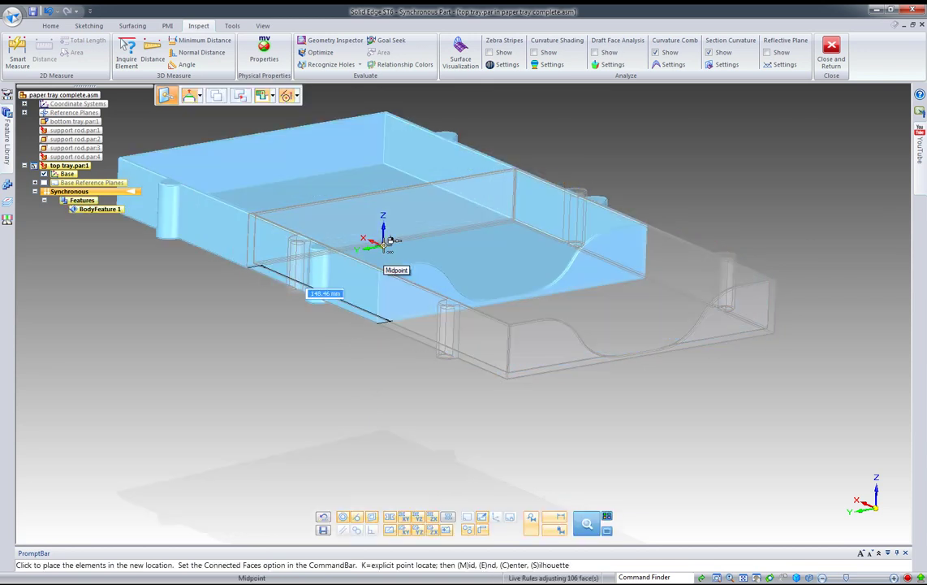
{"action": "right_click", "coordinate": [385, 242]}
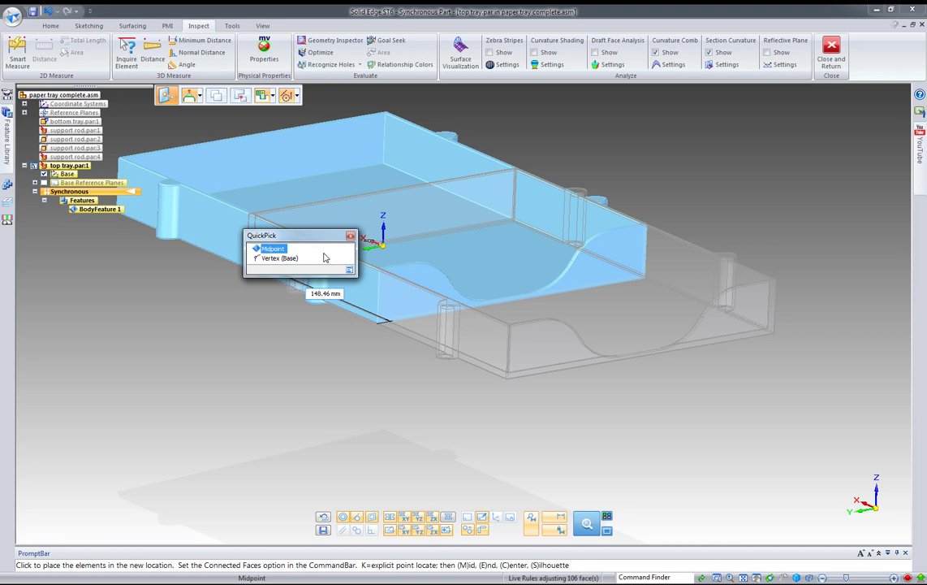
{"action": "left_click", "coordinate": [287, 263]}
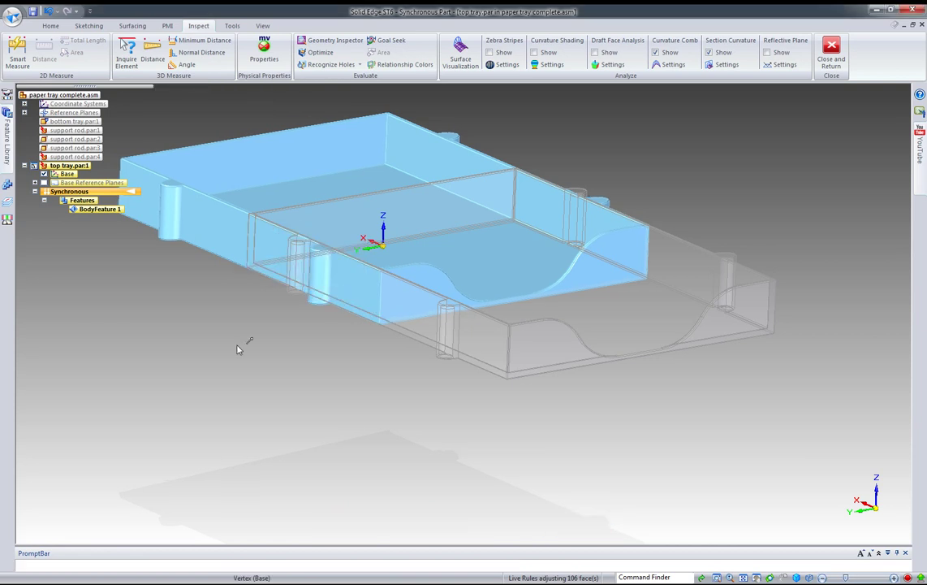
{"action": "middle_click_drag", "start_coordinate": [252, 367], "coordinate": [540, 457]}
Try moving the top tray's end face, then cancel so its length stays unchanged
{"action": "left_click", "coordinate": [348, 395]}
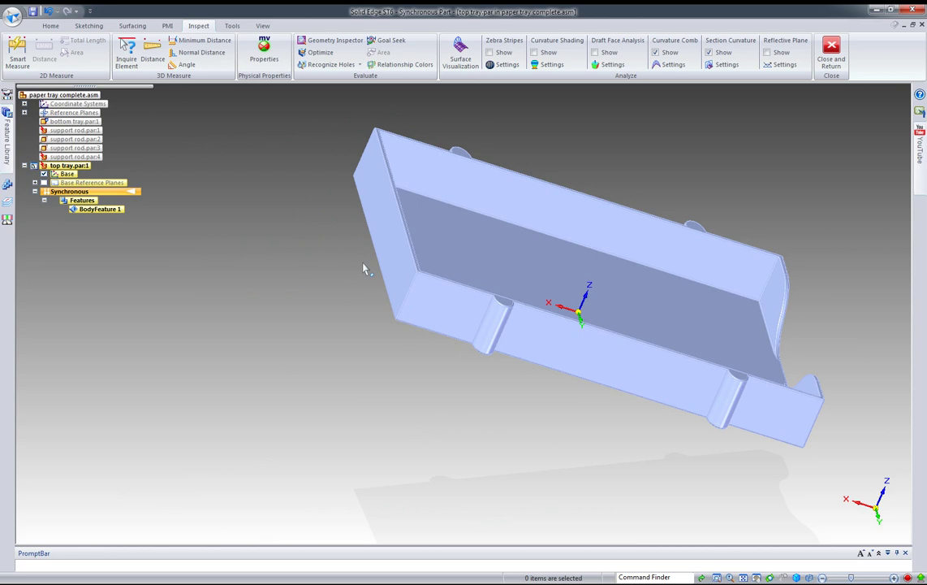
{"action": "left_click", "coordinate": [387, 245]}
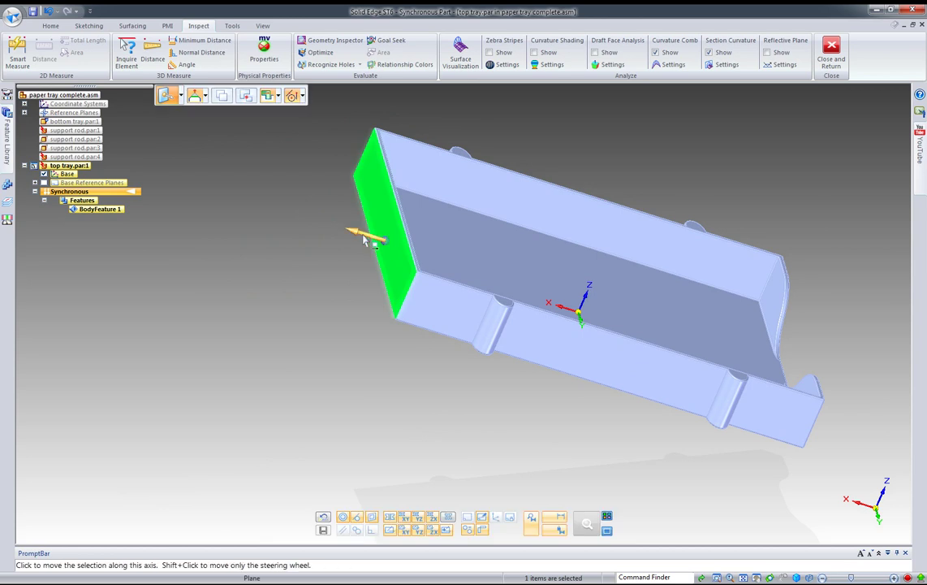
{"action": "left_click", "coordinate": [334, 218]}
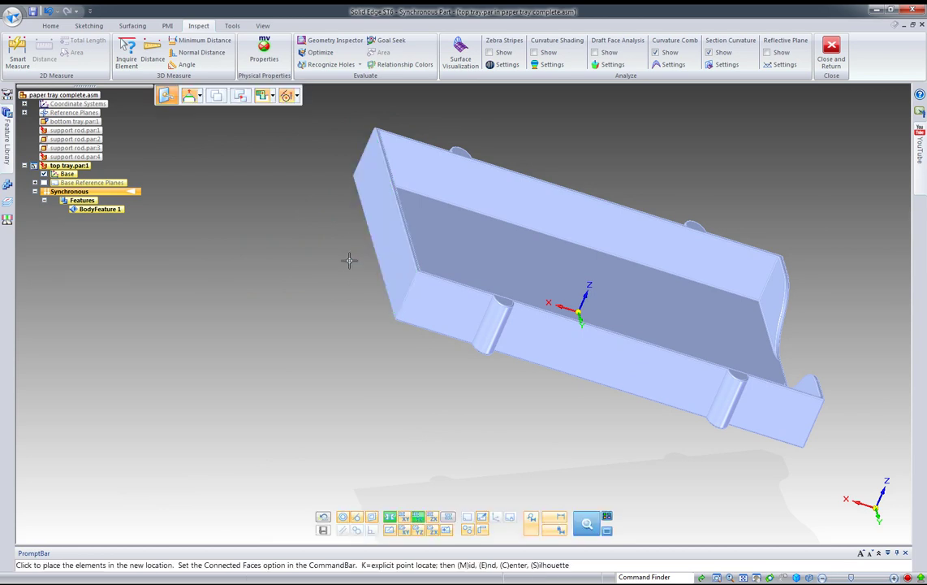
{"action": "key", "text": "Escape"}
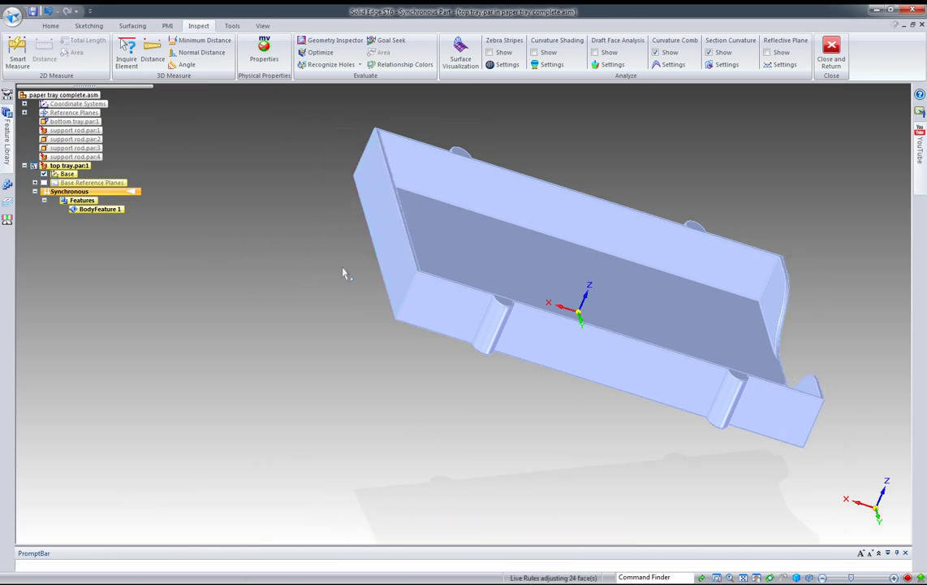
{"action": "middle_click_drag", "start_coordinate": [339, 300], "coordinate": [343, 210]}
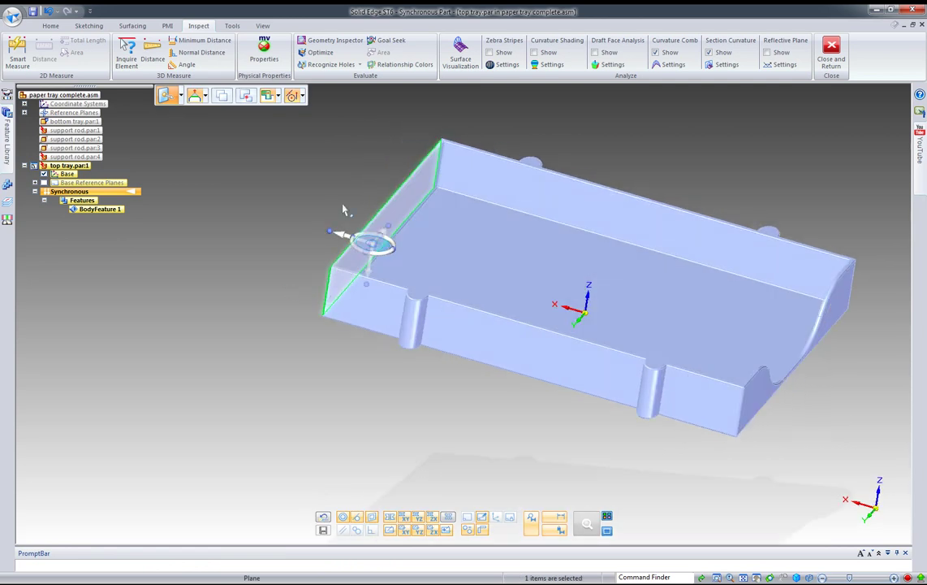
Switch the ribbon to the Home tab to show the main modelling commands
{"action": "right_click", "coordinate": [262, 192]}
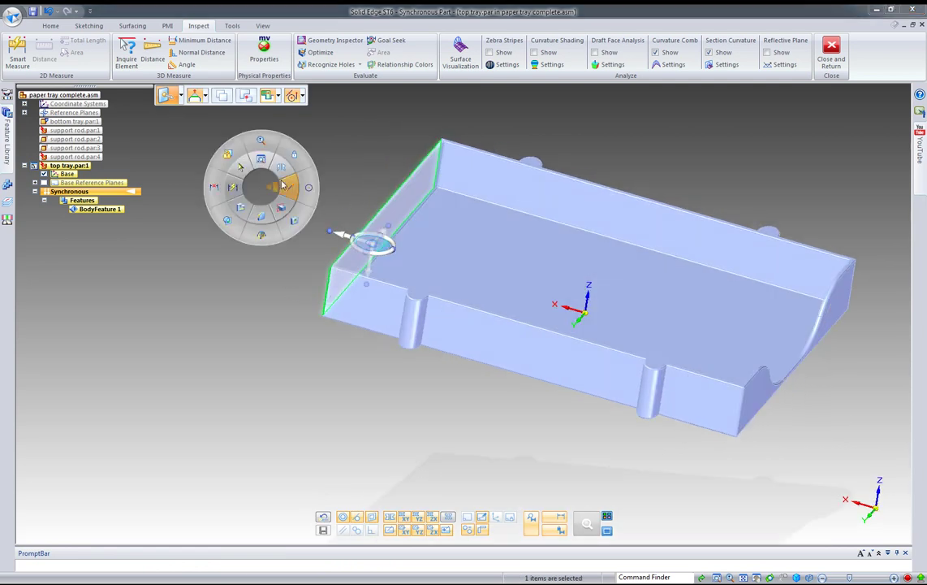
{"action": "left_click", "coordinate": [50, 25]}
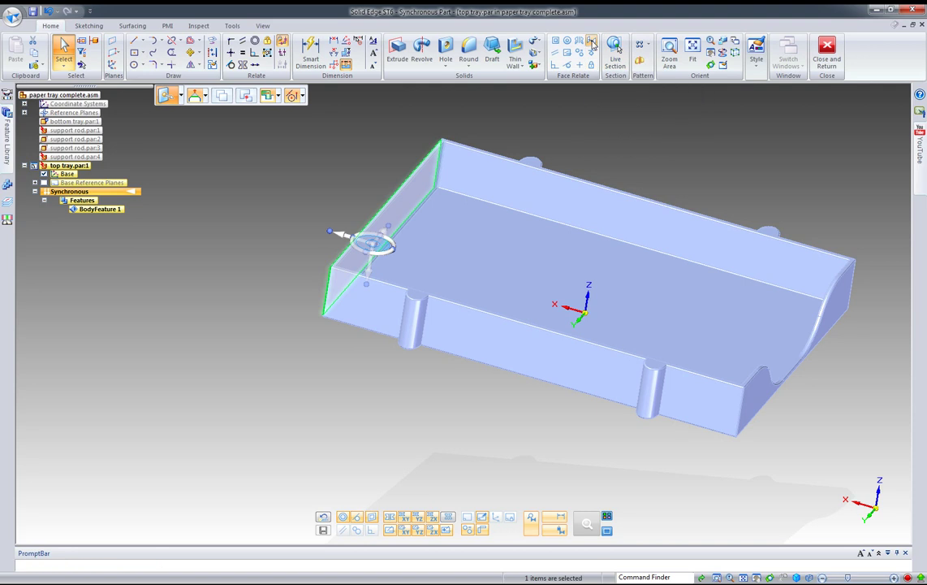
{"action": "key", "text": "Escape"}
Start a persistent offset relationship on the top tray's curved end face
{"action": "left_click", "coordinate": [410, 203]}
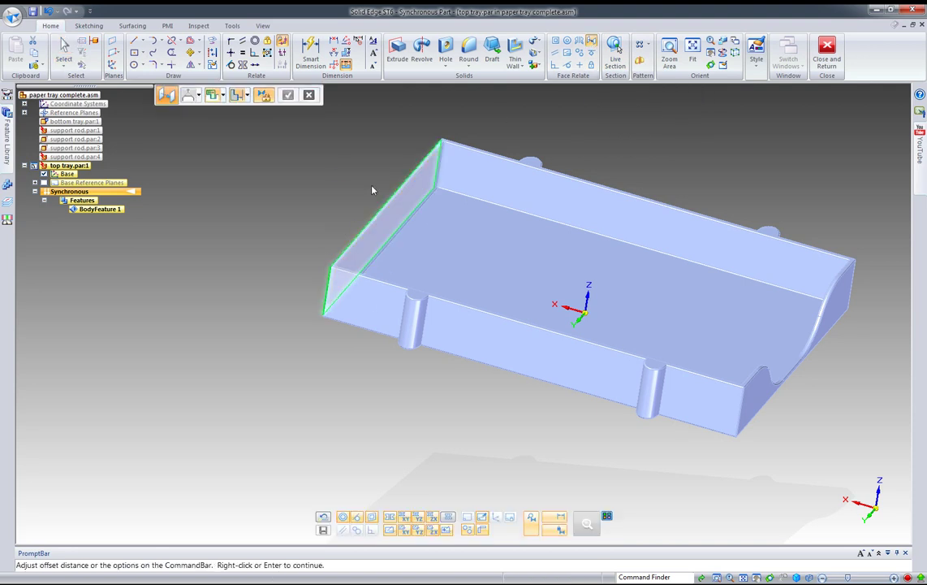
{"action": "left_click", "coordinate": [264, 97]}
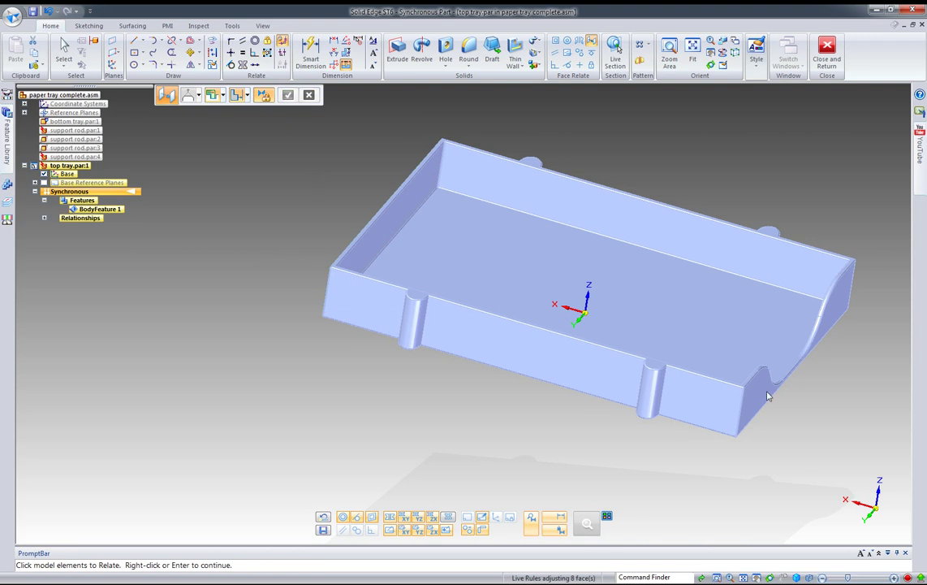
{"action": "middle_click_drag", "start_coordinate": [766, 393], "coordinate": [498, 459]}
{"action": "scroll", "coordinate": [355, 251], "scroll_direction": "up", "scroll_amount": 3}
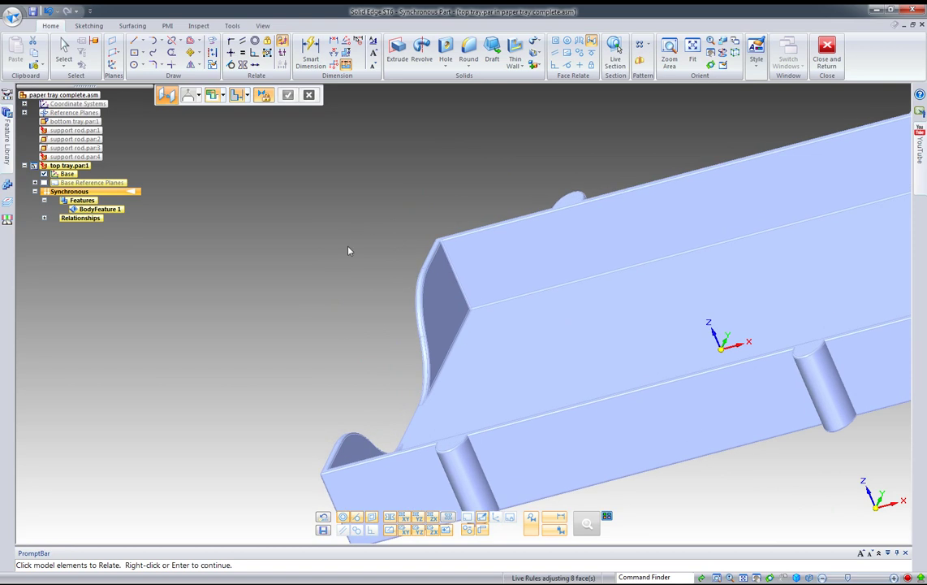
{"action": "middle_click_drag", "start_coordinate": [333, 259], "coordinate": [336, 329]}
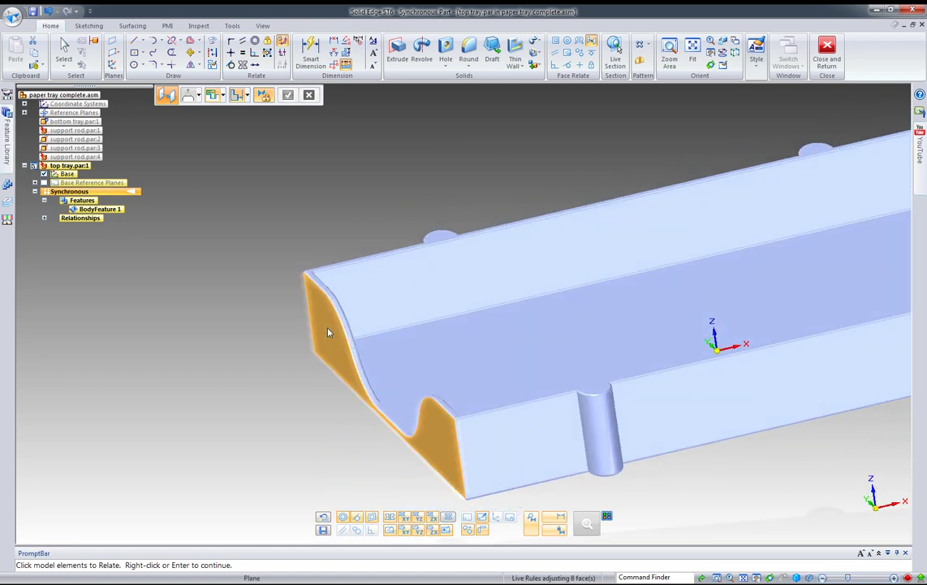
Pick the far end face as reference and apply the 3.18 mm offset
{"action": "left_click", "coordinate": [328, 330]}
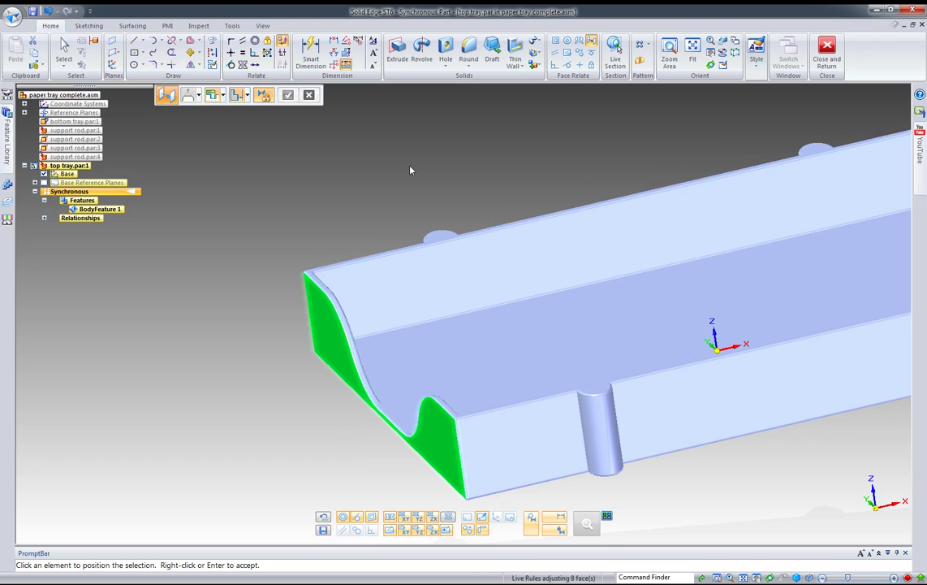
{"action": "middle_click_drag", "start_coordinate": [410, 170], "coordinate": [356, 180]}
{"action": "left_click", "coordinate": [439, 318]}
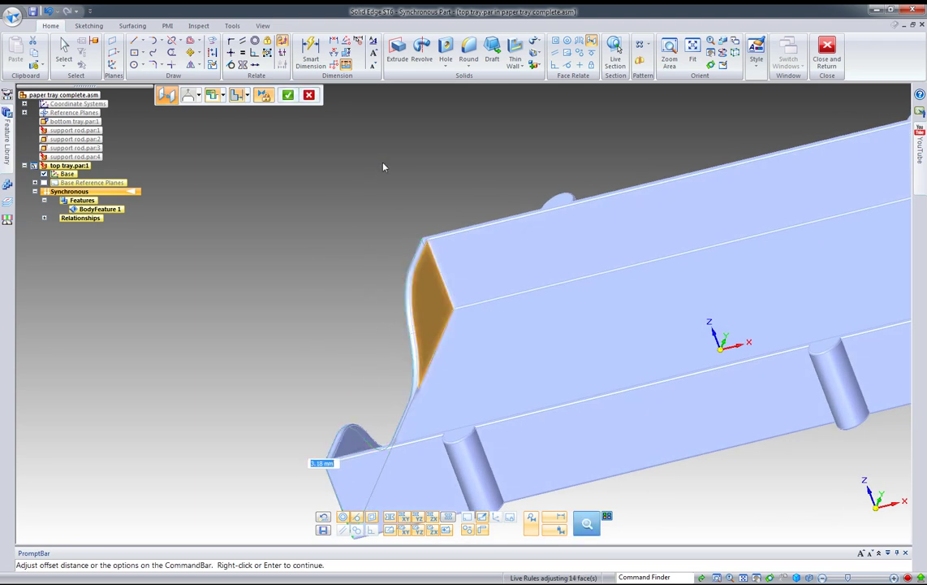
{"action": "key", "text": "Return"}
{"action": "middle_click_drag", "start_coordinate": [383, 167], "coordinate": [362, 159]}
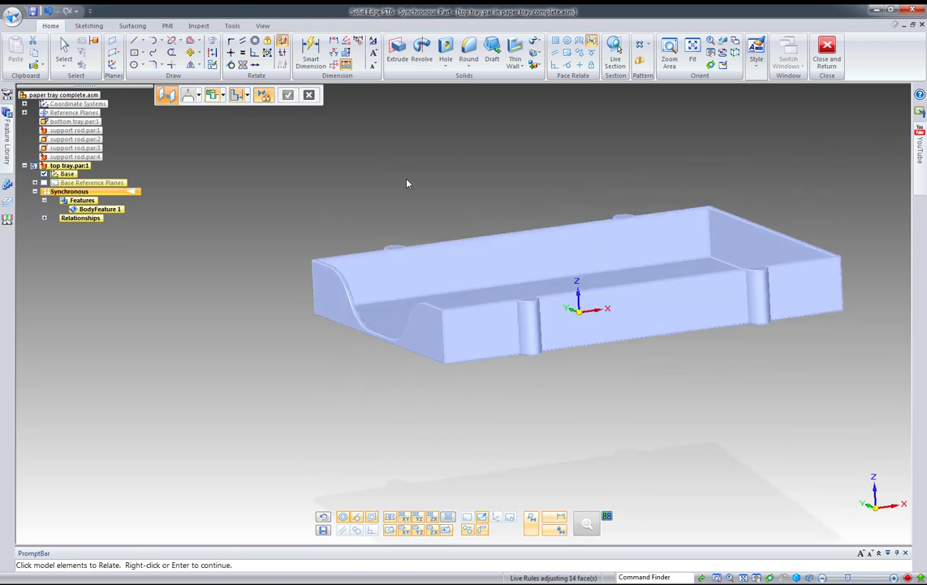
{"action": "right_click", "coordinate": [362, 158]}
Move the top tray's plain end face 51.08 mm further out along its axis
{"action": "left_click", "coordinate": [330, 301]}
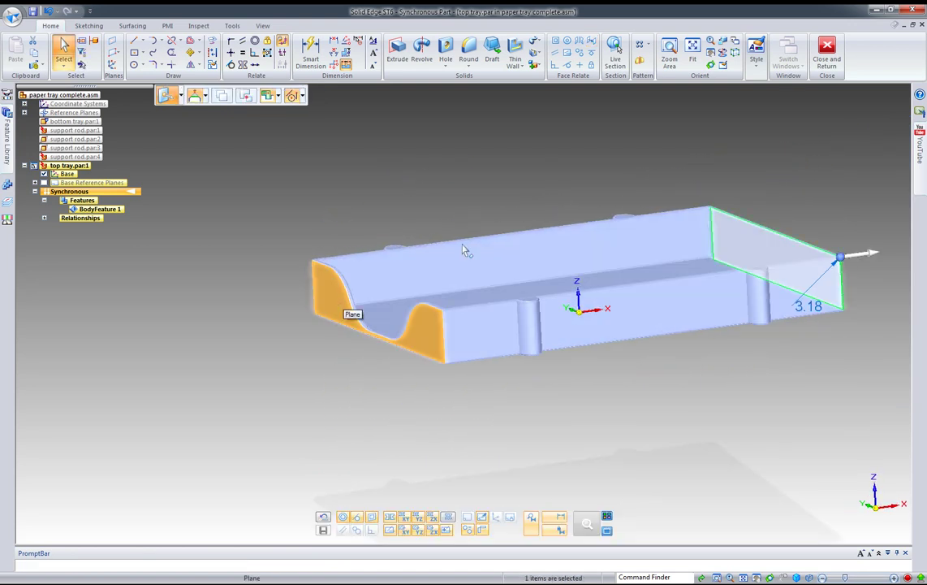
{"action": "key", "text": "Escape"}
{"action": "middle_click_drag", "start_coordinate": [352, 310], "coordinate": [728, 304]}
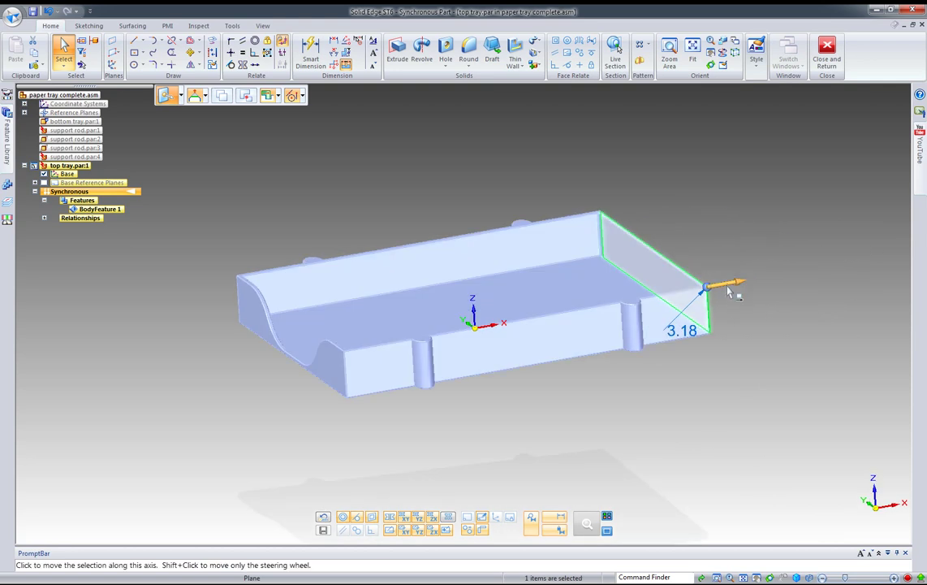
{"action": "left_click", "coordinate": [728, 286]}
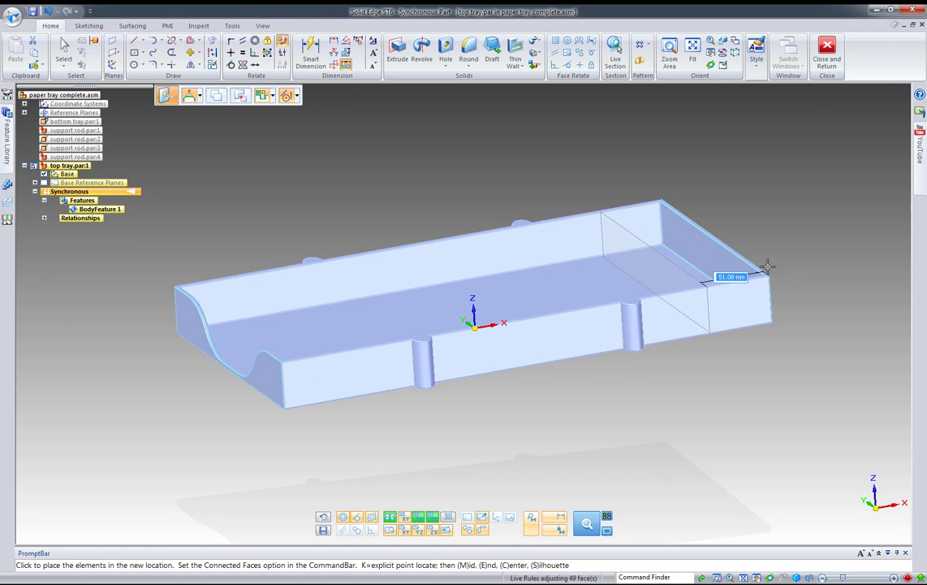
{"action": "left_click", "coordinate": [767, 267]}
{"action": "middle_click_drag", "start_coordinate": [263, 433], "coordinate": [400, 442]}
{"action": "key", "text": "Escape"}
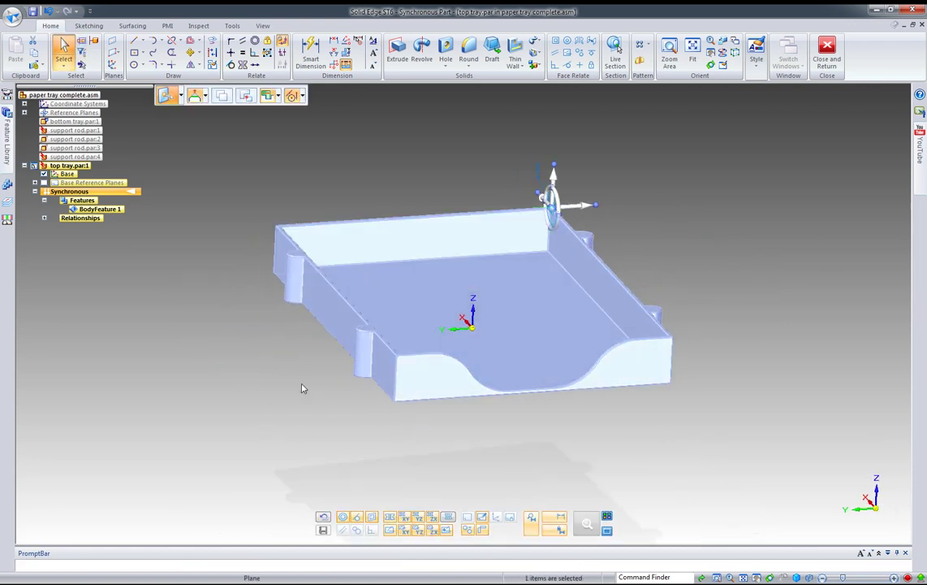
{"action": "left_click", "coordinate": [44, 174]}
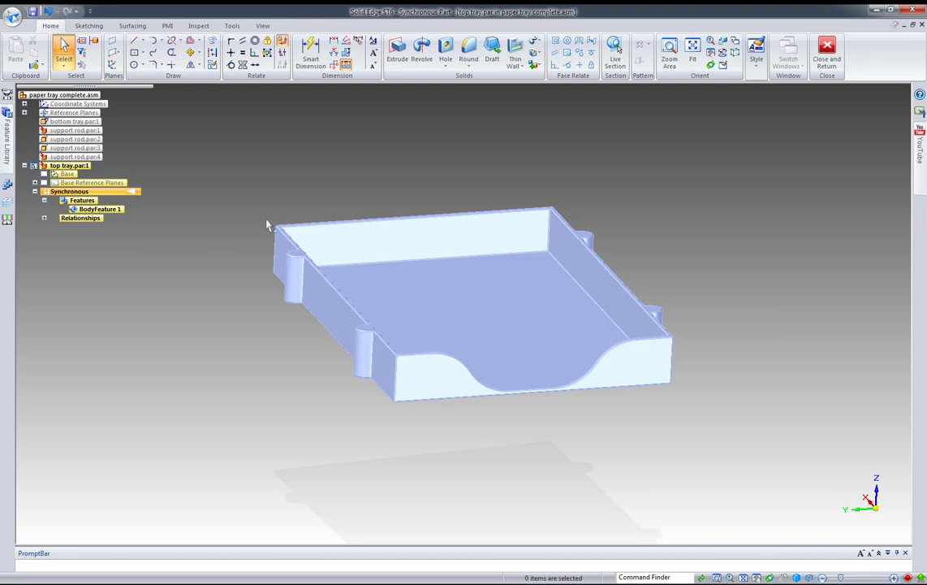
{"action": "left_click_drag", "start_coordinate": [225, 182], "coordinate": [529, 438]}
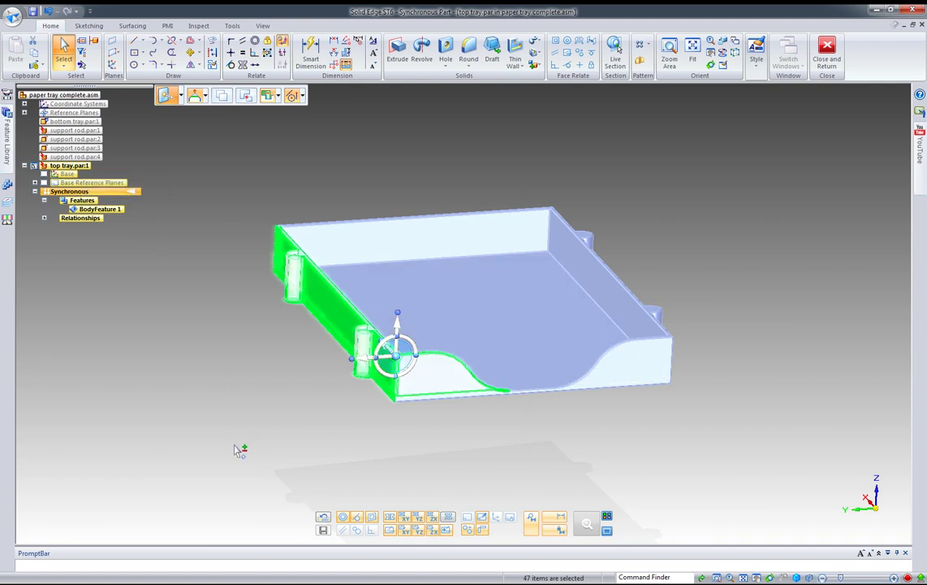
{"action": "left_click", "coordinate": [365, 362]}
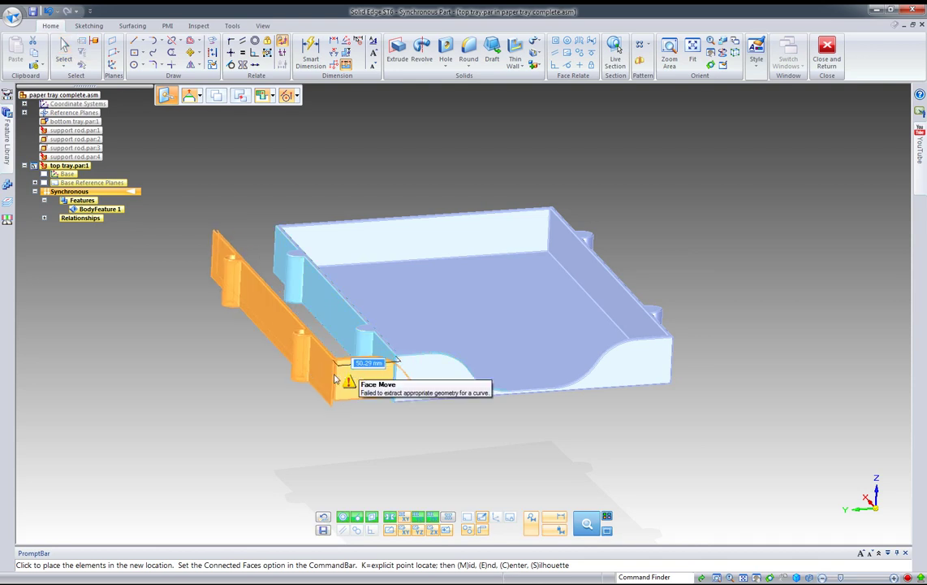
{"action": "key", "text": "Escape"}
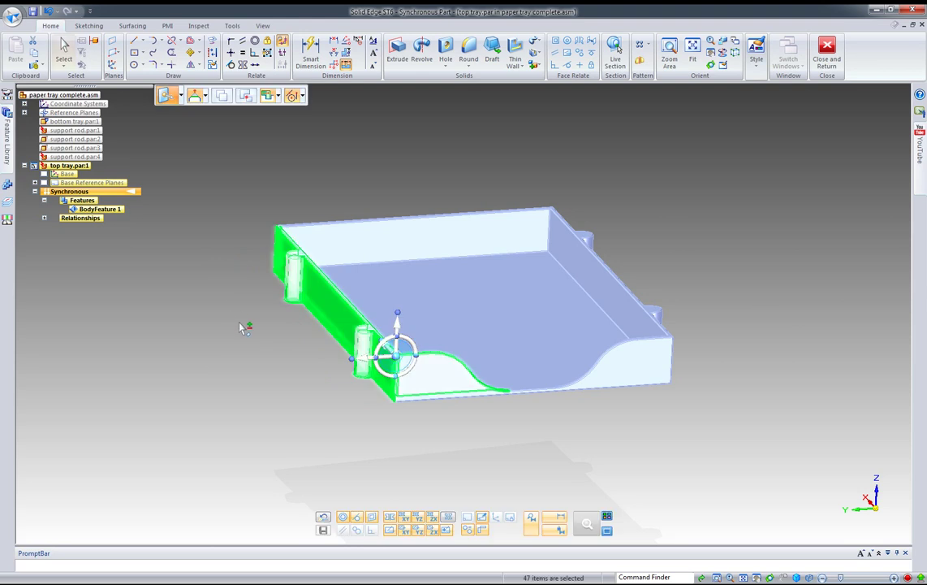
{"action": "middle_click_drag", "start_coordinate": [245, 325], "coordinate": [261, 265]}
Make the first rod boss's end face and cylinder rigid to each other
{"action": "left_click", "coordinate": [275, 374]}
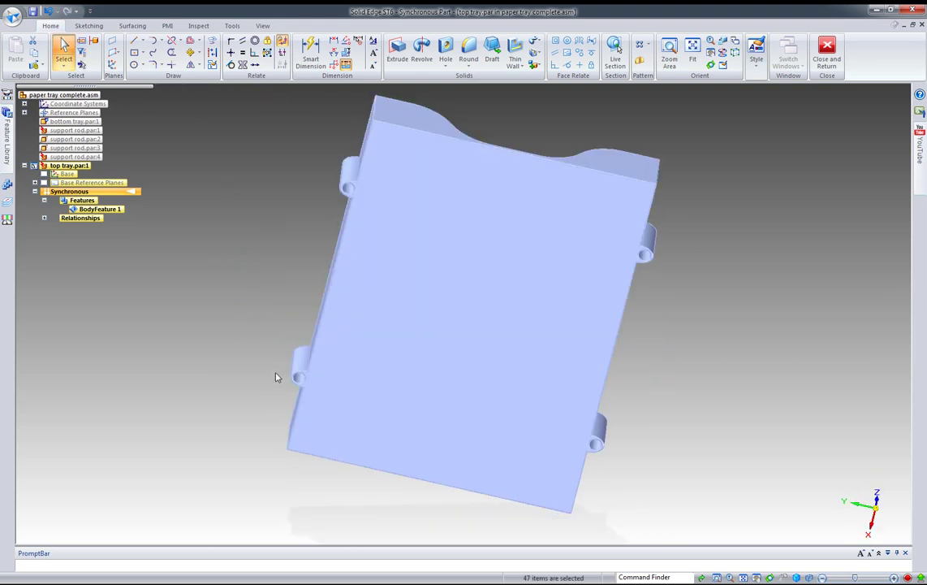
{"action": "scroll", "coordinate": [282, 439], "scroll_direction": "up", "scroll_amount": 5}
{"action": "right_click", "coordinate": [236, 374]}
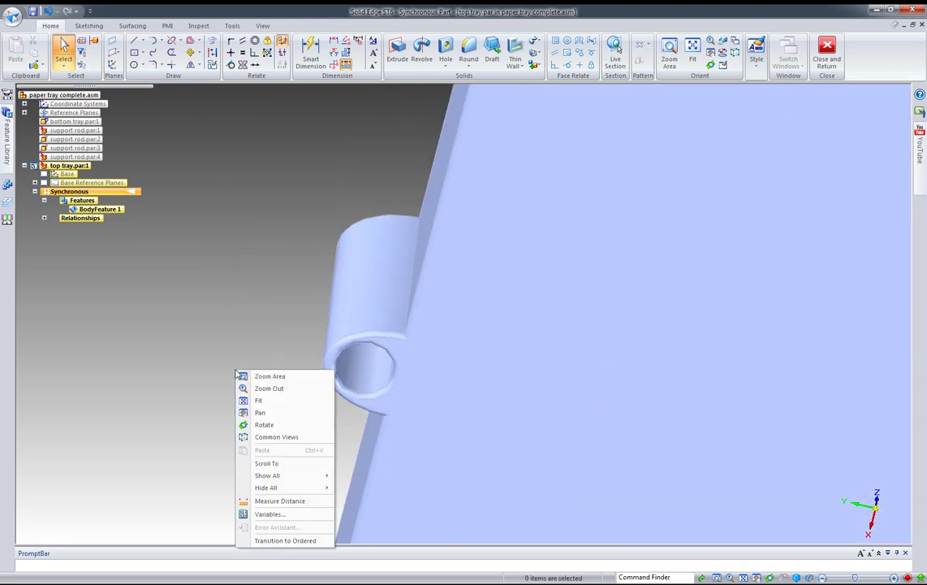
{"action": "right_click", "coordinate": [221, 345]}
{"action": "left_click", "coordinate": [259, 313]}
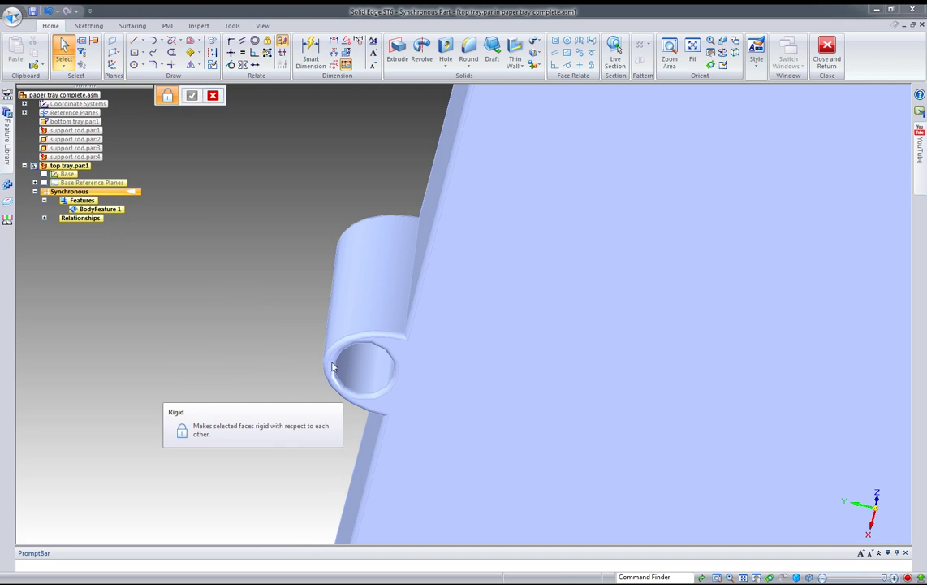
{"action": "left_click", "coordinate": [369, 368]}
{"action": "left_click", "coordinate": [372, 301]}
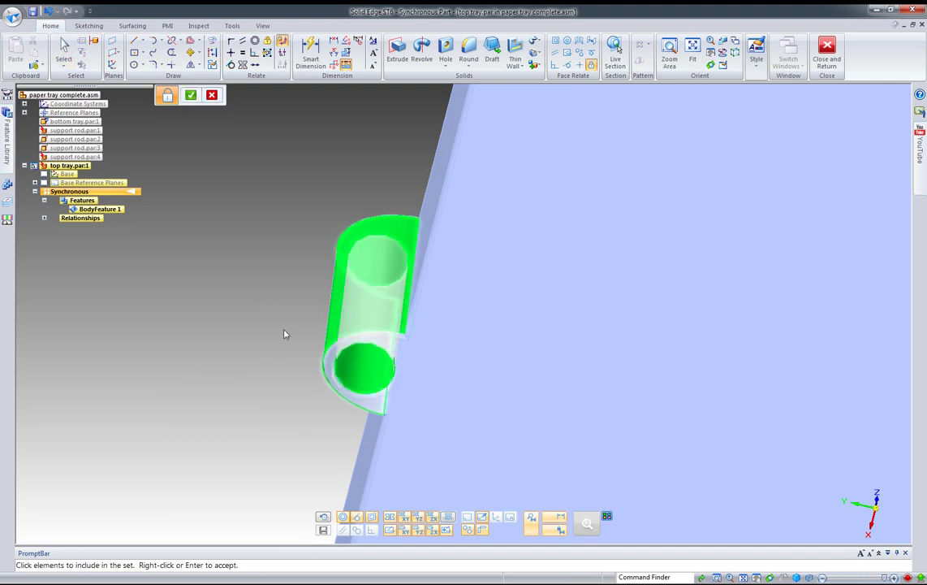
{"action": "right_click", "coordinate": [267, 335]}
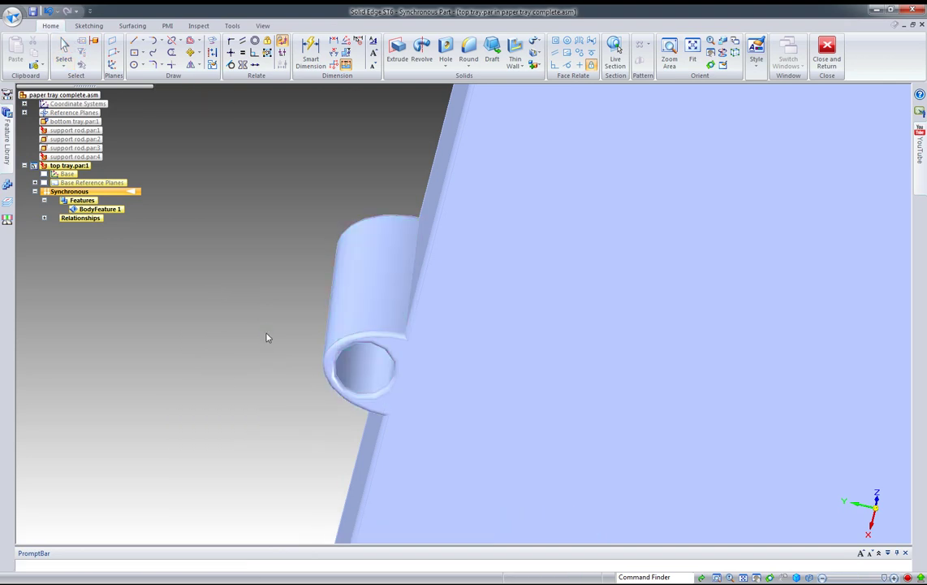
Hold the second boss rigid using its inner hole and outer cylinder faces
{"action": "scroll", "coordinate": [260, 298], "scroll_direction": "down", "scroll_amount": 5}
{"action": "middle_click_drag", "start_coordinate": [260, 298], "coordinate": [271, 385]}
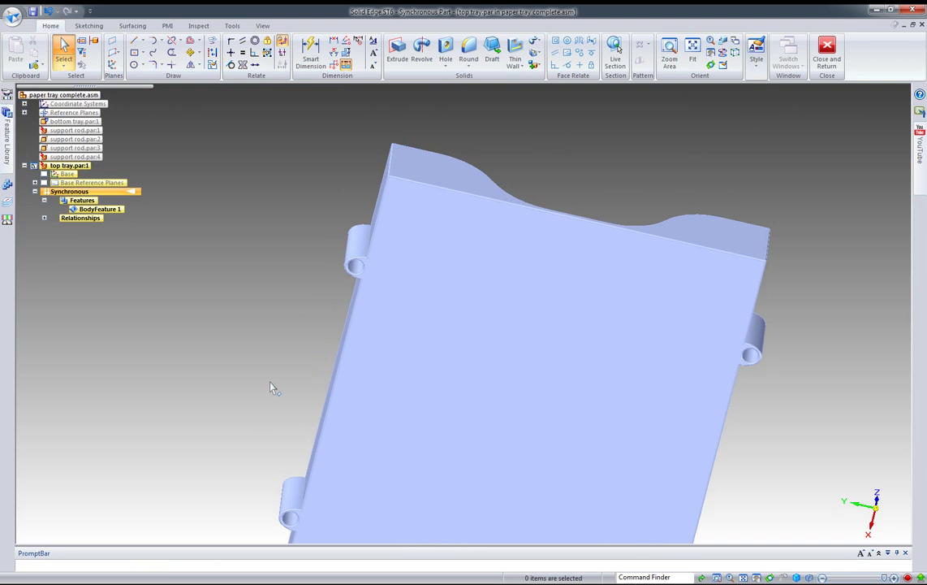
{"action": "scroll", "coordinate": [311, 340], "scroll_direction": "up", "scroll_amount": 5}
{"action": "right_click_drag", "start_coordinate": [310, 338], "coordinate": [344, 306]}
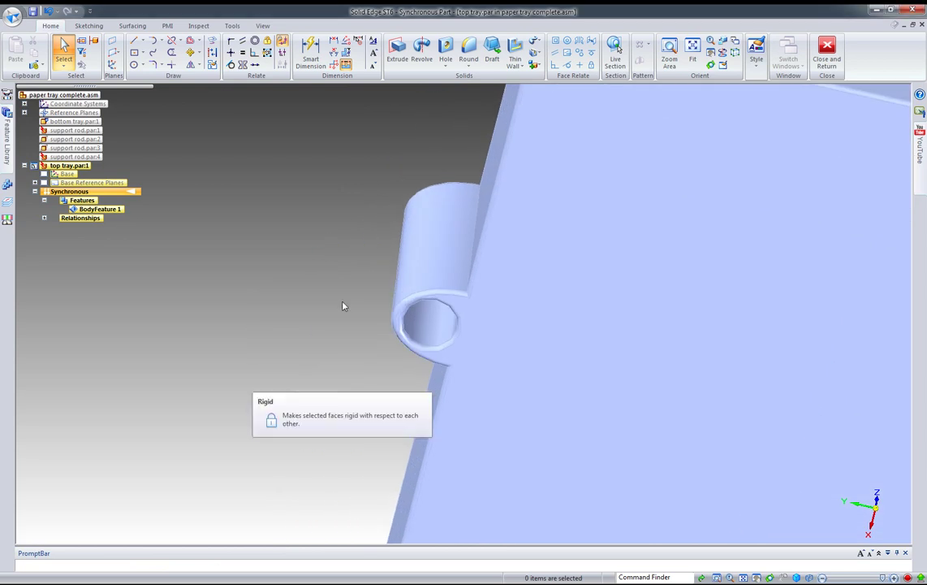
{"action": "left_click", "coordinate": [431, 322]}
{"action": "left_click", "coordinate": [432, 265]}
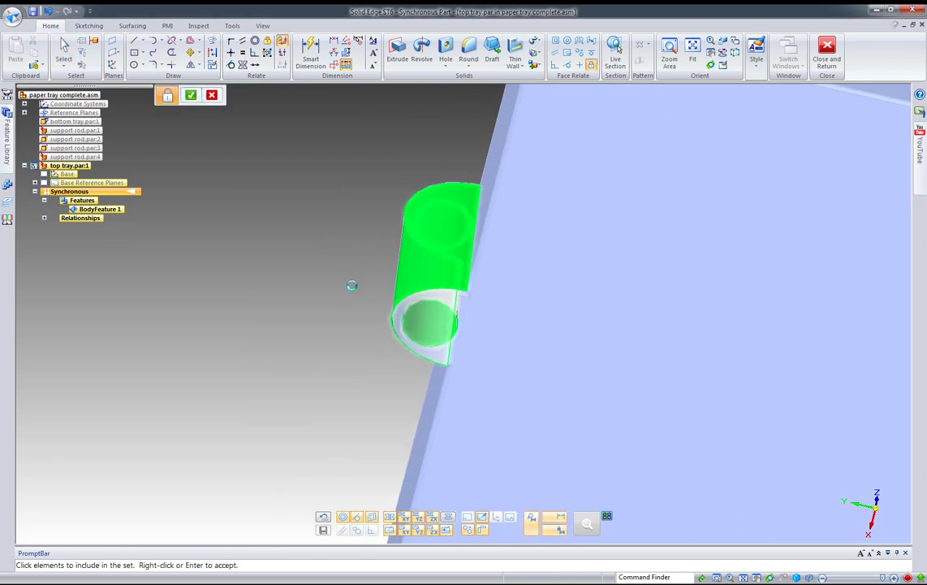
{"action": "right_click", "coordinate": [353, 289]}
Make the third rod boss's end face and cylinder a rigid set
{"action": "scroll", "coordinate": [313, 323], "scroll_direction": "down", "scroll_amount": 3}
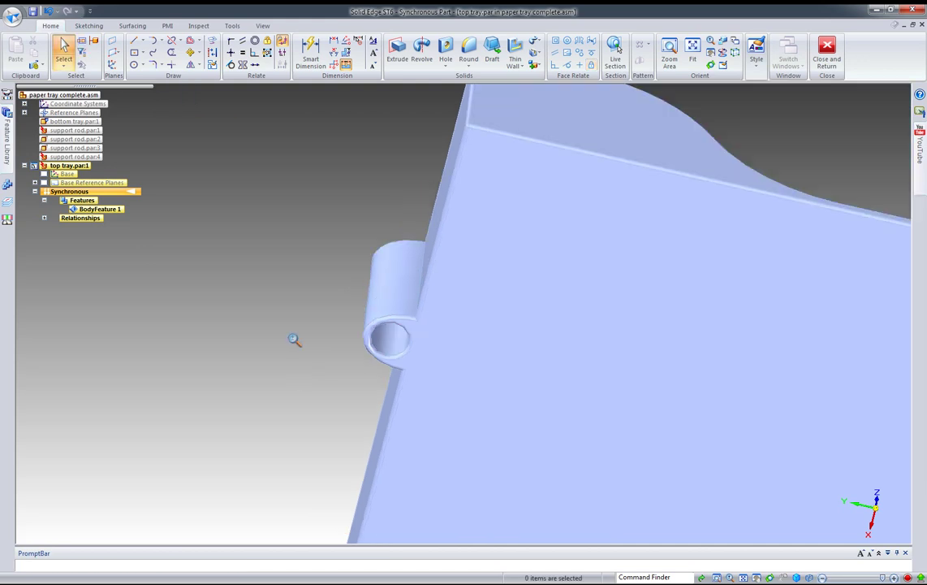
{"action": "middle_click_drag", "start_coordinate": [294, 337], "coordinate": [265, 192]}
{"action": "middle_click_drag", "start_coordinate": [739, 441], "coordinate": [672, 420]}
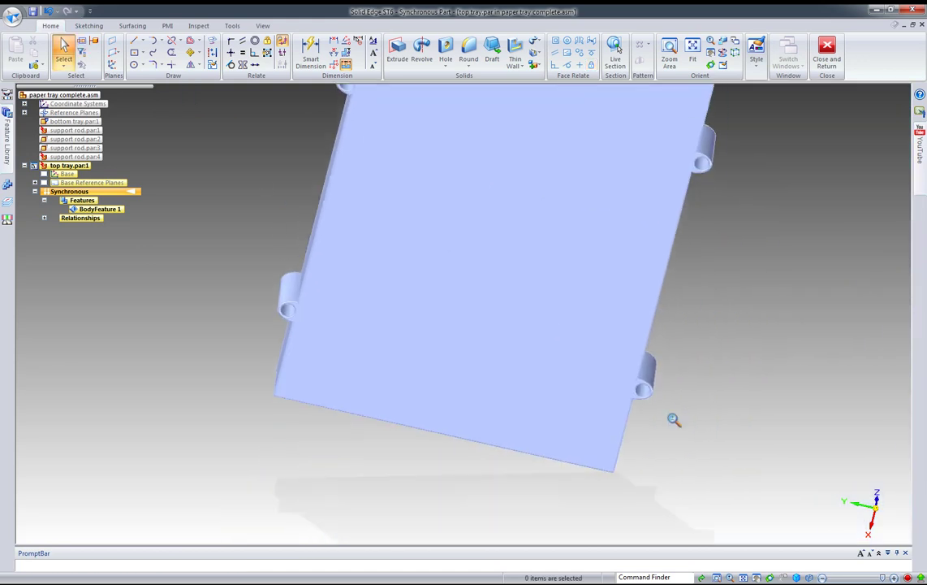
{"action": "scroll", "coordinate": [687, 370], "scroll_direction": "up", "scroll_amount": 3}
{"action": "right_click", "coordinate": [686, 370]}
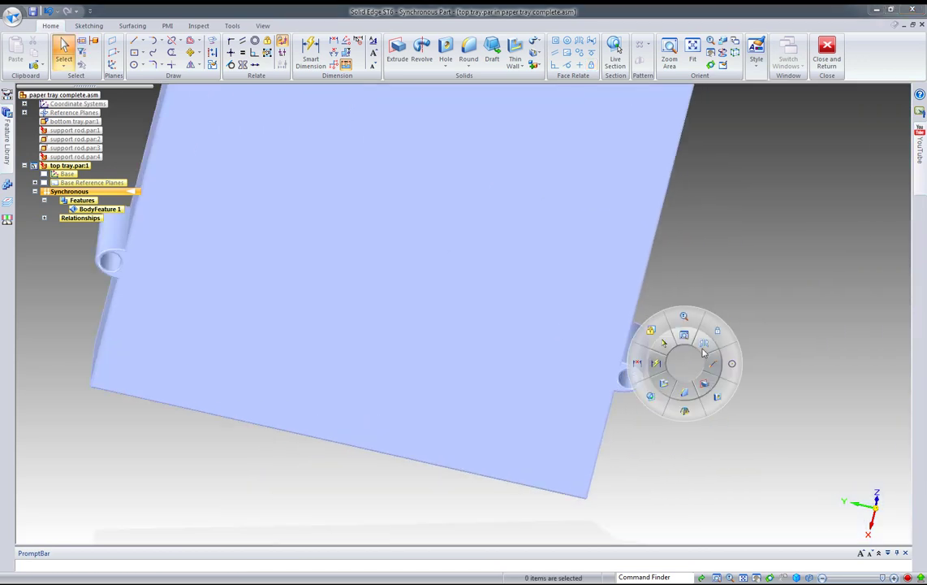
{"action": "left_click", "coordinate": [714, 332]}
{"action": "left_click", "coordinate": [630, 382]}
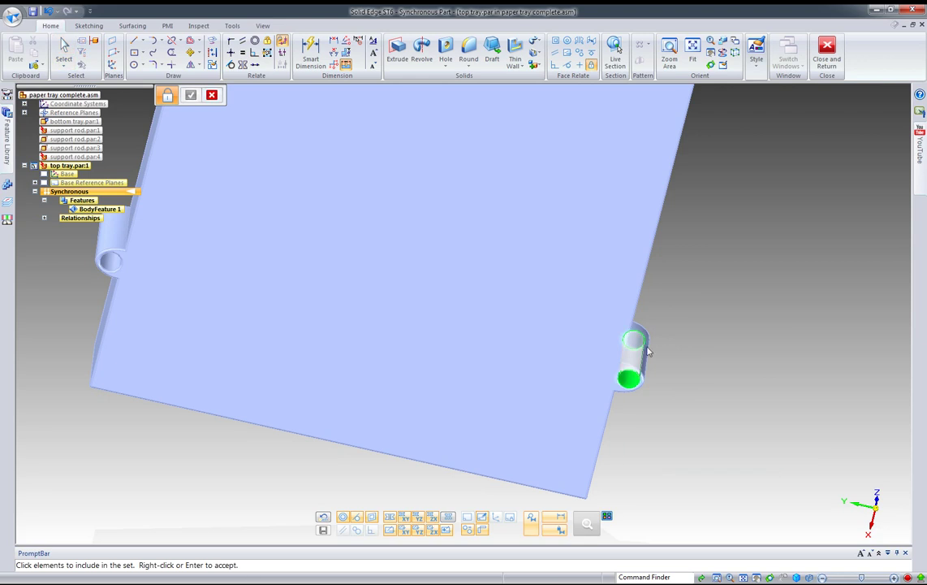
{"action": "left_click", "coordinate": [635, 349]}
{"action": "right_click", "coordinate": [685, 347]}
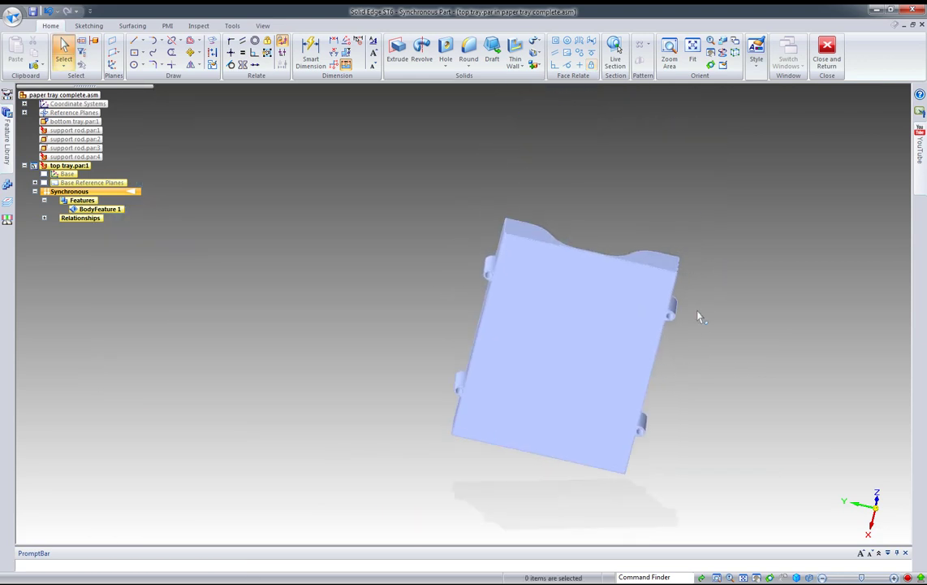
Make the fourth boss cylinder rigid, then view the tray in a fitted isometric
{"action": "scroll", "coordinate": [690, 341], "scroll_direction": "up", "scroll_amount": 5}
{"action": "right_click_drag", "start_coordinate": [668, 346], "coordinate": [704, 310]}
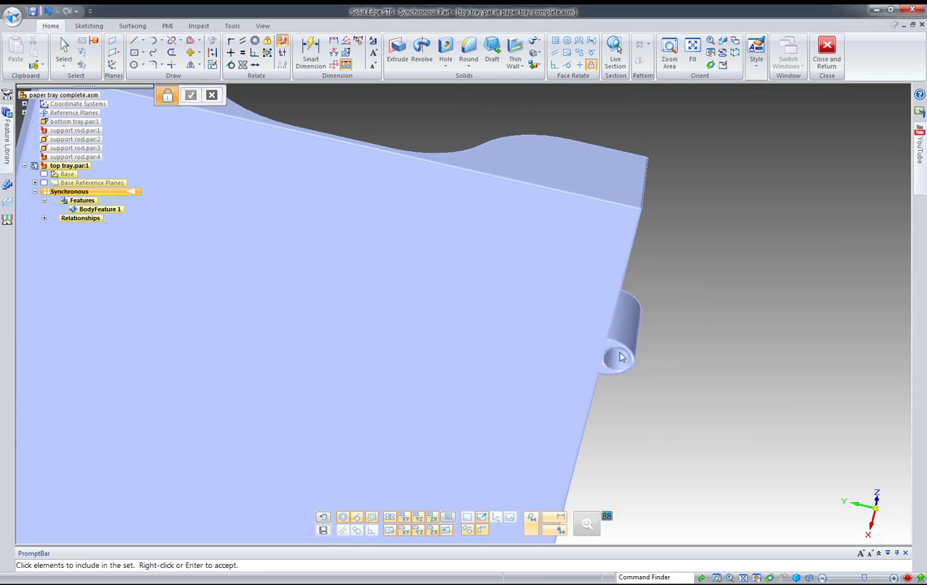
{"action": "left_click", "coordinate": [617, 358]}
{"action": "right_click", "coordinate": [682, 328]}
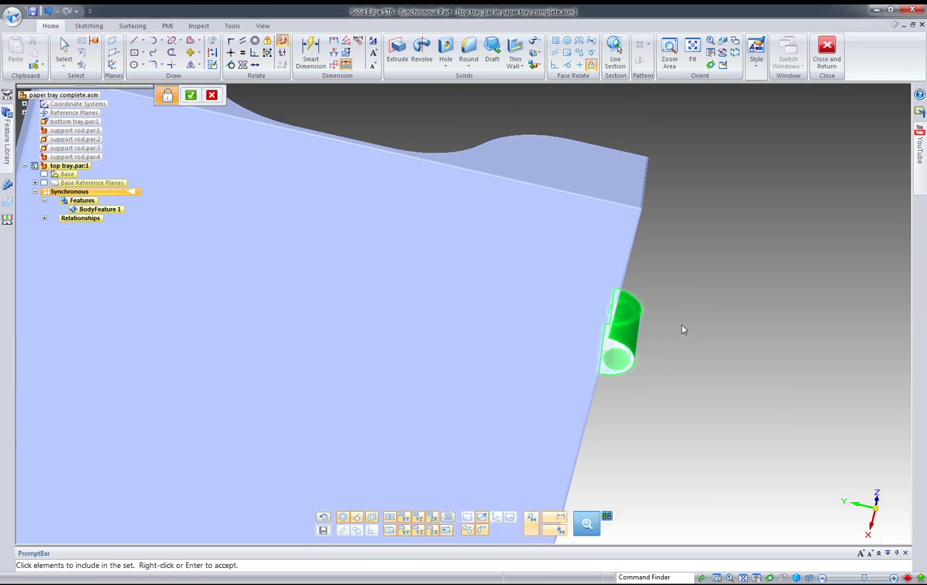
{"action": "right_click", "coordinate": [689, 337]}
{"action": "scroll", "coordinate": [708, 370], "scroll_direction": "down", "scroll_amount": 5}
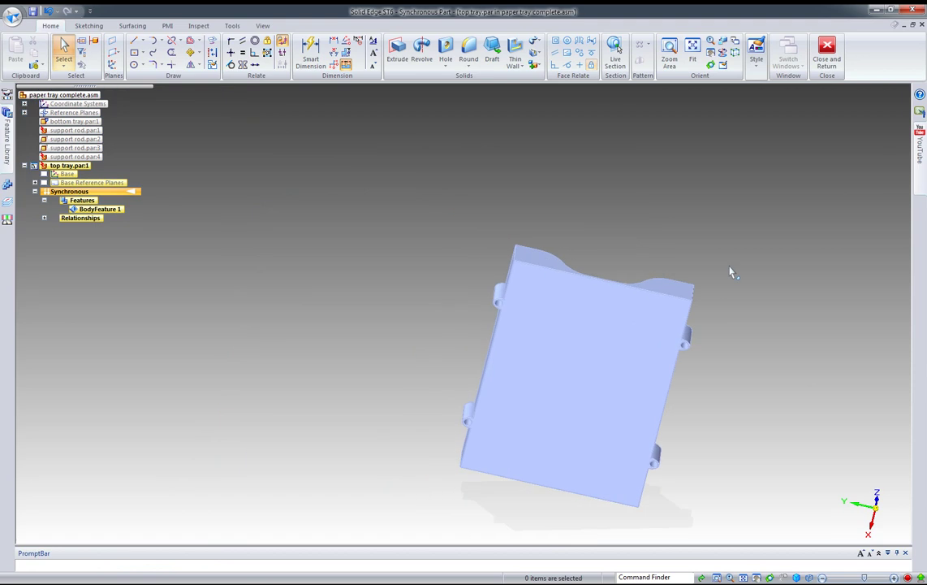
{"action": "key", "text": "ctrl+i"}
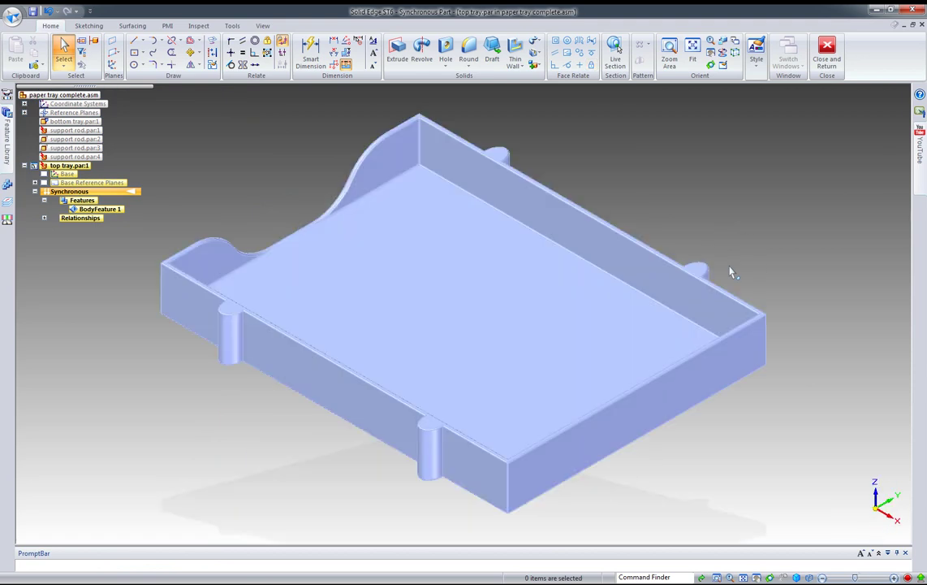
{"action": "middle_click_drag", "start_coordinate": [261, 424], "coordinate": [317, 328]}
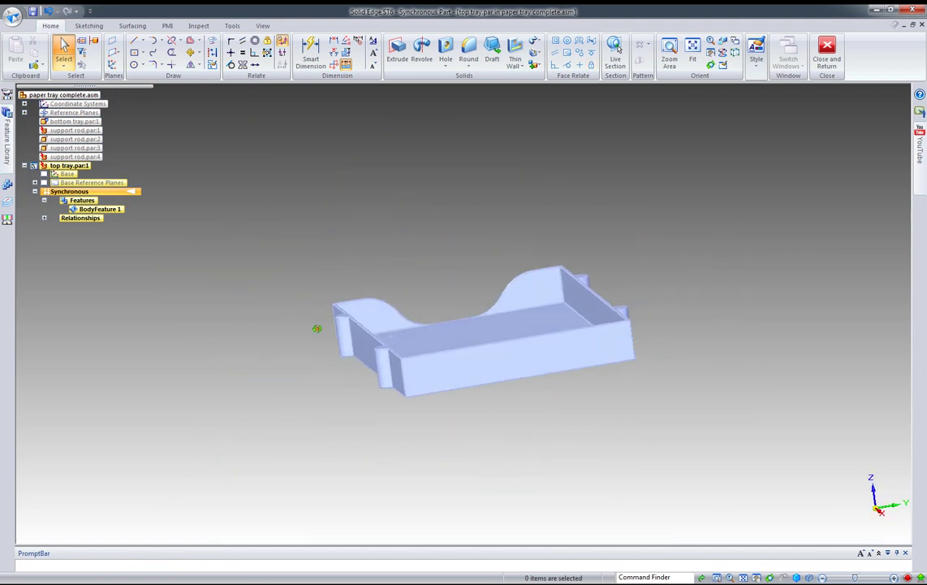
{"action": "left_click_drag", "start_coordinate": [287, 263], "coordinate": [460, 421]}
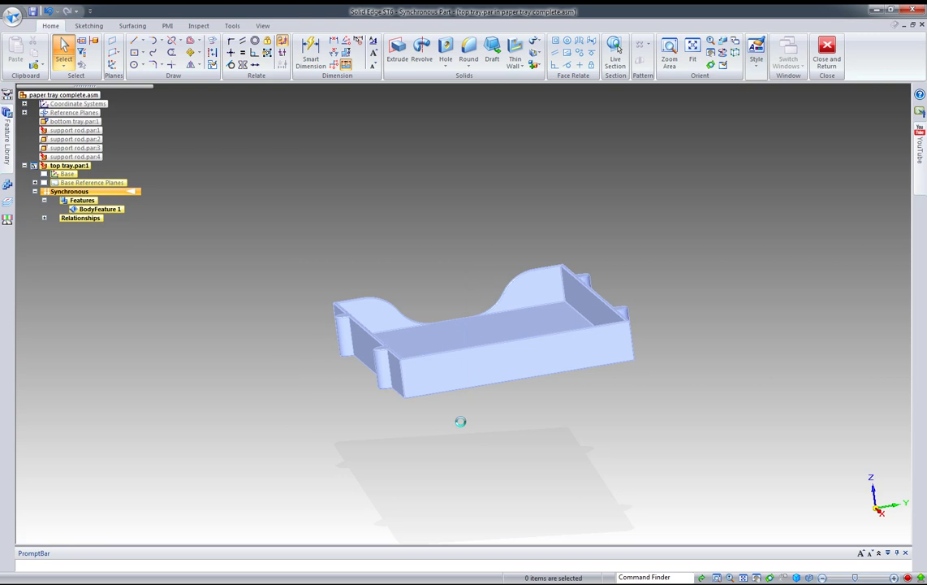
Move the top tray's end 25 mm along its axis and return to the assembly
{"action": "left_click", "coordinate": [350, 385]}
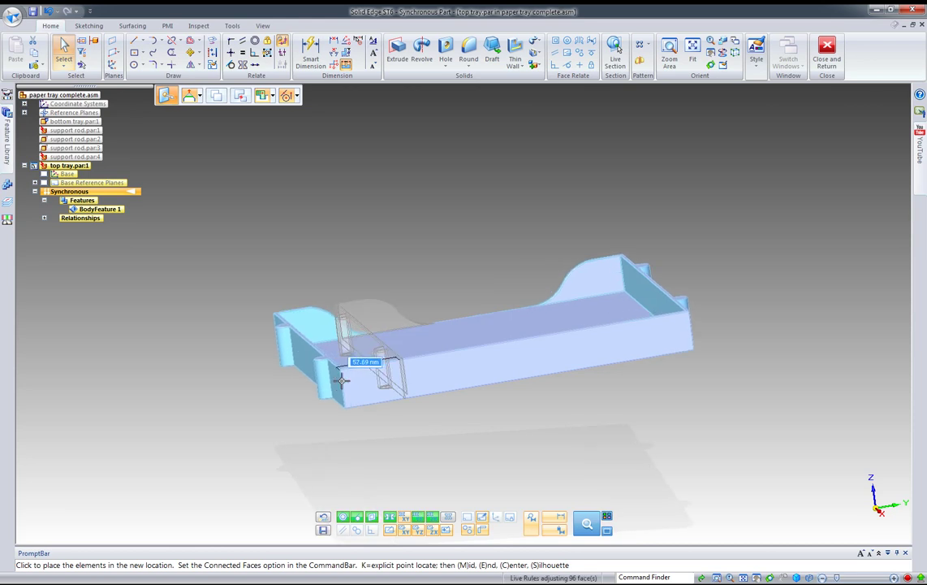
{"action": "type", "text": "25mm"}
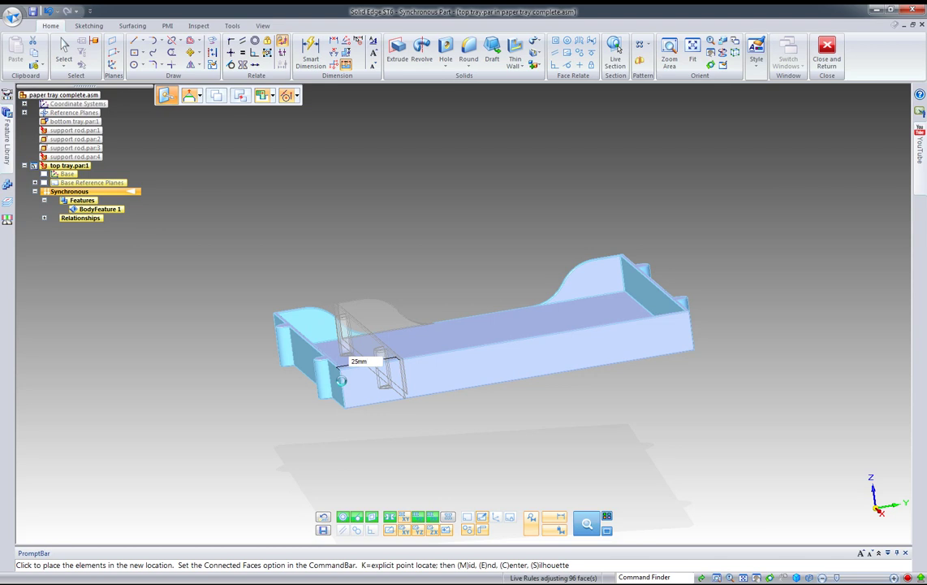
{"action": "key", "text": "Return"}
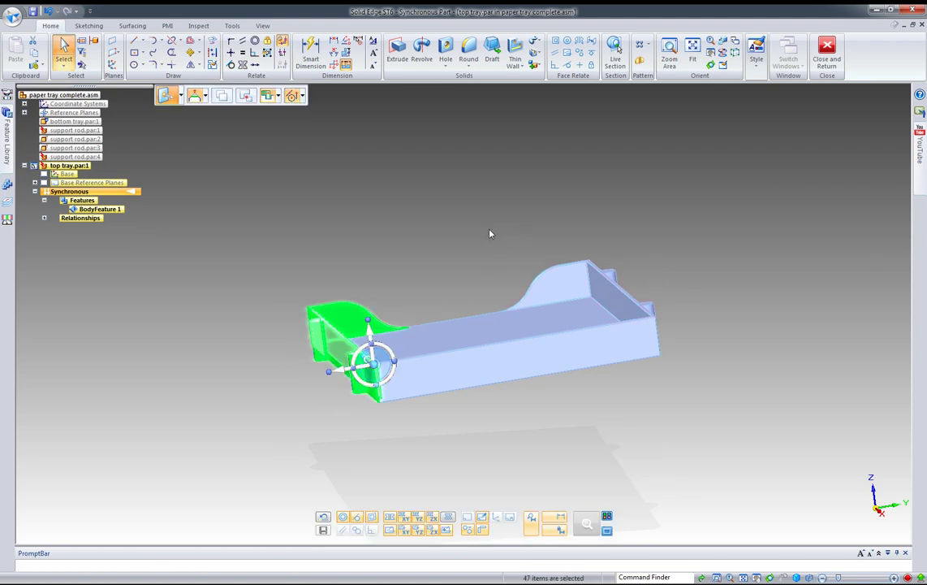
{"action": "left_click", "coordinate": [493, 182]}
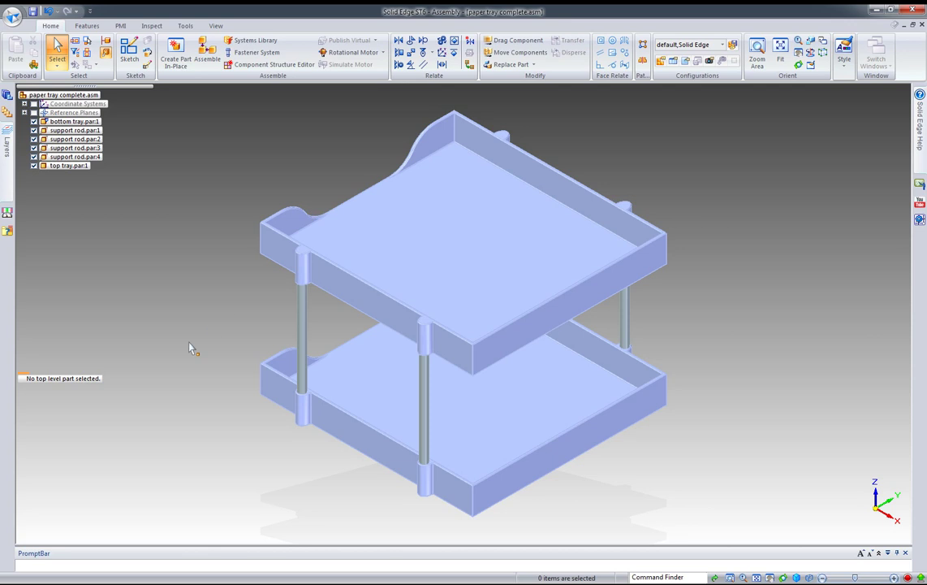
{"action": "key", "text": "ctrl+l"}
{"action": "scroll", "coordinate": [365, 274], "scroll_direction": "down", "scroll_amount": 2}
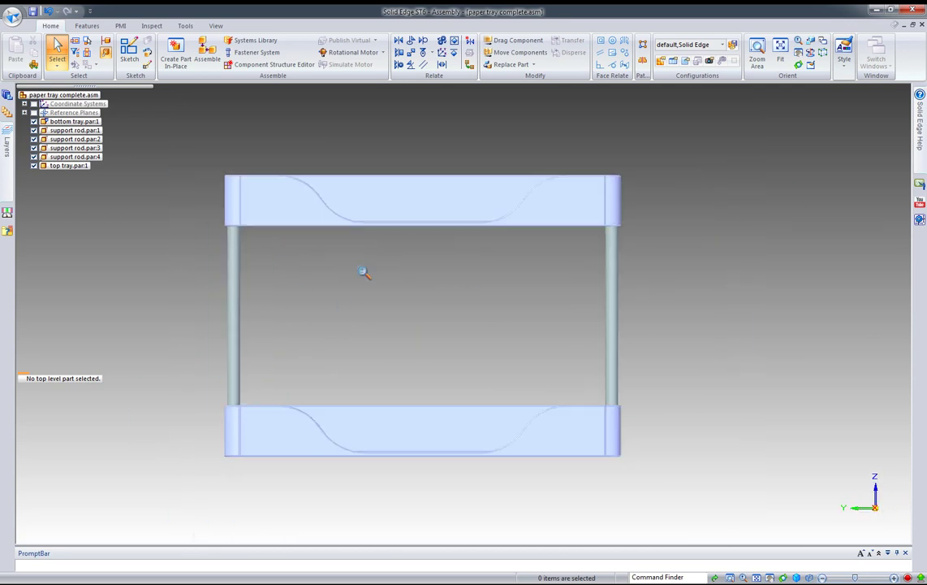
{"action": "scroll", "coordinate": [364, 273], "scroll_direction": "down", "scroll_amount": 1}
{"action": "left_click_drag", "start_coordinate": [254, 169], "coordinate": [468, 453]}
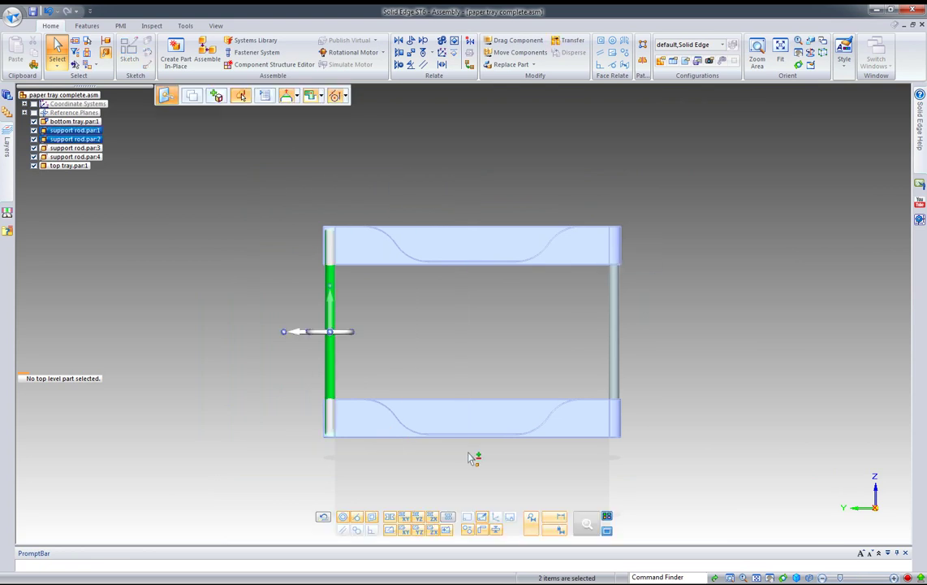
{"action": "left_click", "coordinate": [301, 331]}
{"action": "left_click", "coordinate": [331, 338]}
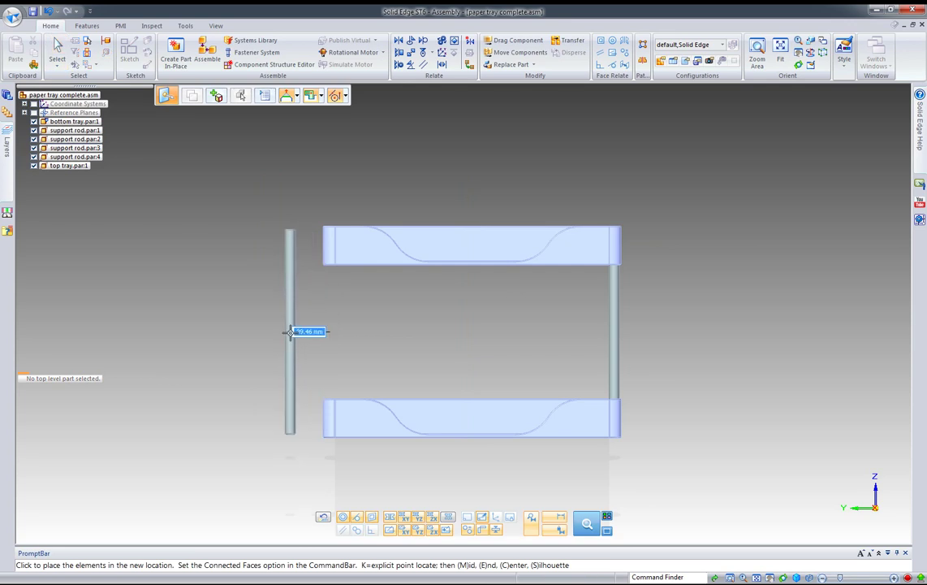
{"action": "key", "text": "Escape"}
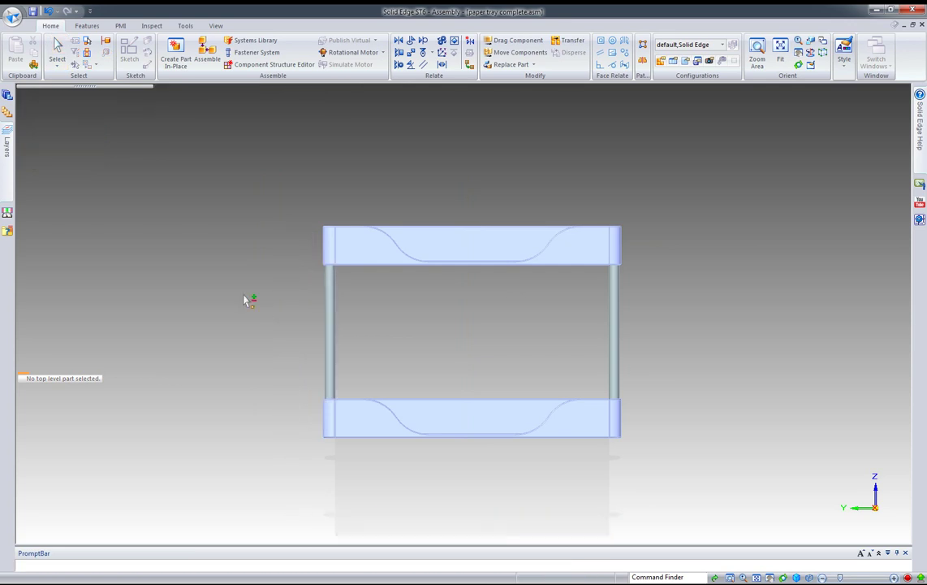
{"action": "key", "text": "Escape"}
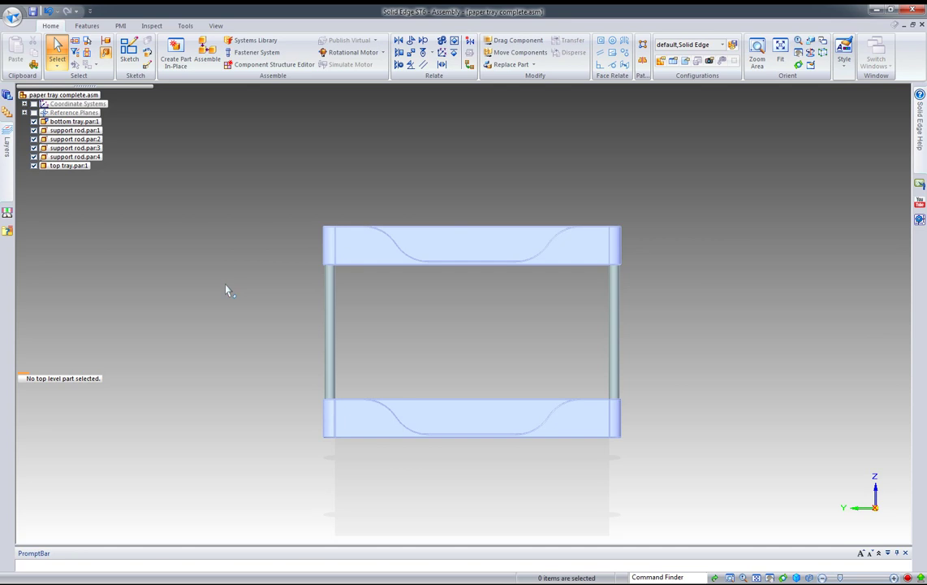
Fence-select the left ends of both trays and rods and move them 25 mm horizontally
{"action": "left_click_drag", "start_coordinate": [262, 187], "coordinate": [474, 474]}
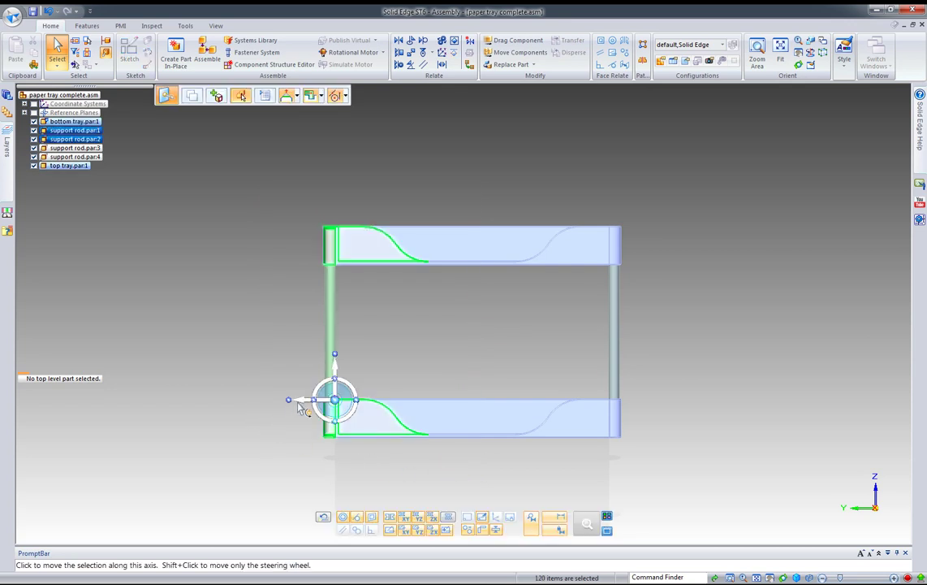
{"action": "left_click", "coordinate": [304, 402]}
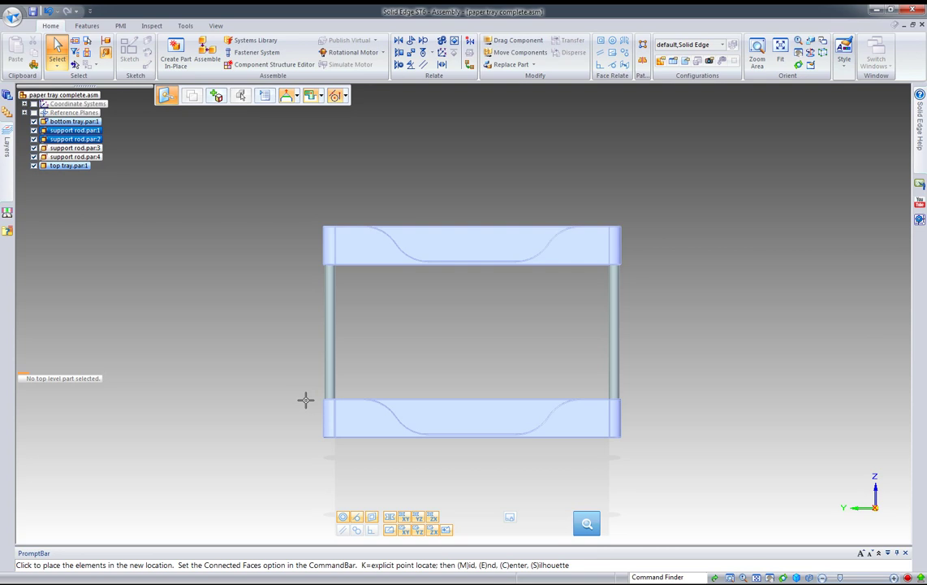
{"action": "left_click", "coordinate": [305, 399]}
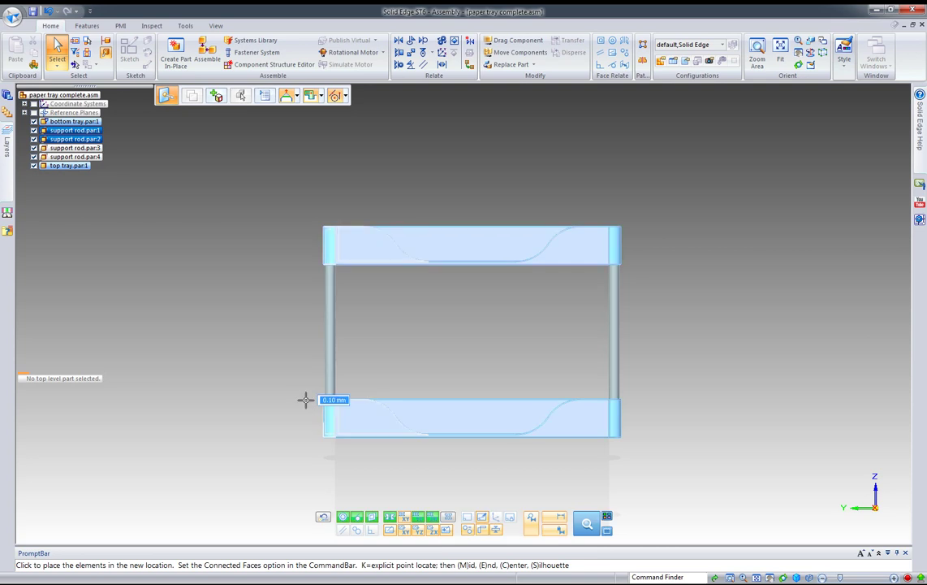
{"action": "type", "text": "28.9"}
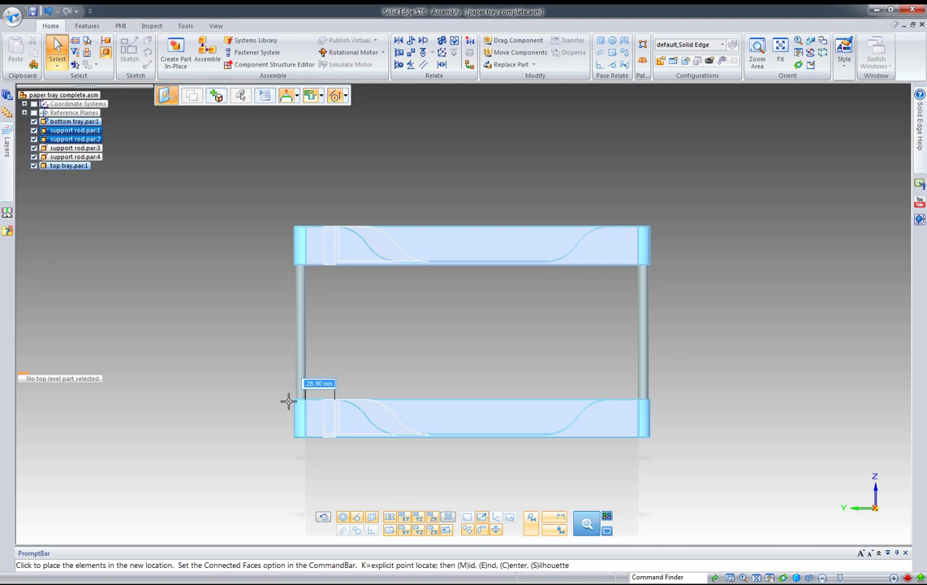
{"action": "type", "text": "25"}
{"action": "key", "text": "Return"}
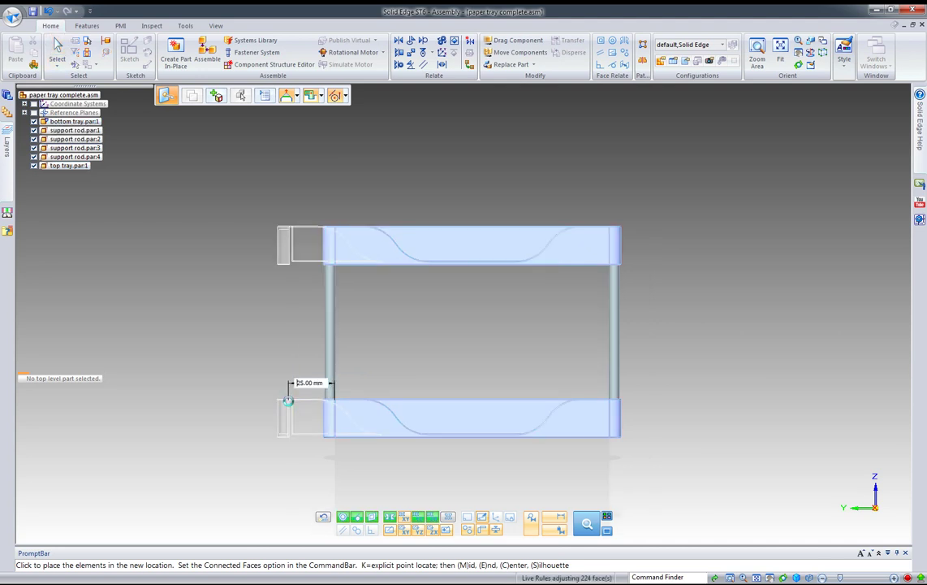
{"action": "left_click", "coordinate": [288, 401]}
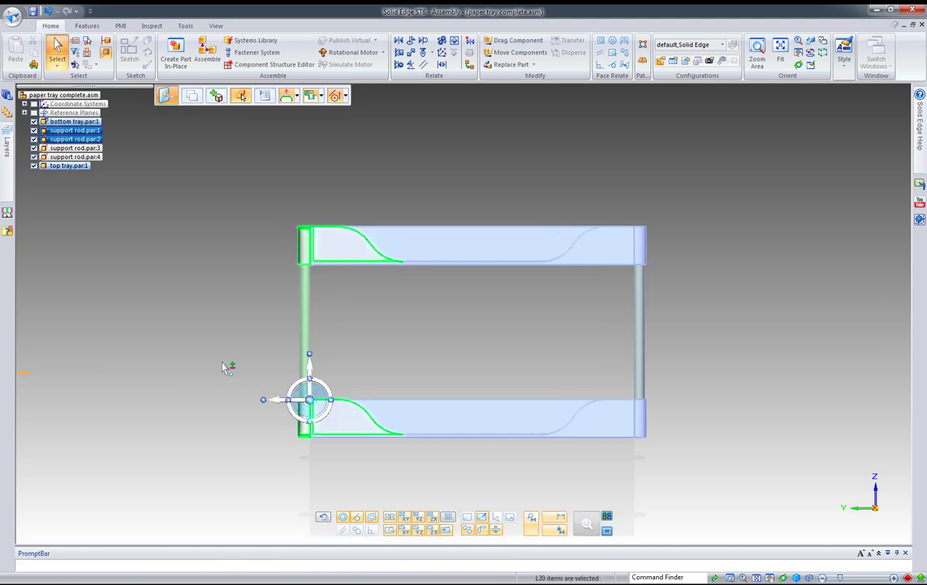
{"action": "middle_click_drag", "start_coordinate": [224, 361], "coordinate": [207, 346]}
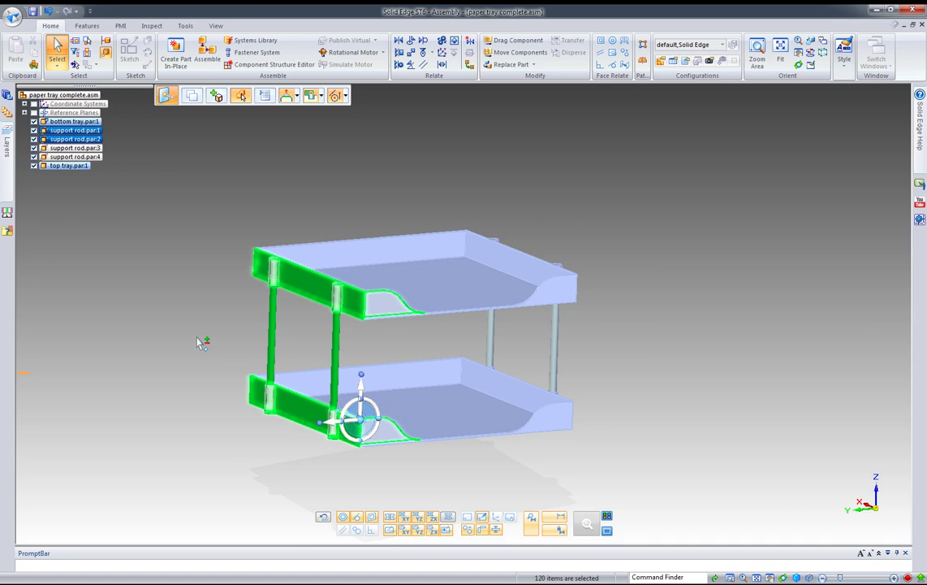
{"action": "left_click", "coordinate": [200, 340]}
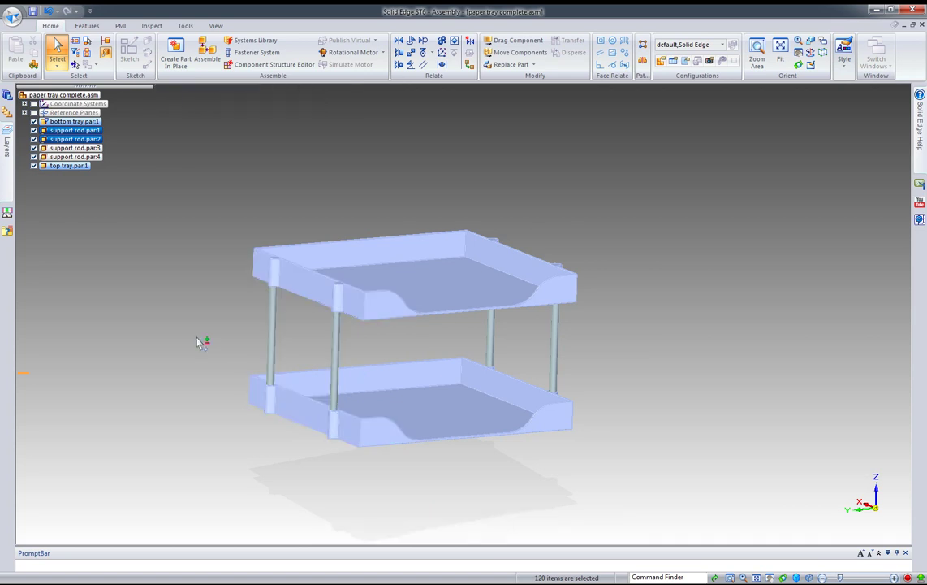
{"action": "middle_click_drag", "start_coordinate": [185, 370], "coordinate": [325, 385]}
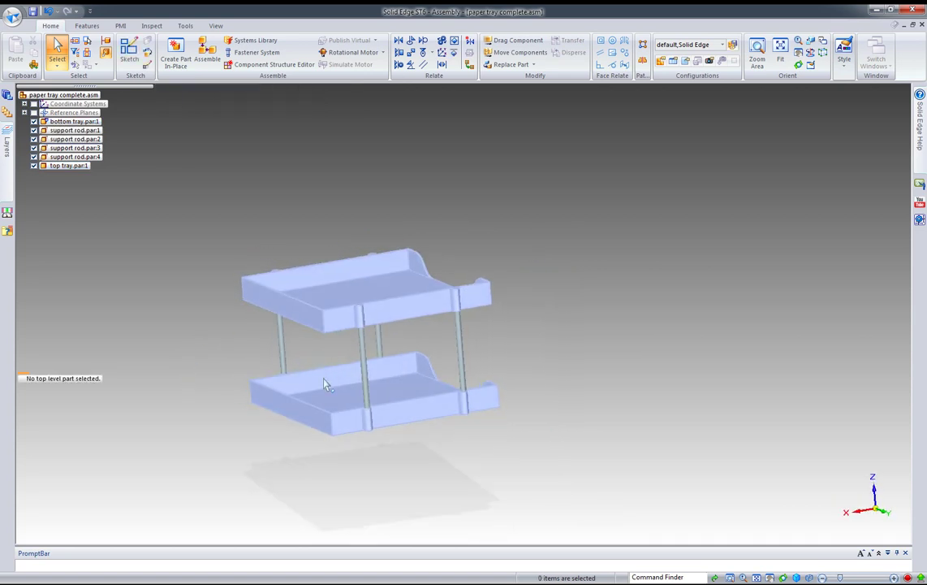
Select the bottom tray's front face plus the top tray's coplanar front face
{"action": "left_click", "coordinate": [278, 410]}
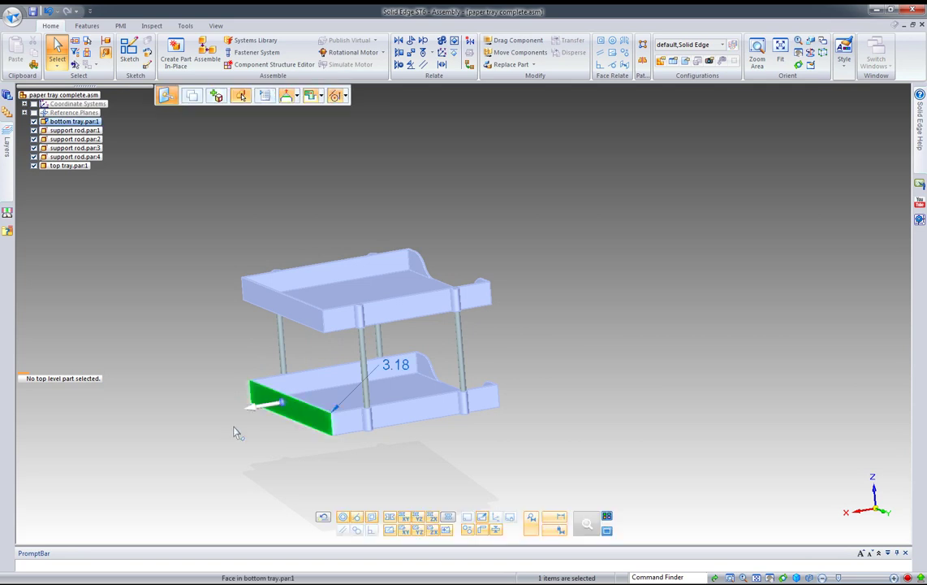
{"action": "key", "text": "space"}
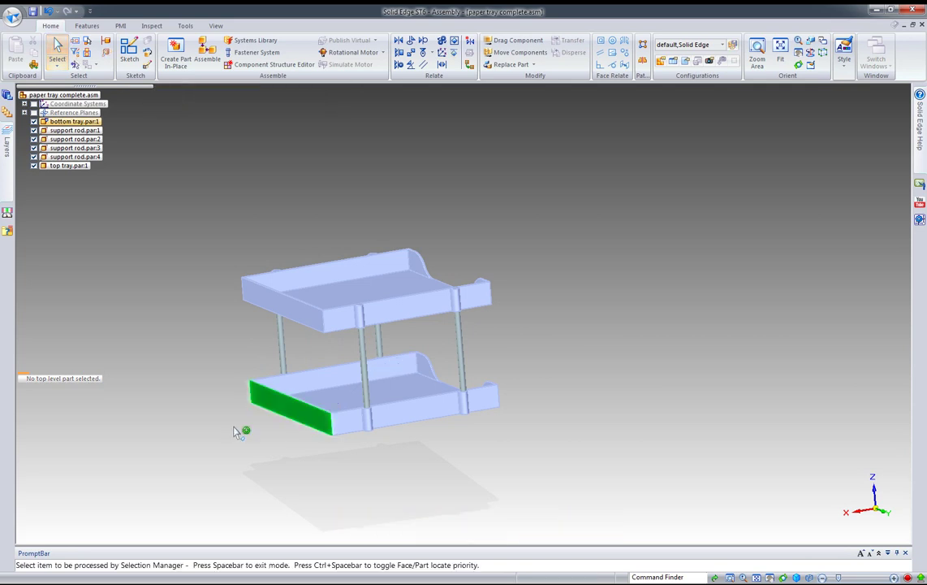
{"action": "right_click", "coordinate": [289, 415]}
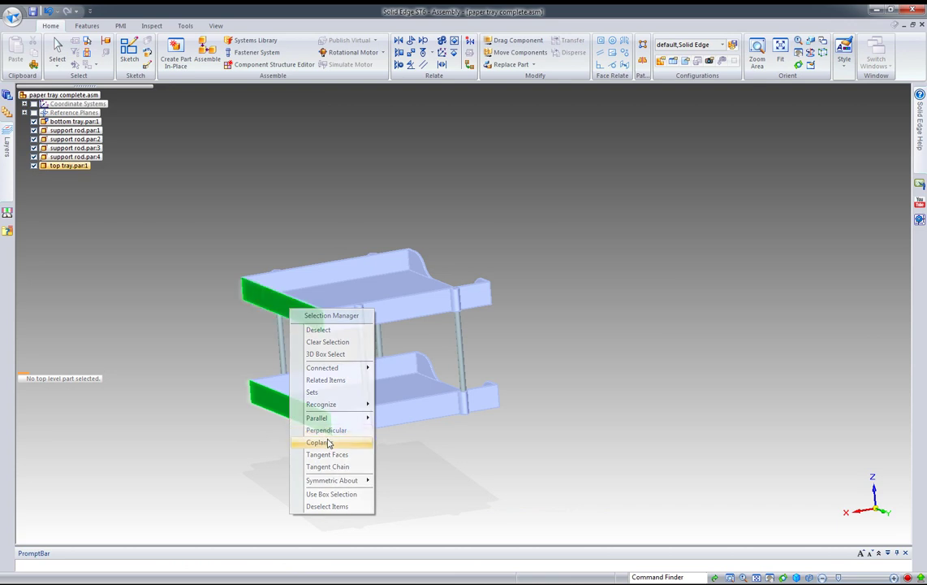
{"action": "left_click", "coordinate": [318, 443]}
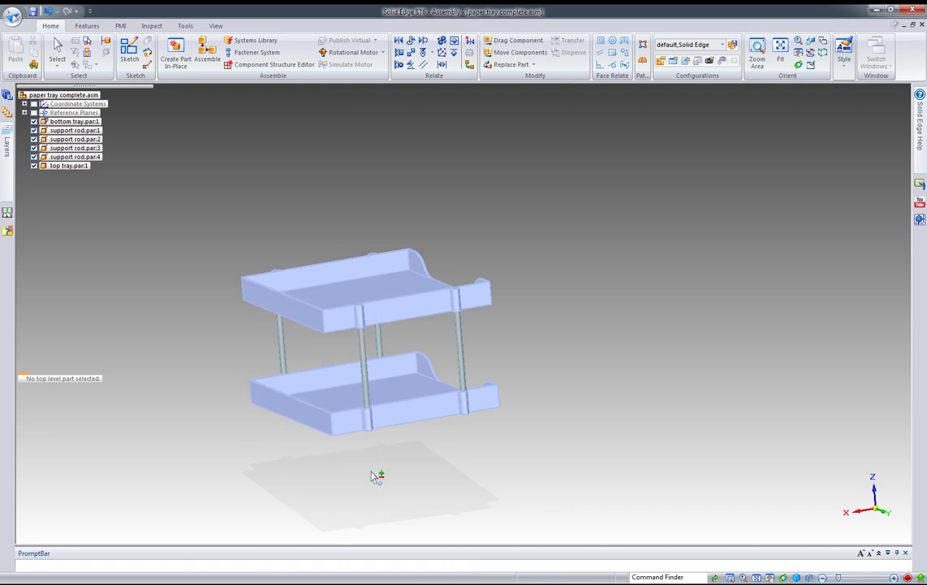
{"action": "right_click", "coordinate": [370, 463]}
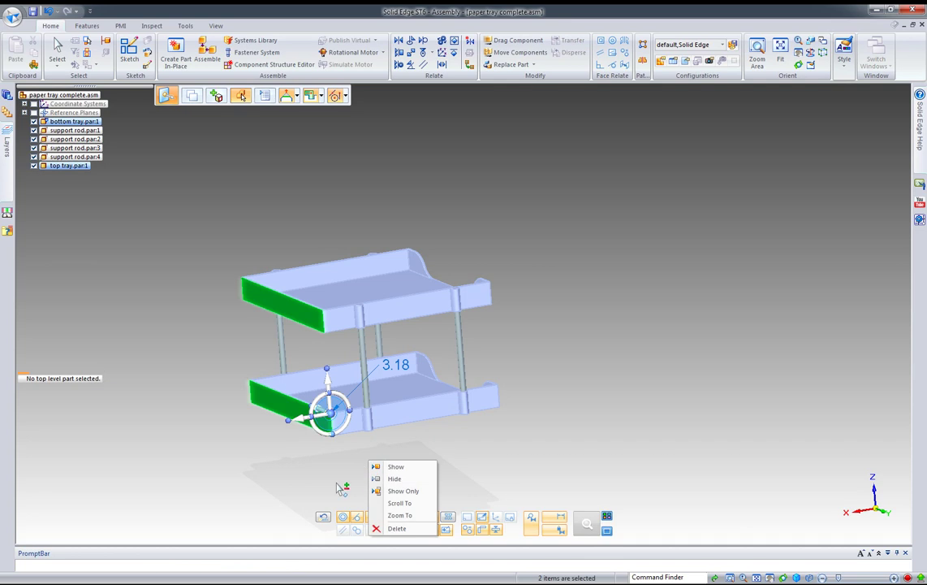
Push both front faces out 25 mm along the steering wheel axis
{"action": "left_click", "coordinate": [301, 424]}
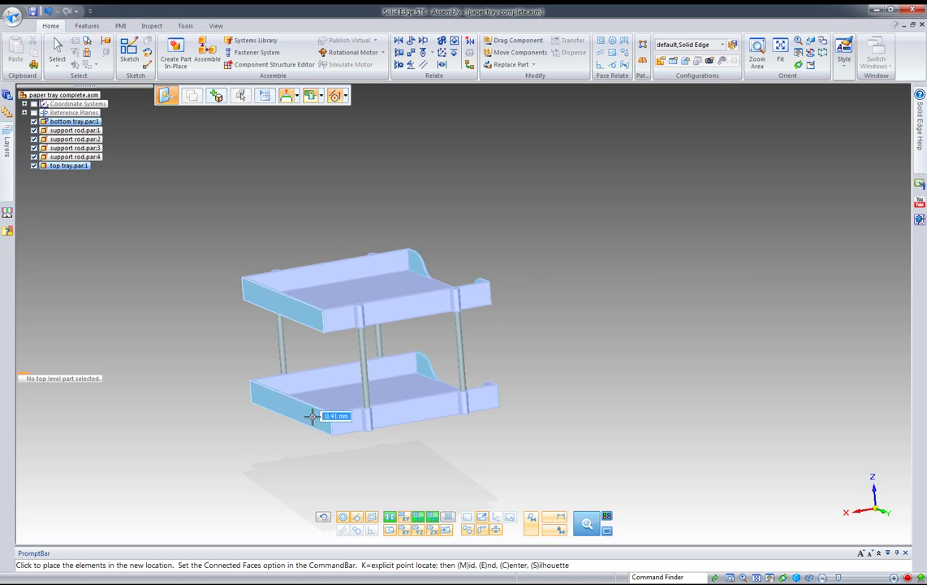
{"action": "type", "text": "25"}
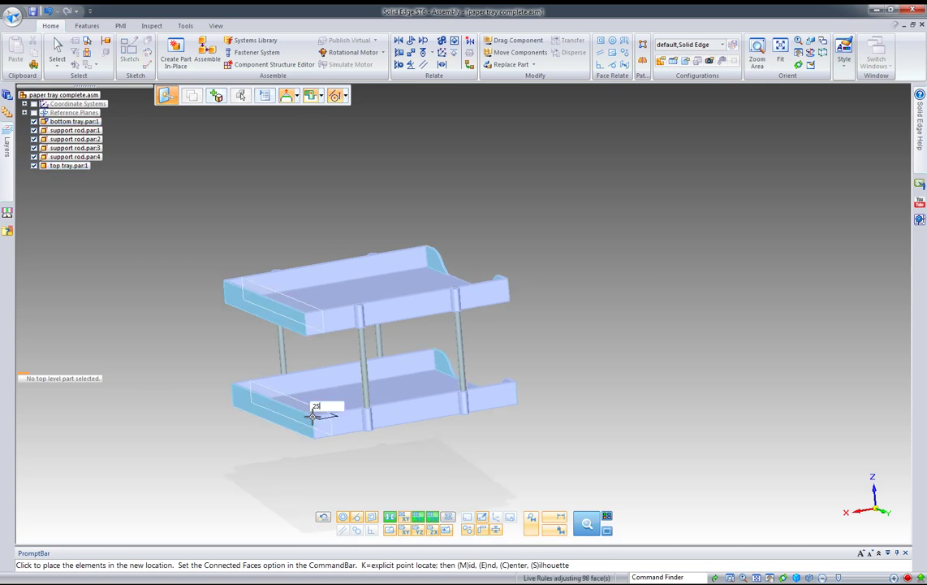
{"action": "type", "text": "mm"}
{"action": "key", "text": "Return"}
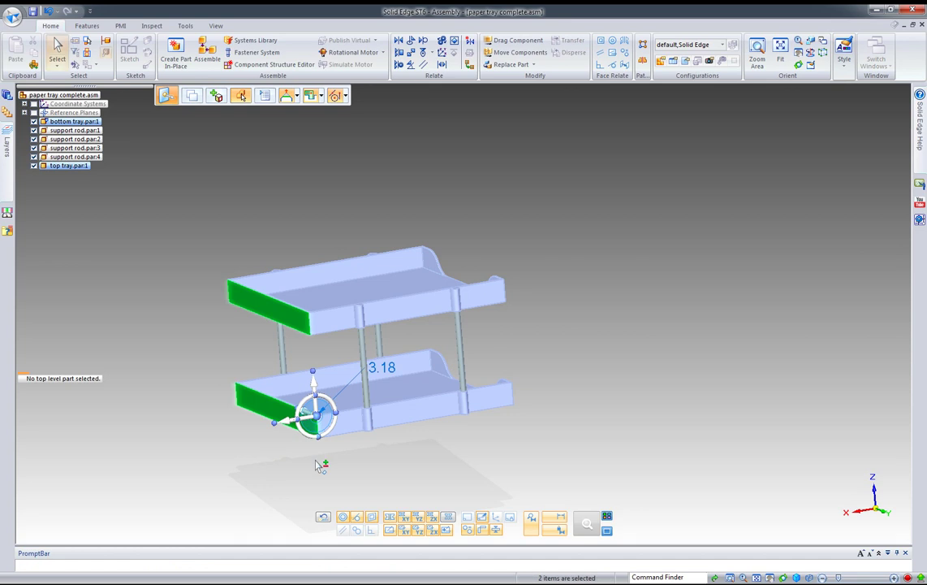
{"action": "left_click", "coordinate": [489, 460]}
{"action": "middle_click_drag", "start_coordinate": [404, 469], "coordinate": [366, 457]}
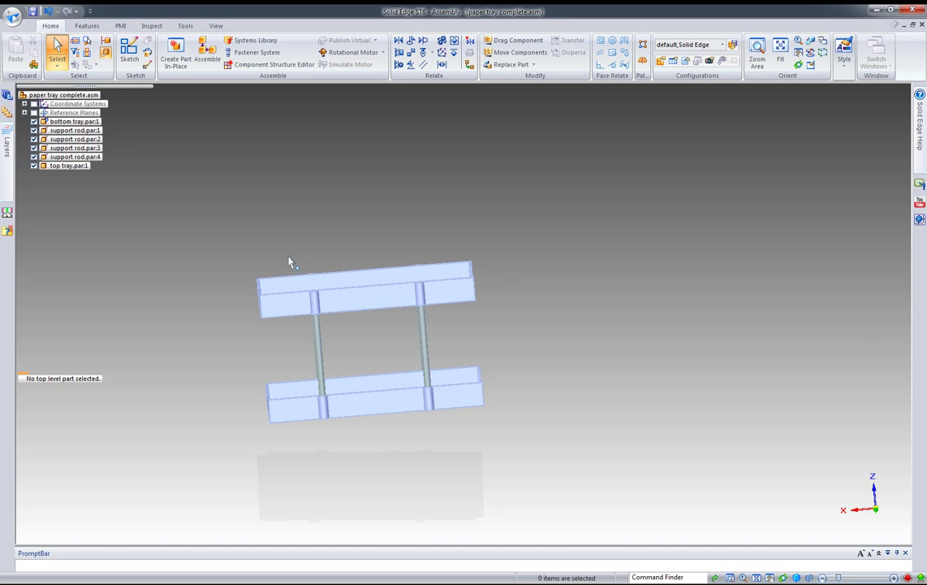
Fence-select the two support rods on the extended side and move them 25 mm
{"action": "left_click_drag", "start_coordinate": [306, 296], "coordinate": [361, 452]}
{"action": "middle_click_drag", "start_coordinate": [346, 373], "coordinate": [357, 333]}
{"action": "left_click", "coordinate": [357, 311]}
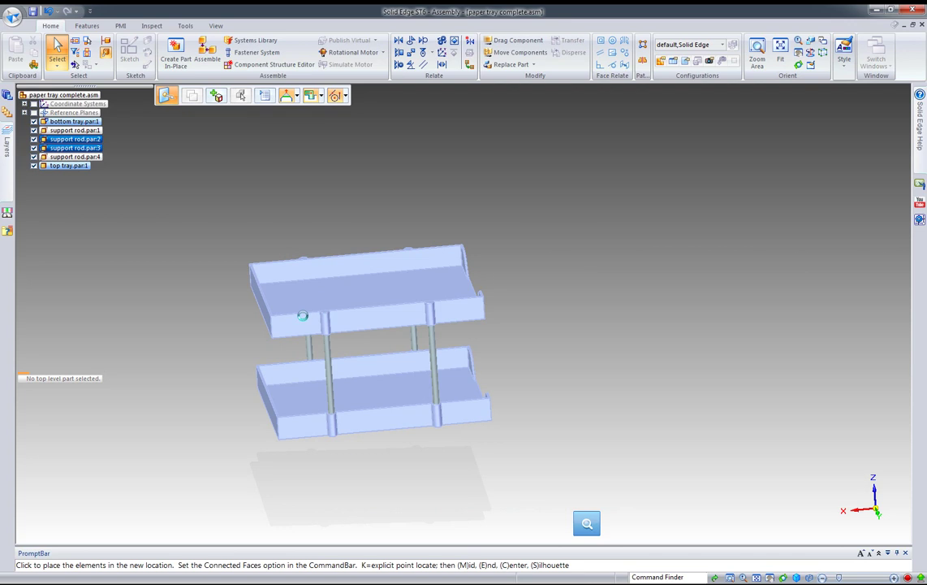
{"action": "left_click", "coordinate": [302, 316]}
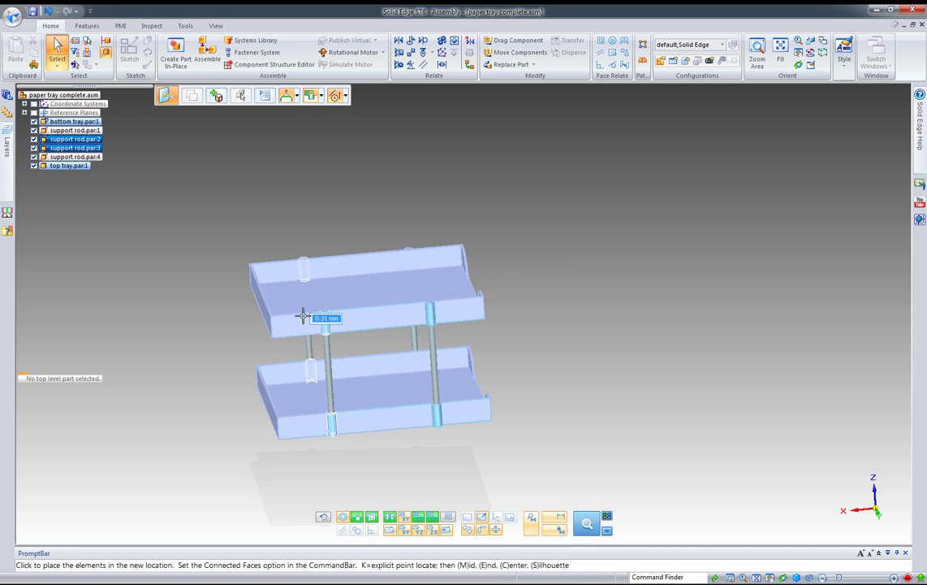
{"action": "type", "text": "25"}
{"action": "key", "text": "Return"}
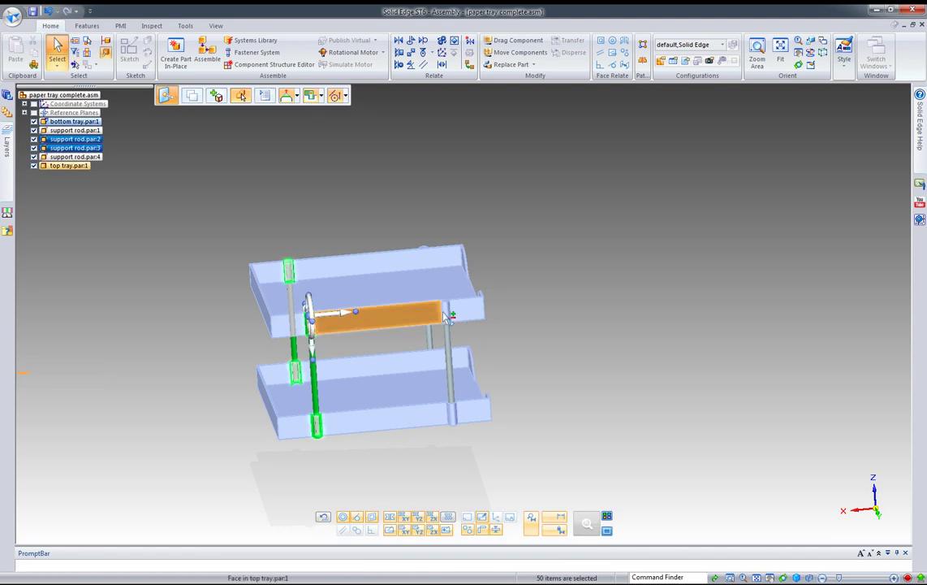
{"action": "middle_click_drag", "start_coordinate": [563, 405], "coordinate": [430, 393]}
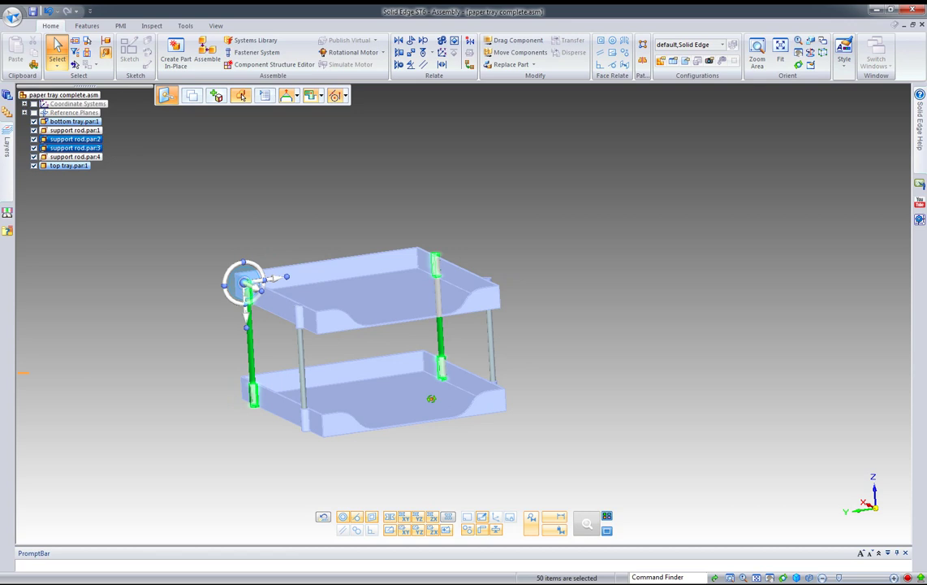
{"action": "left_click", "coordinate": [590, 334]}
{"action": "middle_click_drag", "start_coordinate": [567, 315], "coordinate": [659, 338]}
{"action": "scroll", "coordinate": [681, 348], "scroll_direction": "up", "scroll_amount": 5}
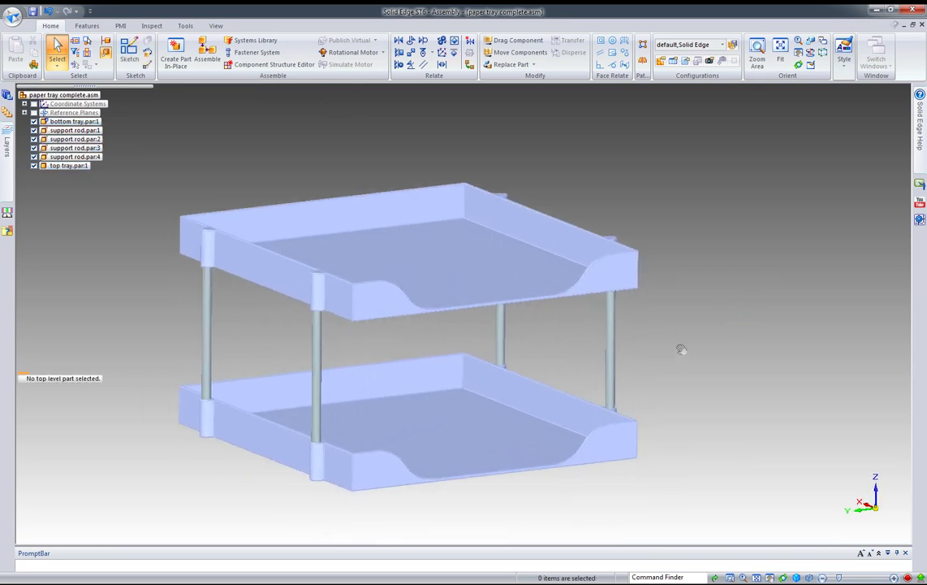
{"action": "middle_click_drag", "start_coordinate": [723, 314], "coordinate": [756, 347]}
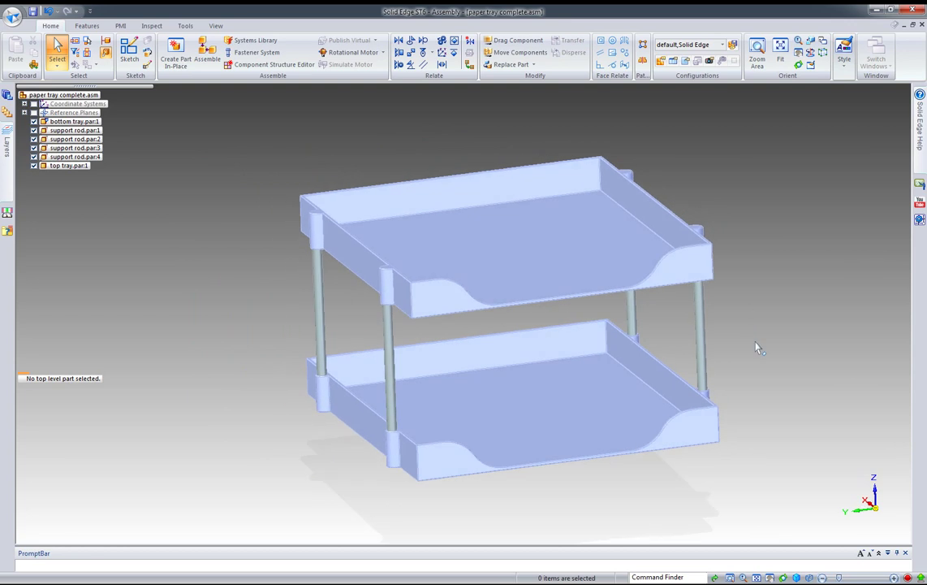